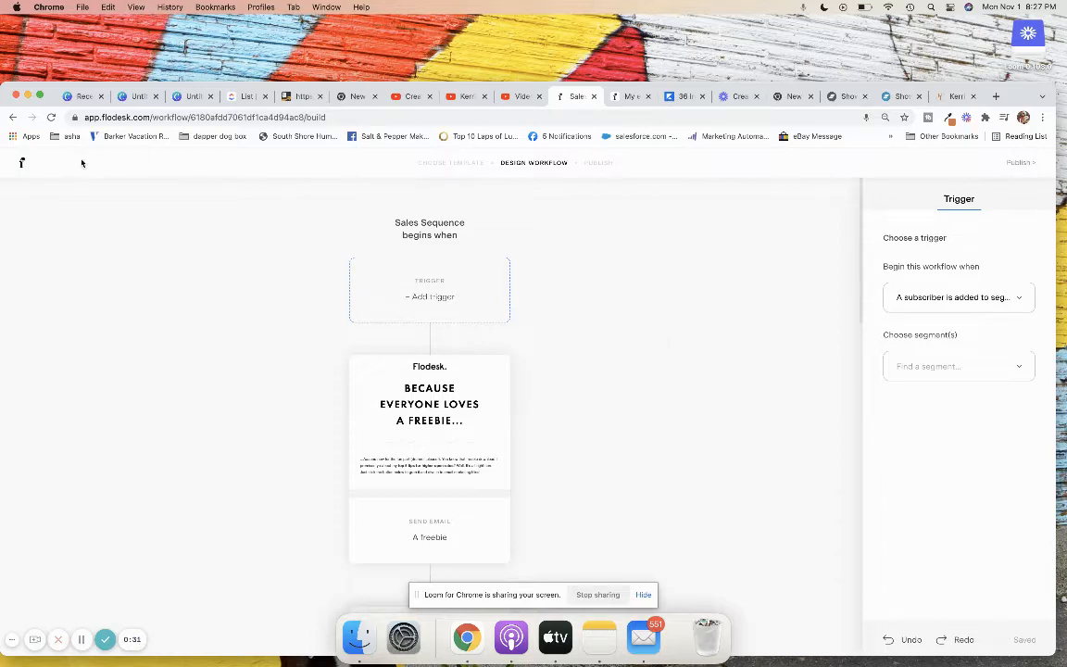
# Leave the workflow builder and open the customization settings of the 36 Reels & Tiktok Ideas popup form.
pyautogui.click(22, 164)
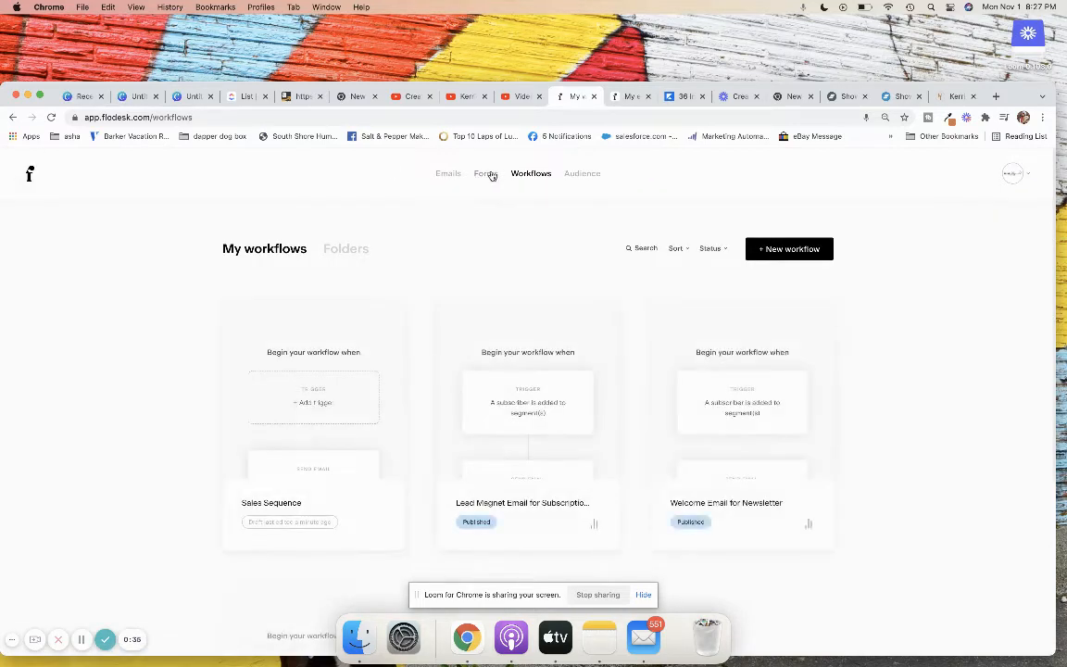
pyautogui.click(489, 175)
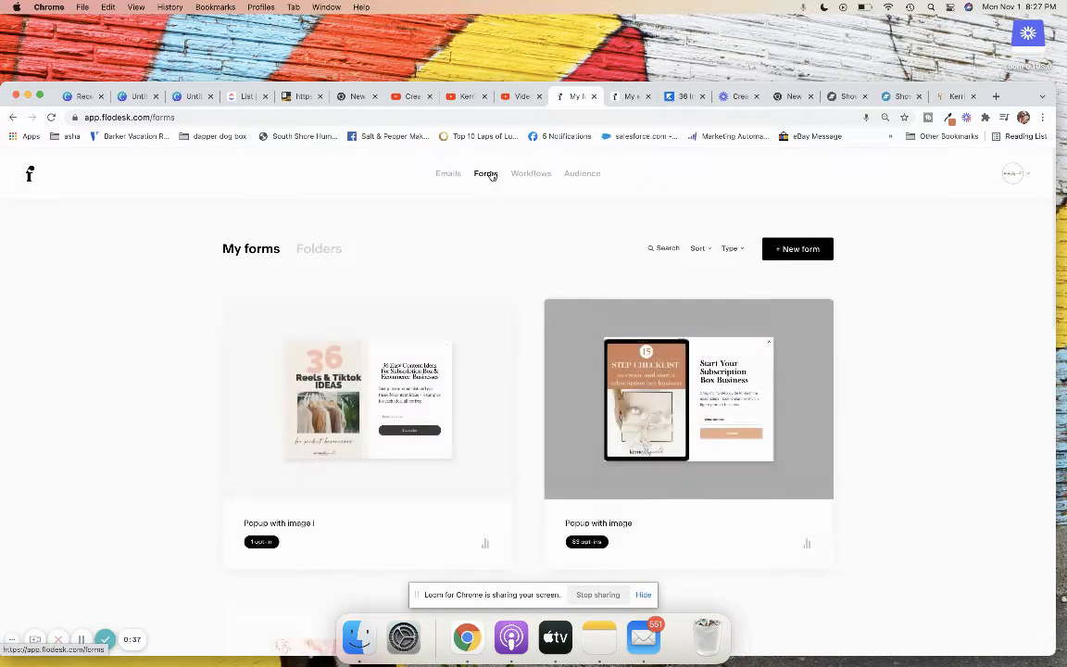
pyautogui.moveTo(318, 438)
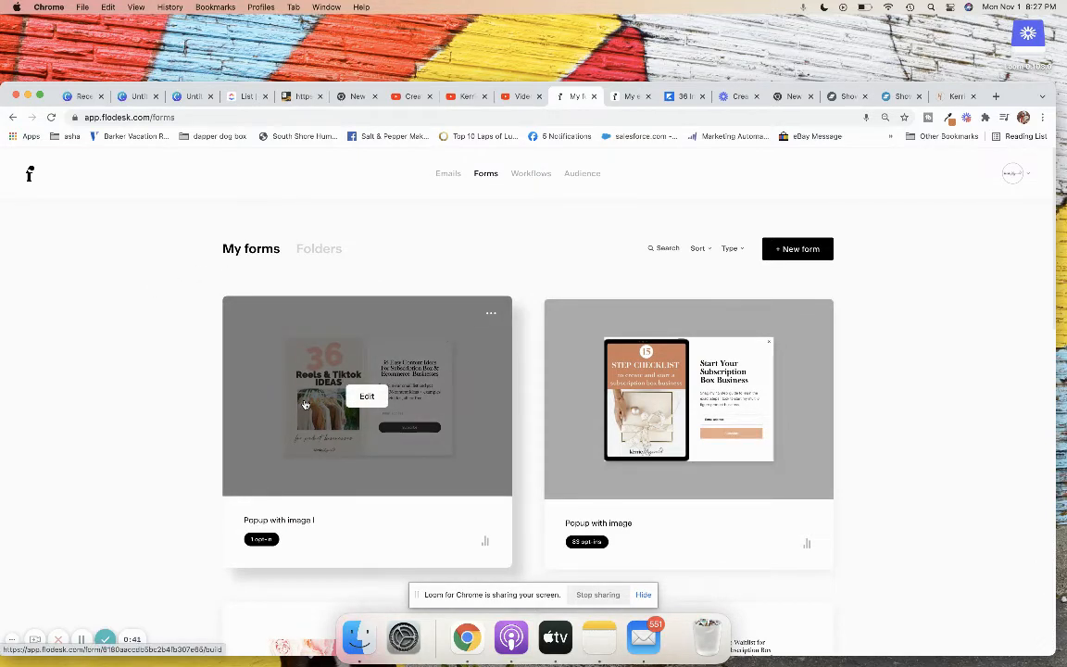
pyautogui.click(490, 314)
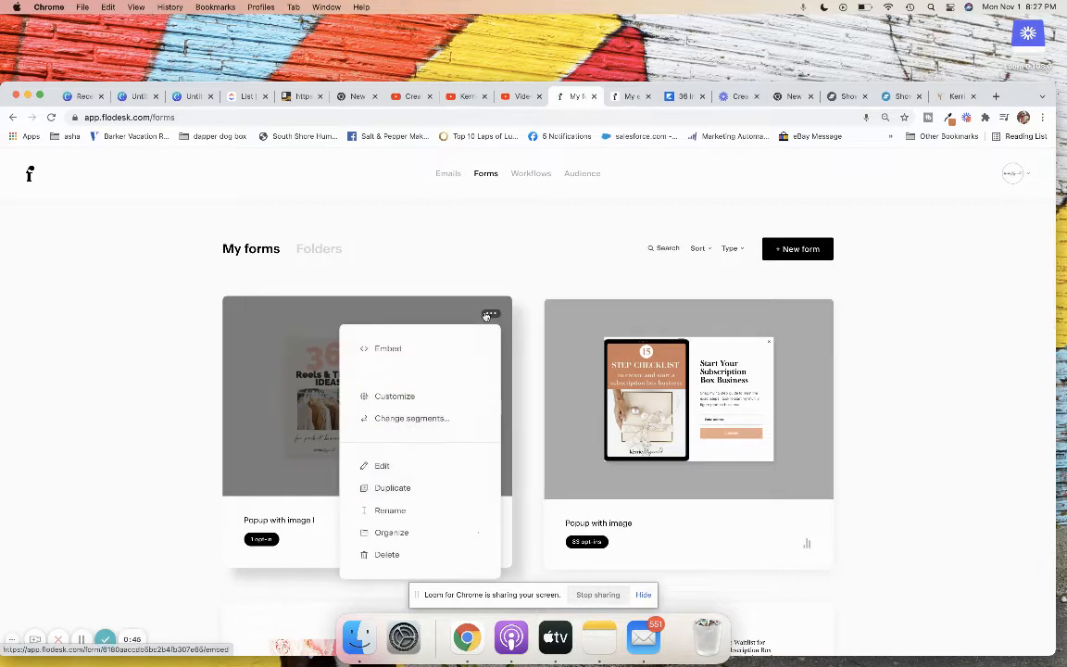
pyautogui.click(376, 399)
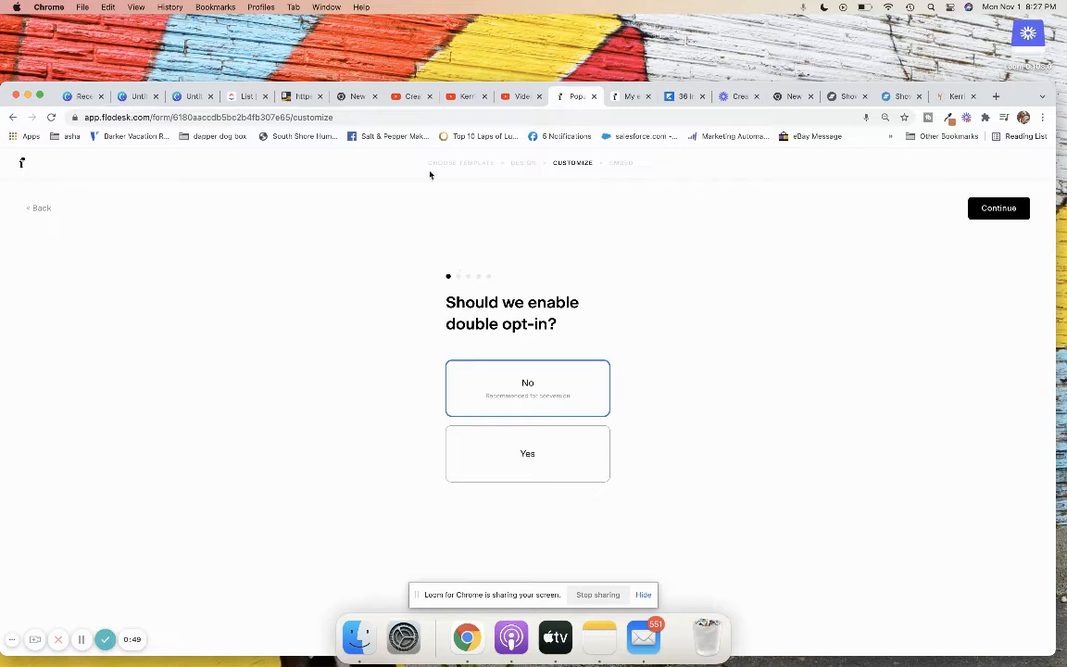
# Review the popup form's embed, design, template and customization stages.
pyautogui.click(619, 163)
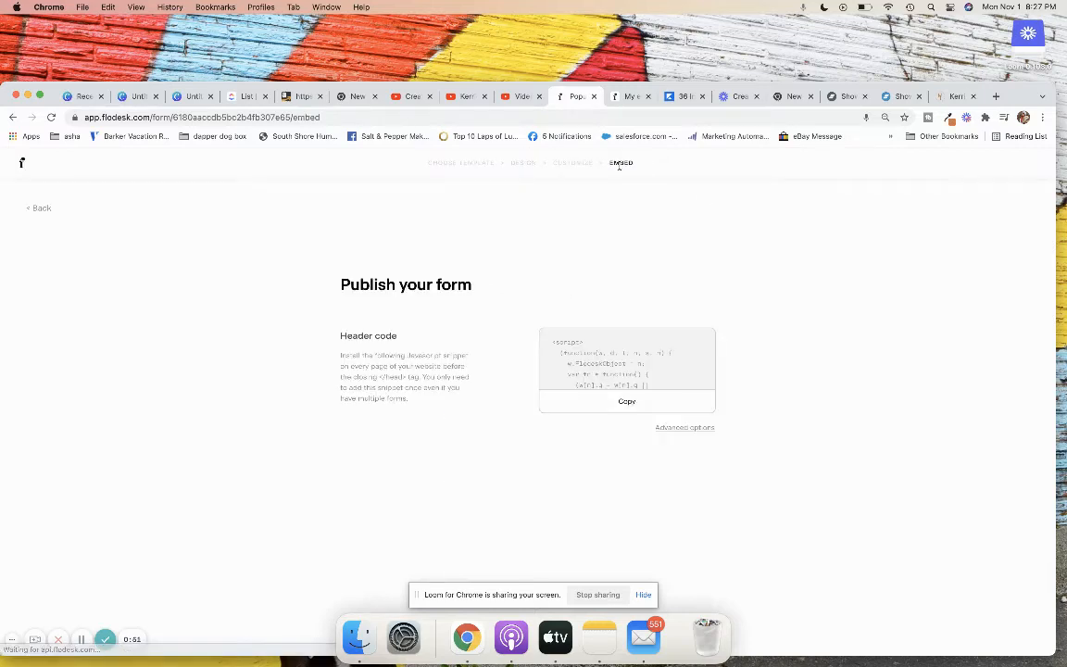
pyautogui.click(572, 164)
pyautogui.click(518, 164)
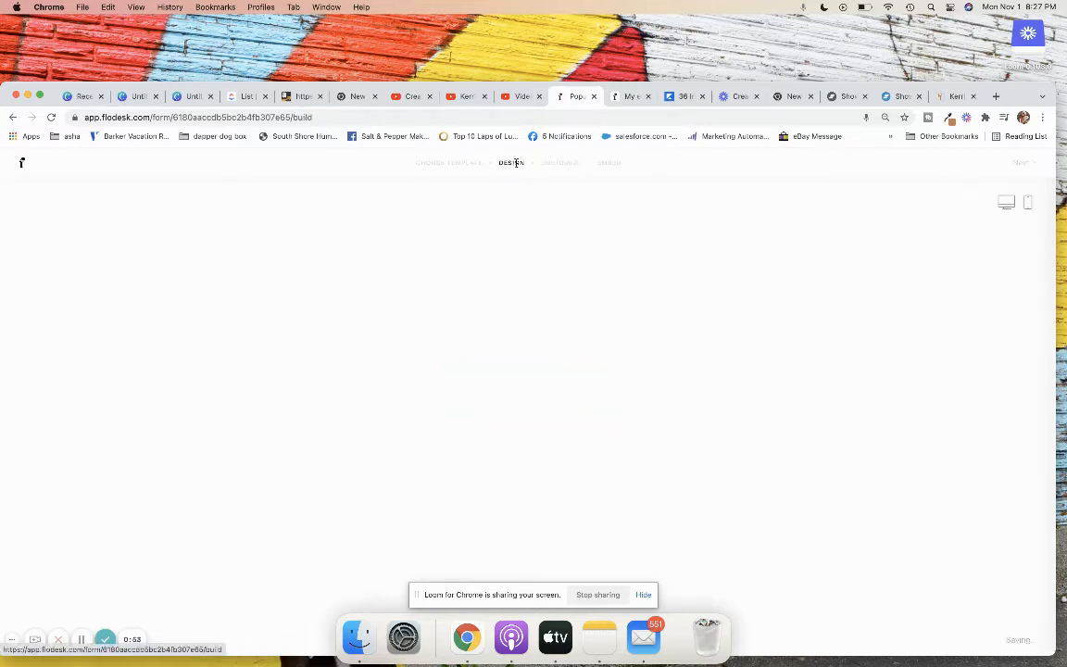
pyautogui.click(463, 163)
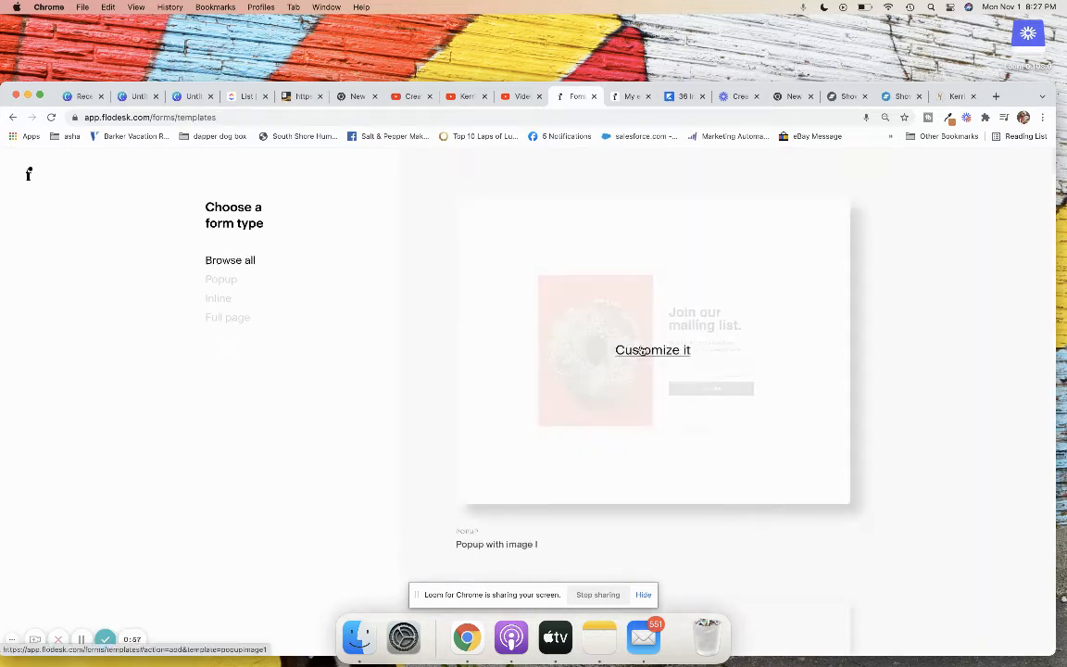
pyautogui.click(11, 117)
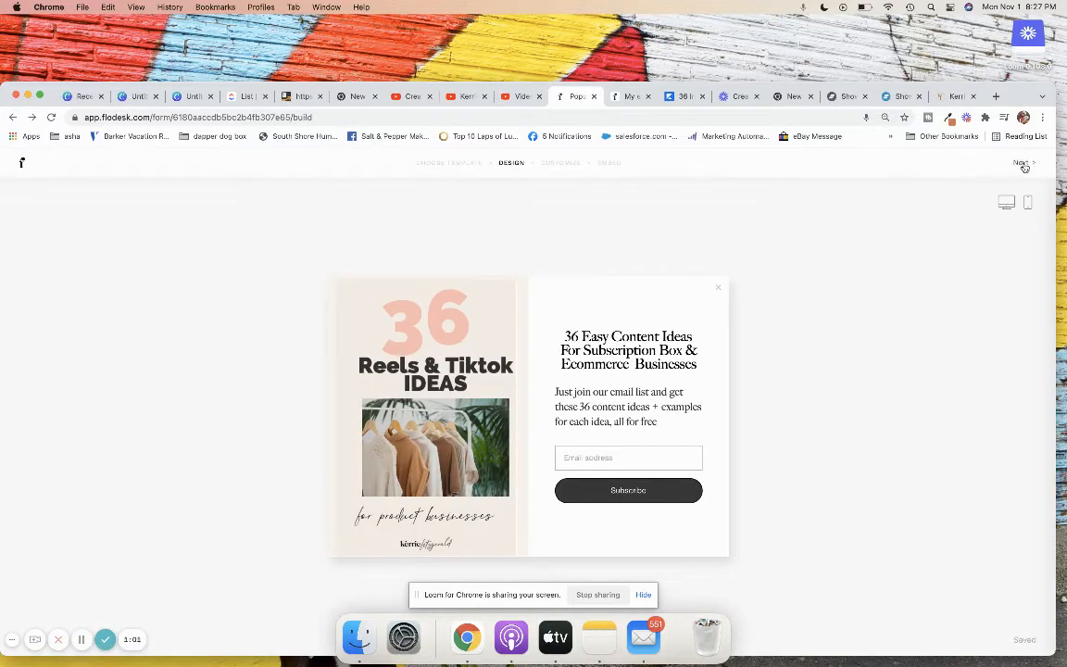
pyautogui.click(1023, 162)
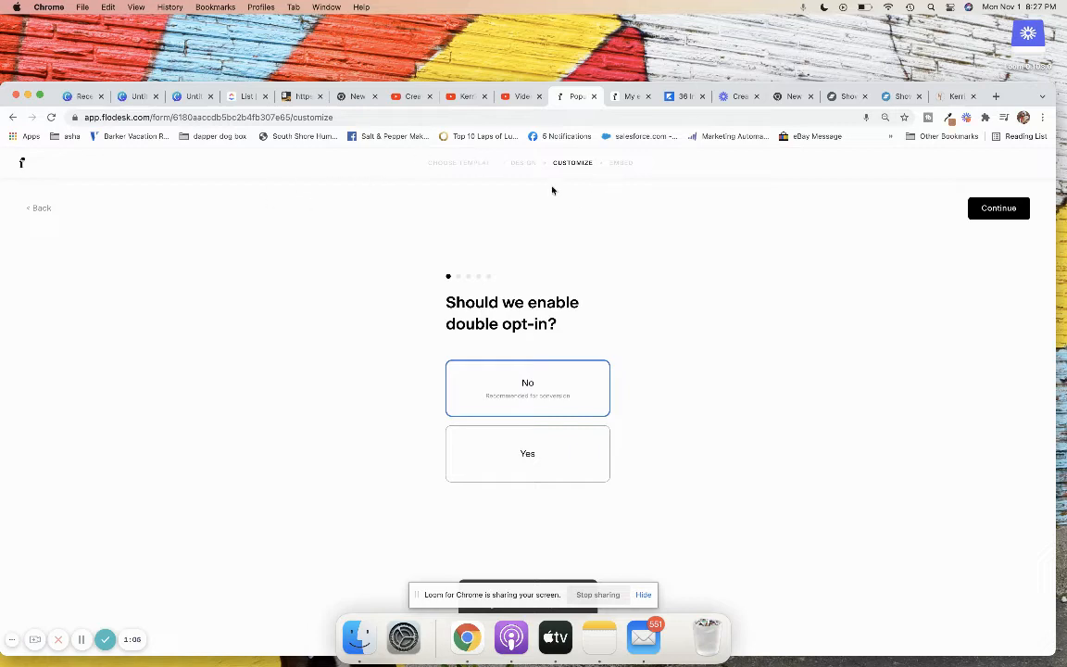
# Exit the popup form and view the audience segments.
pyautogui.click(27, 170)
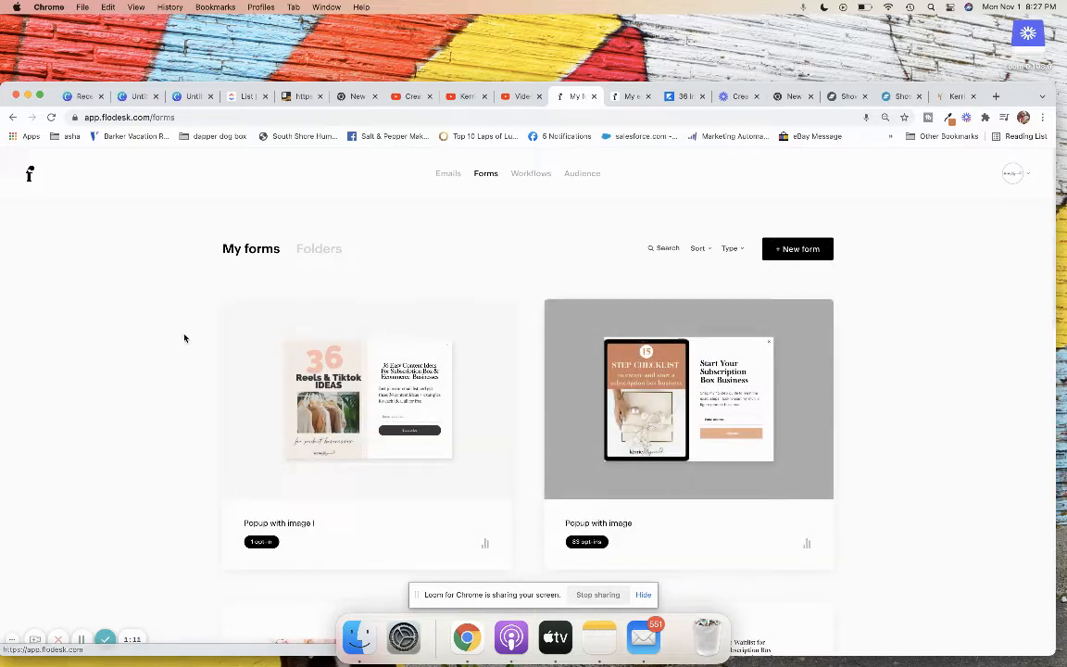
pyautogui.click(580, 175)
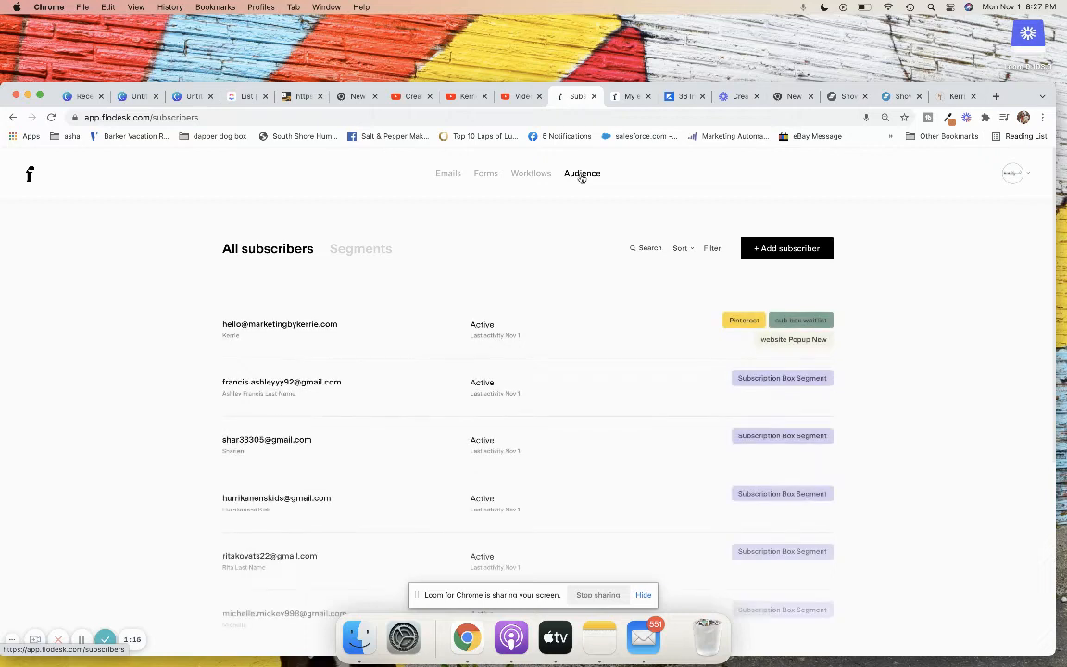
pyautogui.click(358, 250)
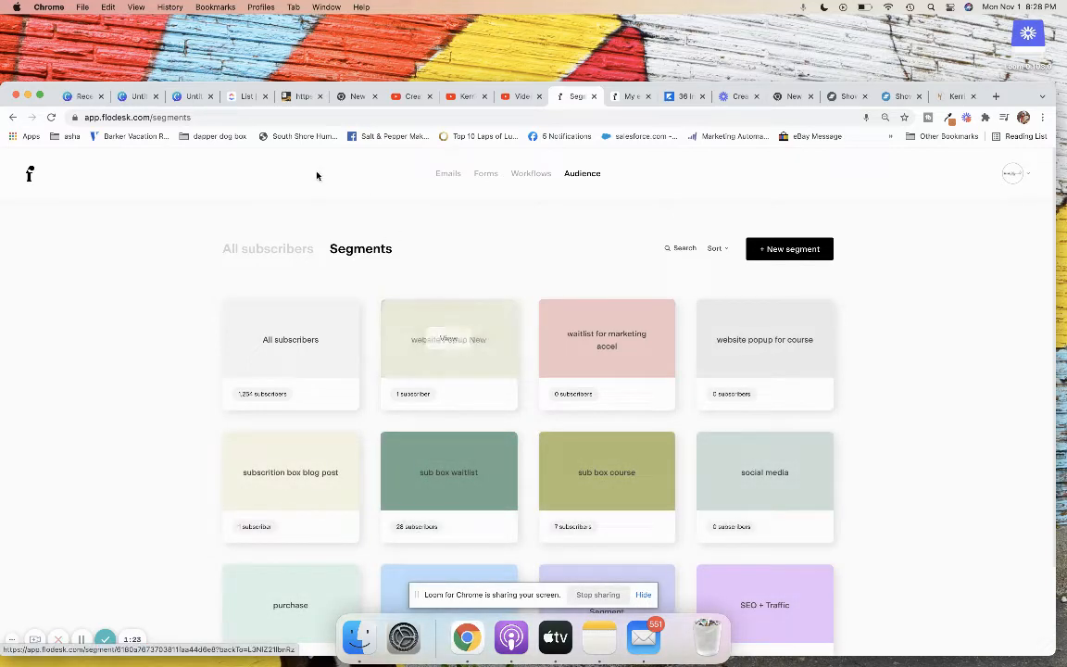
# View the signup popup on the live website and return to the workflows list.
pyautogui.click(530, 175)
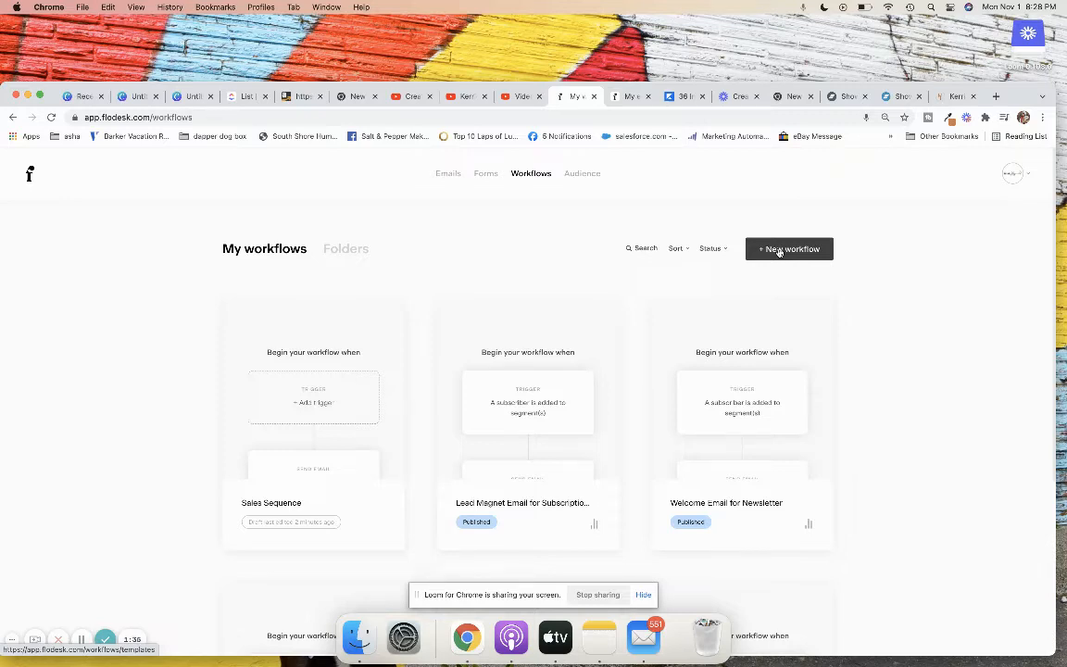
pyautogui.click(609, 96)
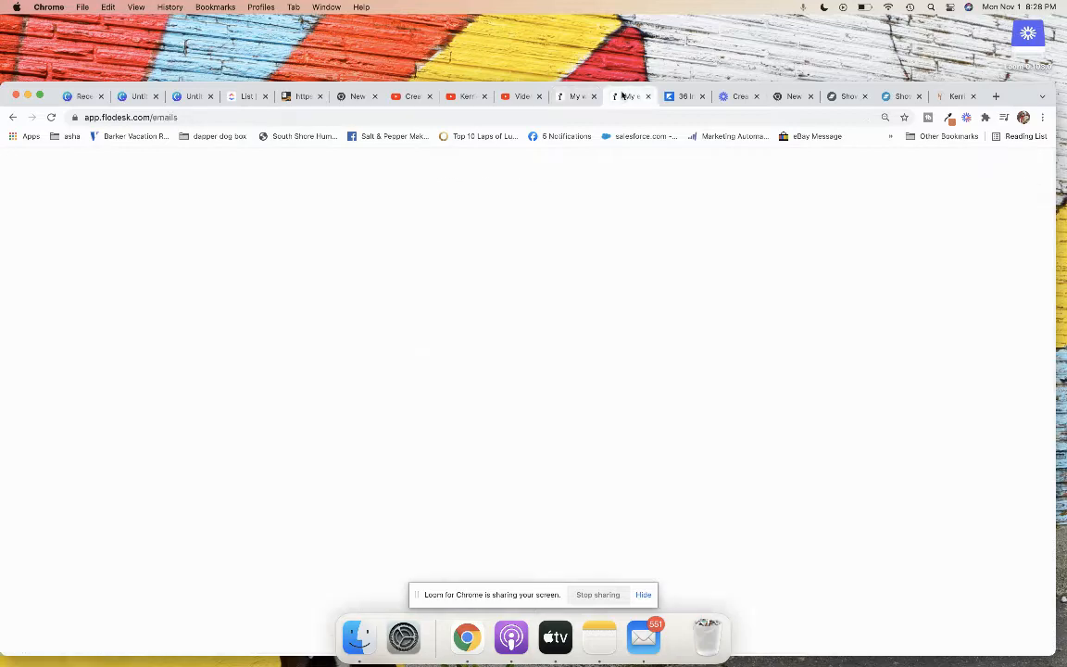
pyautogui.click(574, 96)
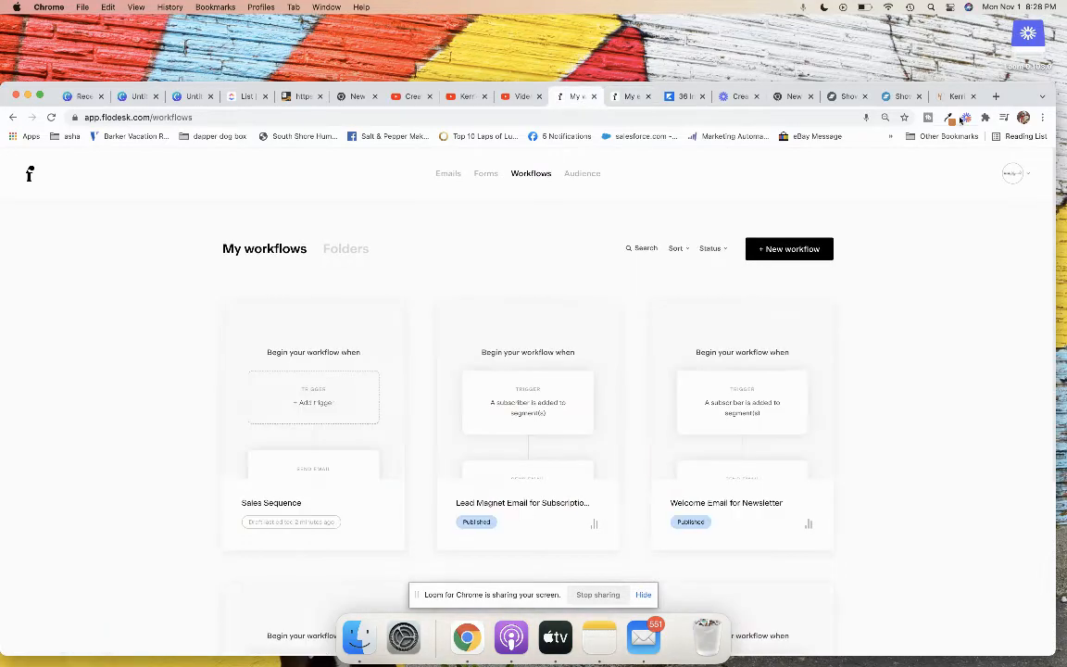
pyautogui.click(954, 96)
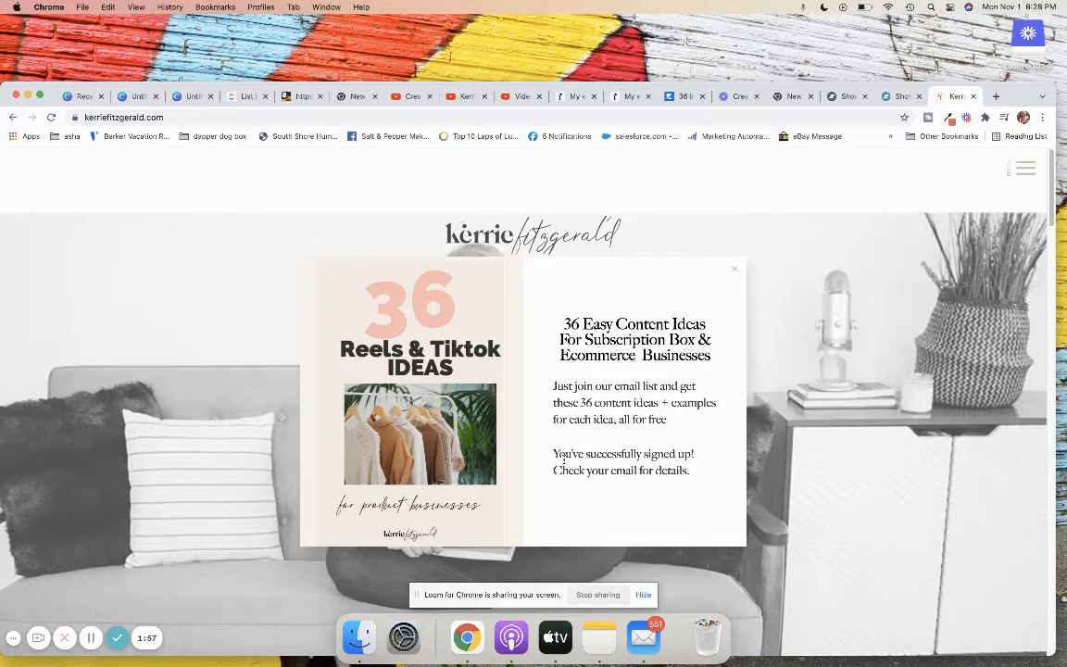
pyautogui.click(570, 99)
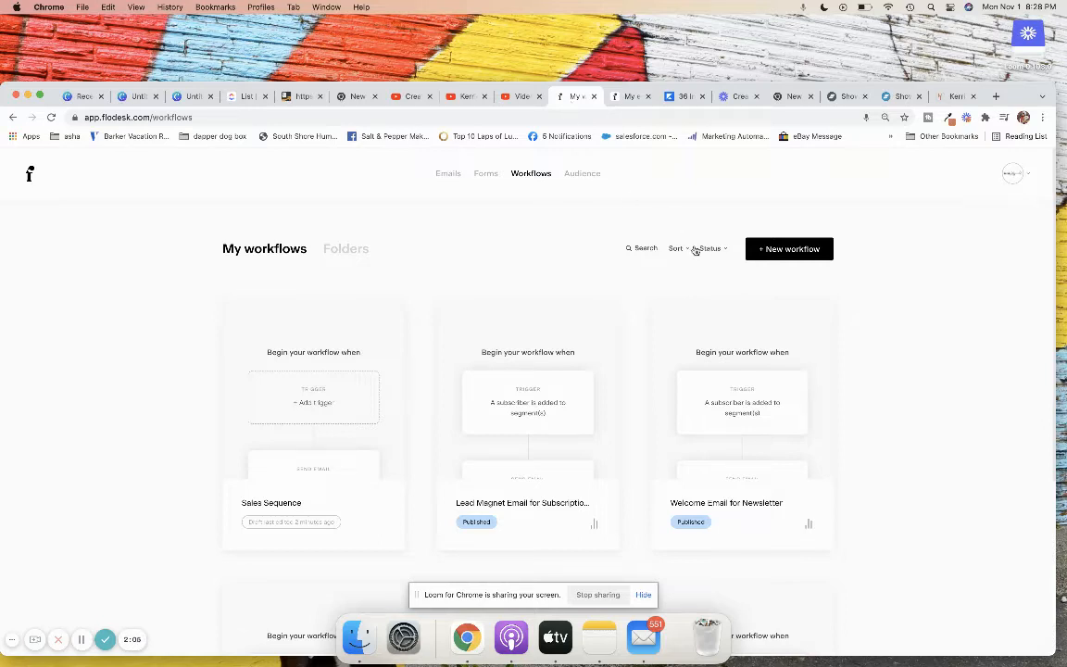
# Create a new workflow from the Lead Magnet Delivery template.
pyautogui.click(776, 249)
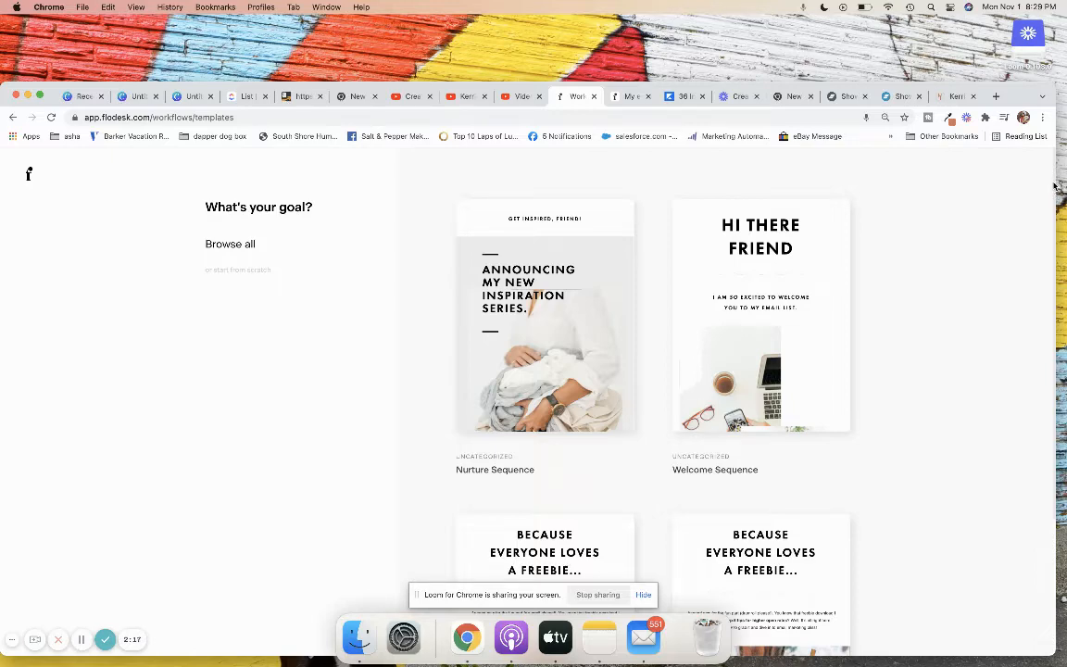
pyautogui.scroll(-3, 950, 208)
pyautogui.scroll(3, 956, 371)
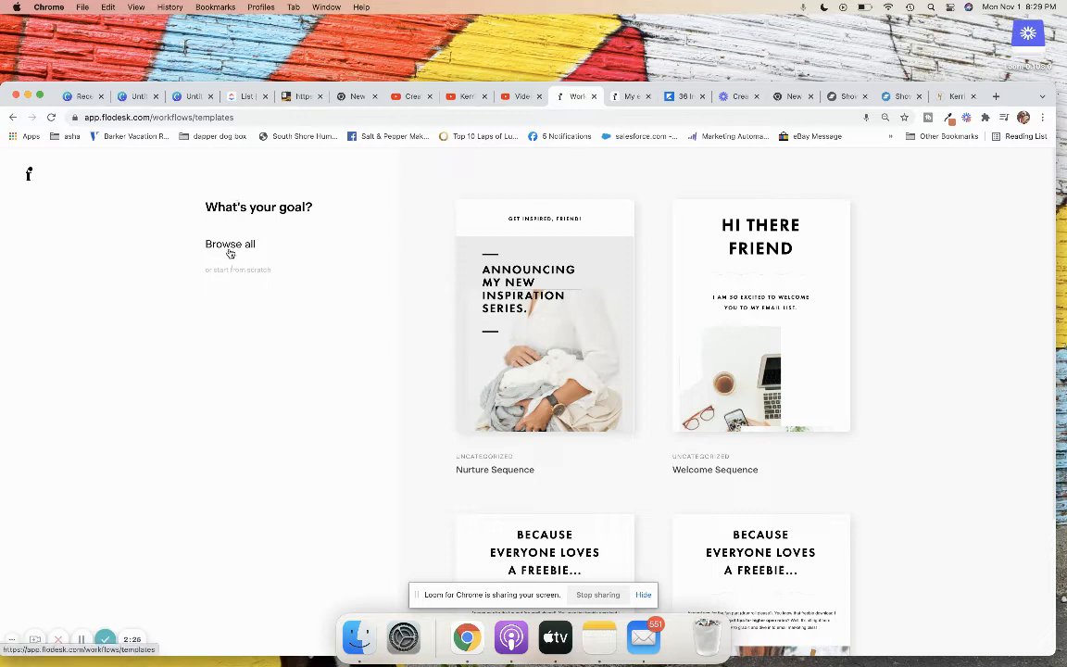
pyautogui.click(197, 113)
pyautogui.press('Return')
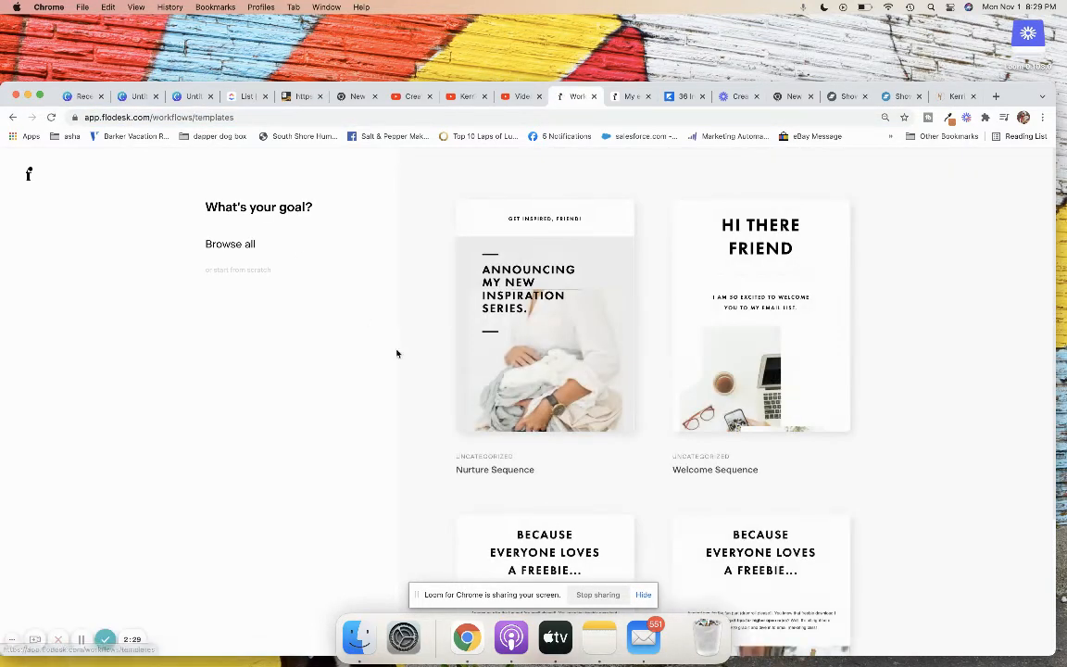
pyautogui.moveTo(502, 468)
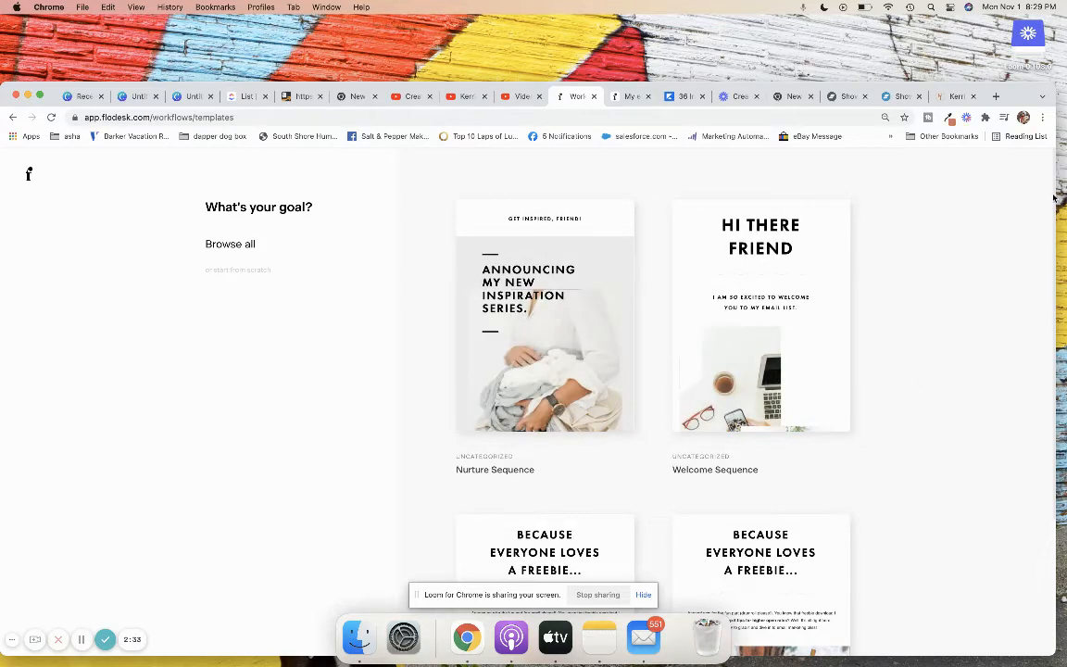
pyautogui.scroll(-5, 1053, 185)
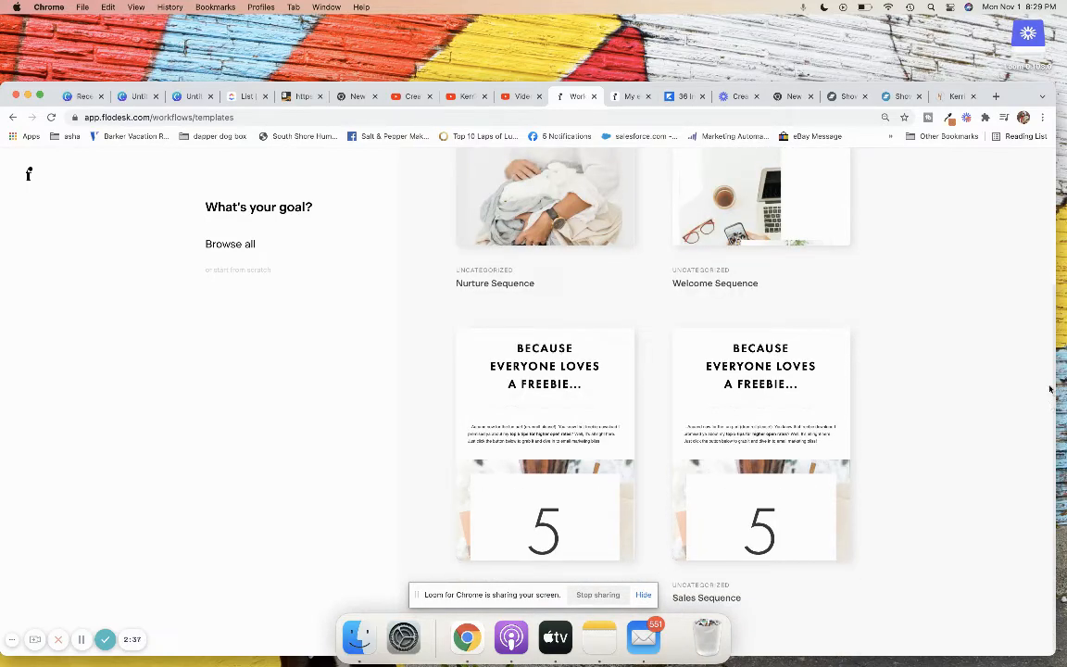
pyautogui.scroll(5, 1048, 297)
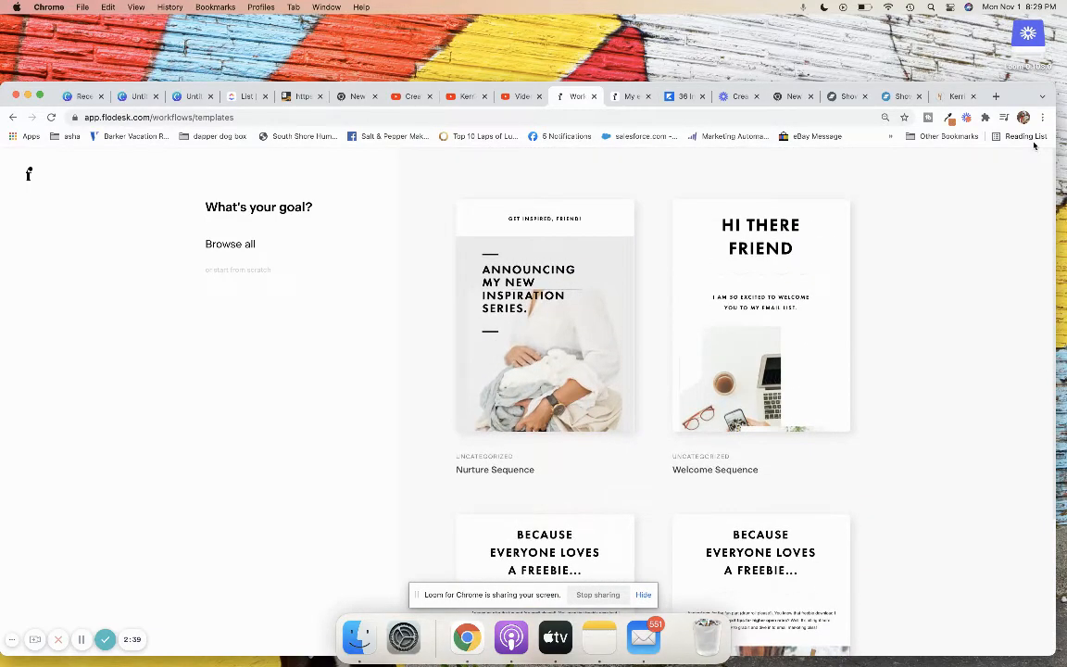
pyautogui.scroll(-5, 1034, 394)
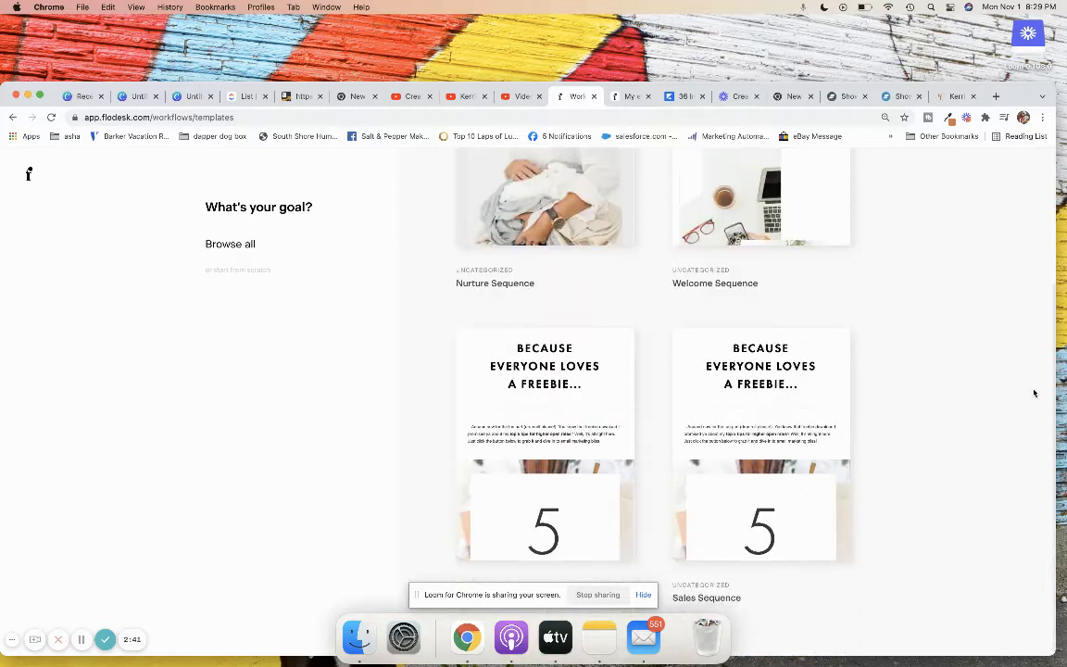
pyautogui.click(538, 449)
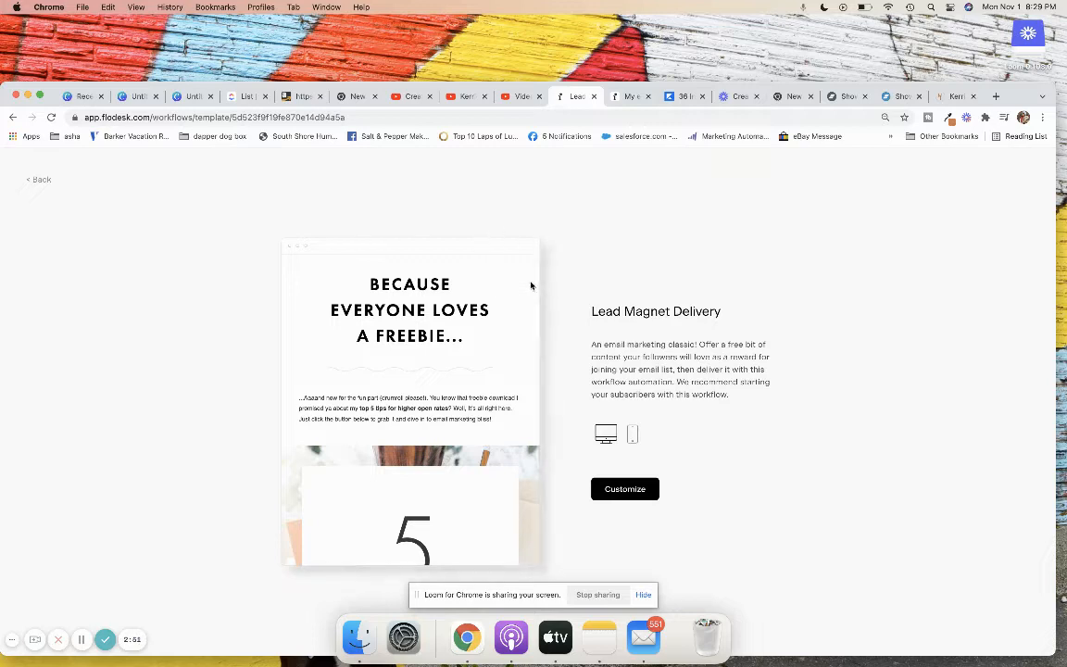
pyautogui.click(625, 491)
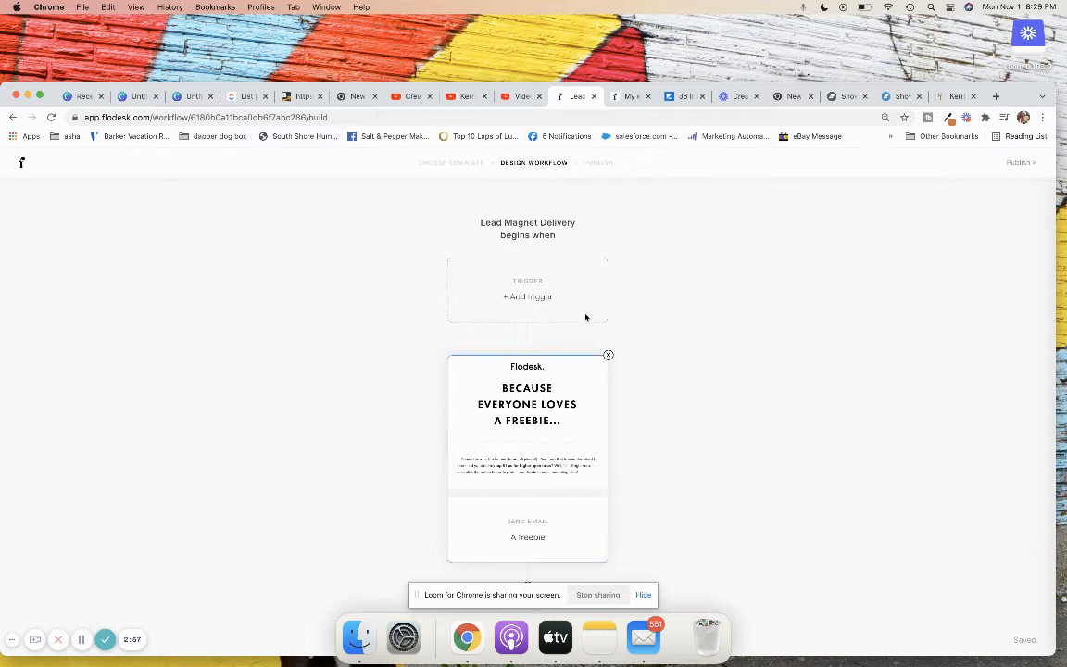
# Set the workflow's trigger to a subscriber being added to the website Popup New segment.
pyautogui.click(514, 300)
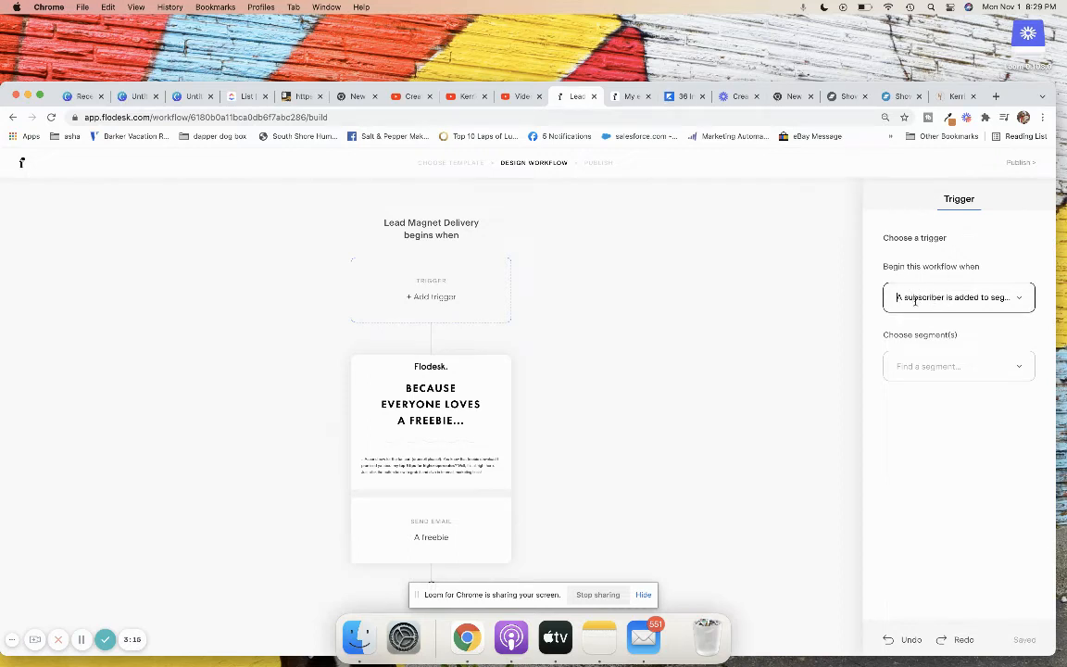
pyautogui.click(914, 299)
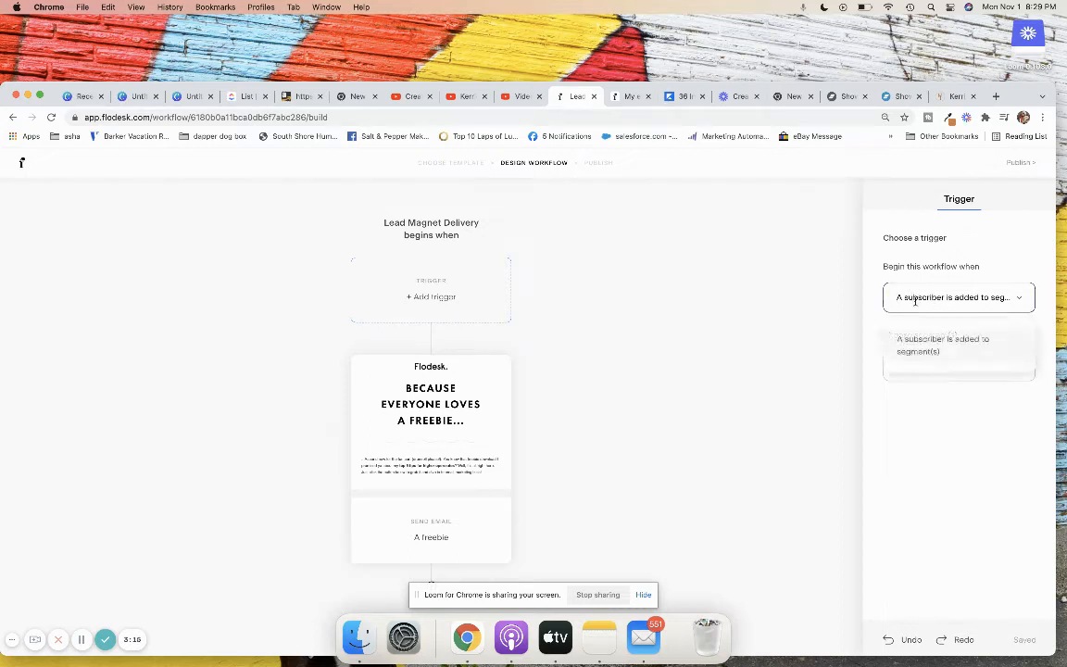
pyautogui.click(940, 343)
pyautogui.click(917, 367)
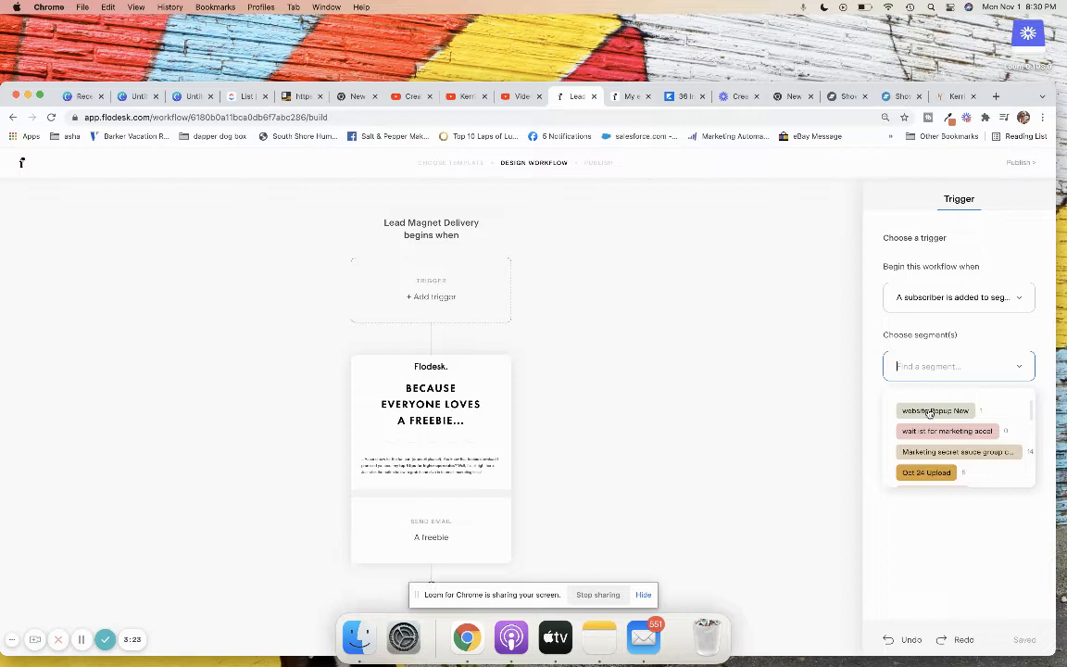
pyautogui.click(930, 411)
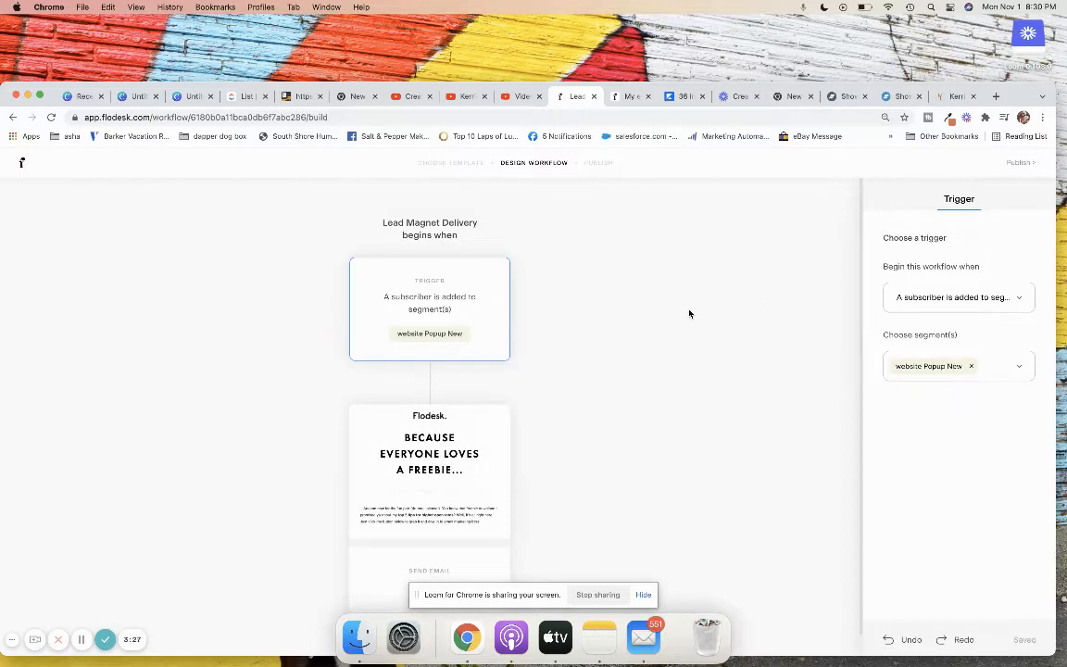
# Select the workflow's freebie email and check the available sender addresses.
pyautogui.scroll(-1, 689, 314)
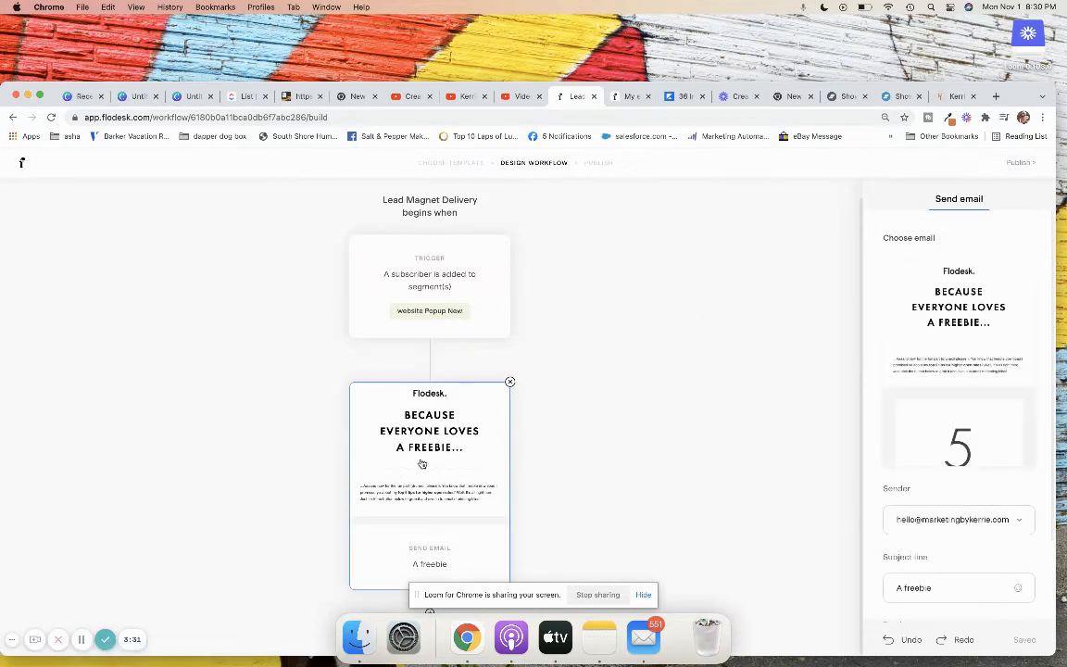
pyautogui.moveTo(953, 363)
pyautogui.scroll(-3, 1052, 252)
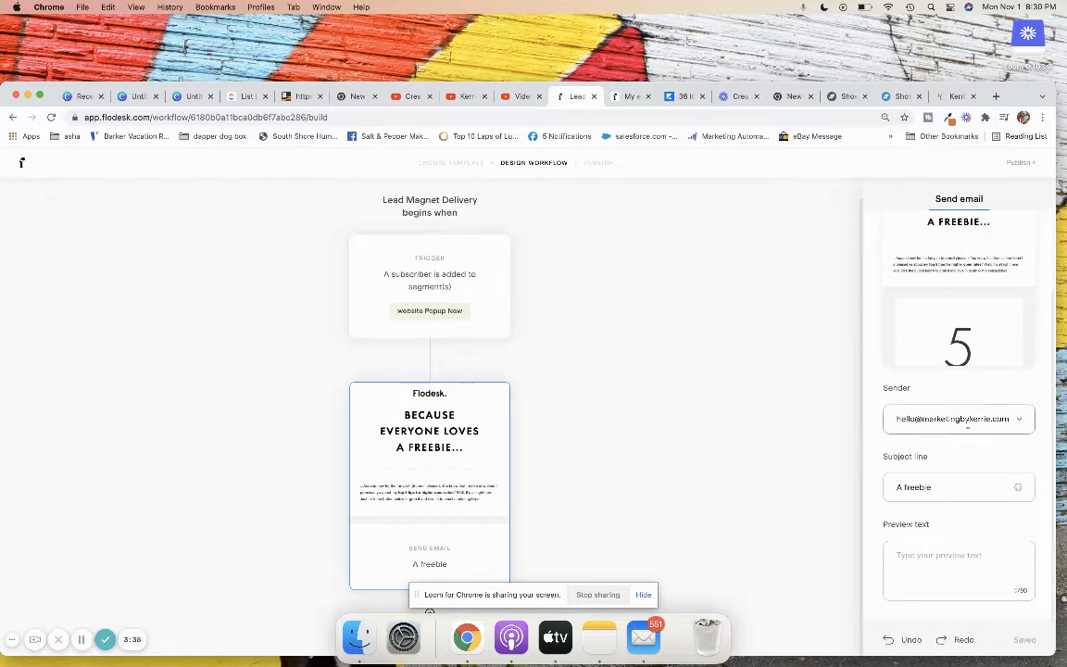
pyautogui.click(917, 419)
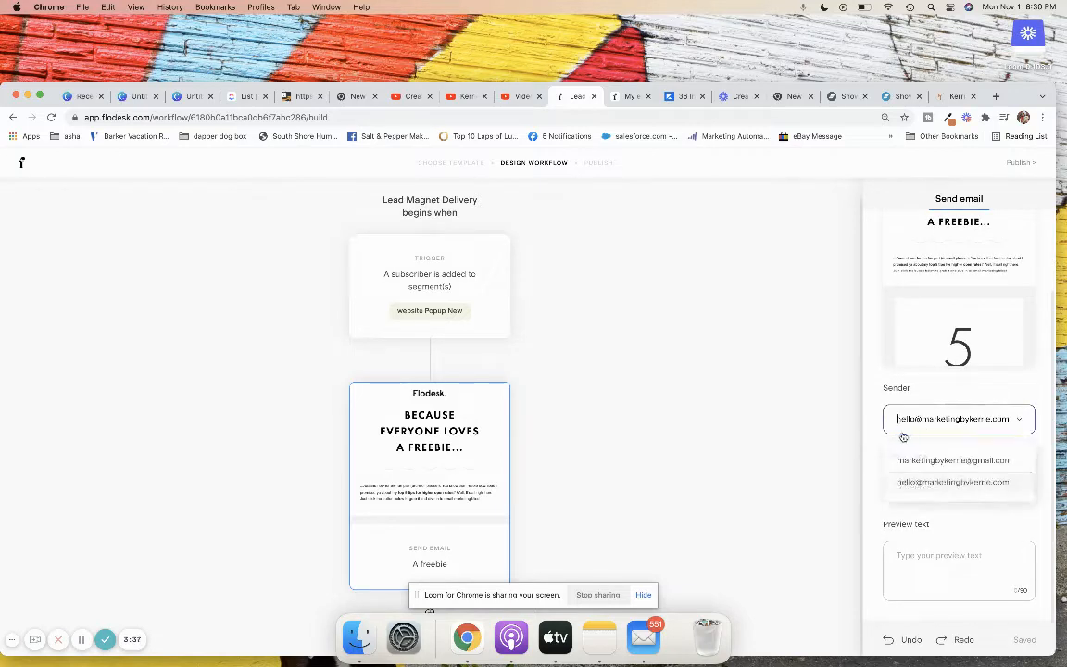
pyautogui.click(857, 418)
# Replace the email's subject line with "Here is your 36 reels ideas freebie".
pyautogui.click(934, 499)
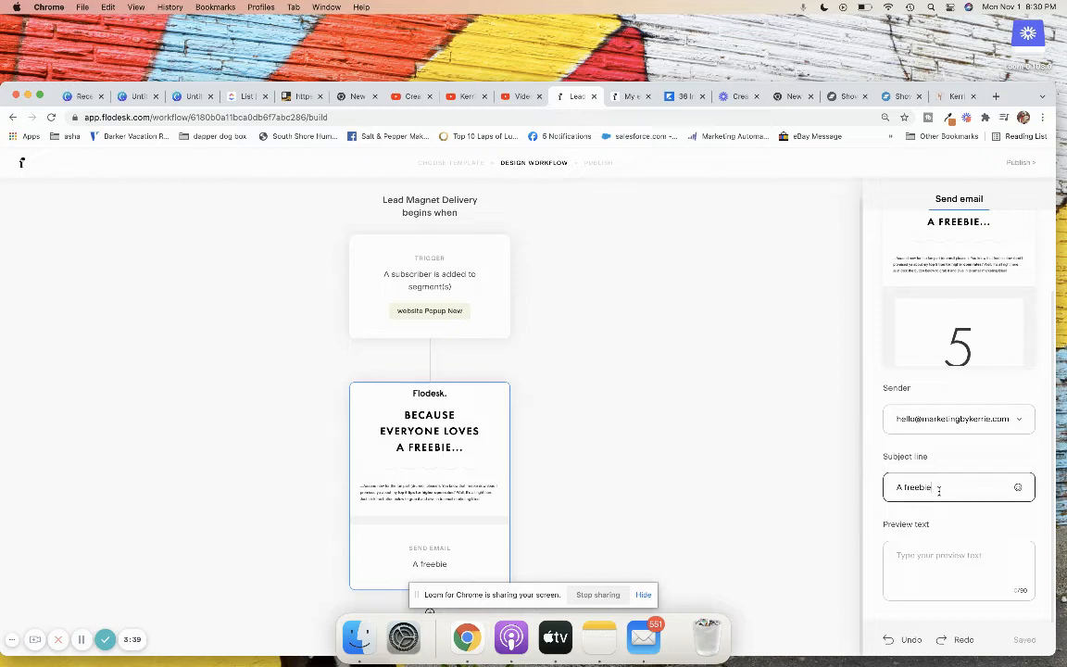
pyautogui.moveTo(938, 492); pyautogui.dragTo(873, 487)
pyautogui.write('H')
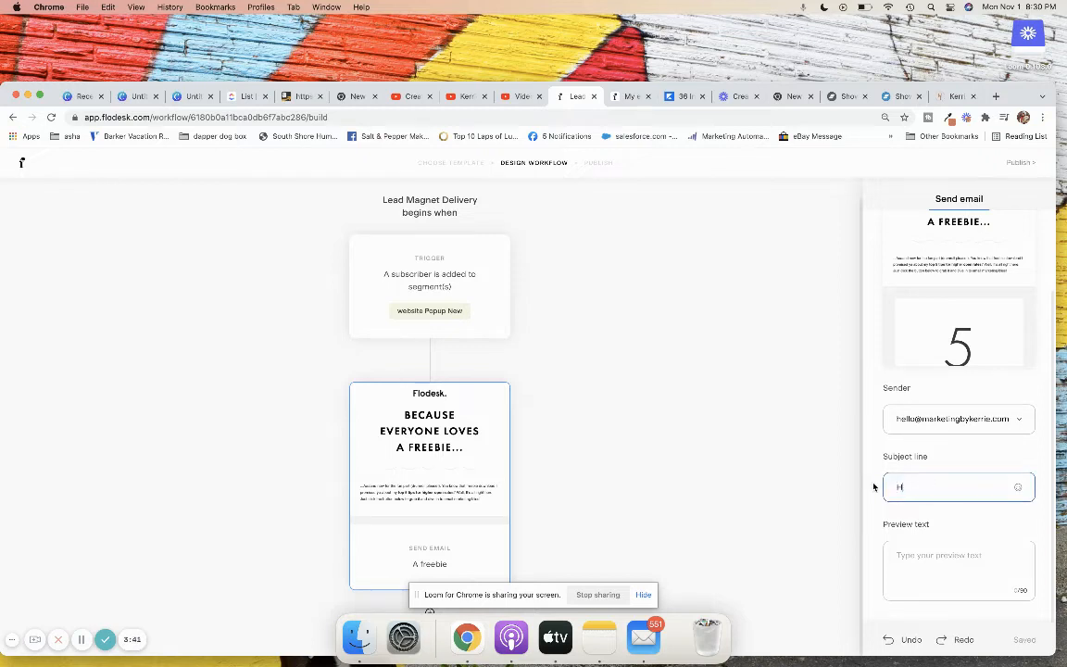
pyautogui.write('ere is your')
pyautogui.press('BackSpace')
pyautogui.press('BackSpace')
pyautogui.press('BackSpace')
pyautogui.press('BackSpace')
pyautogui.write('is your 36 reels ideas ')
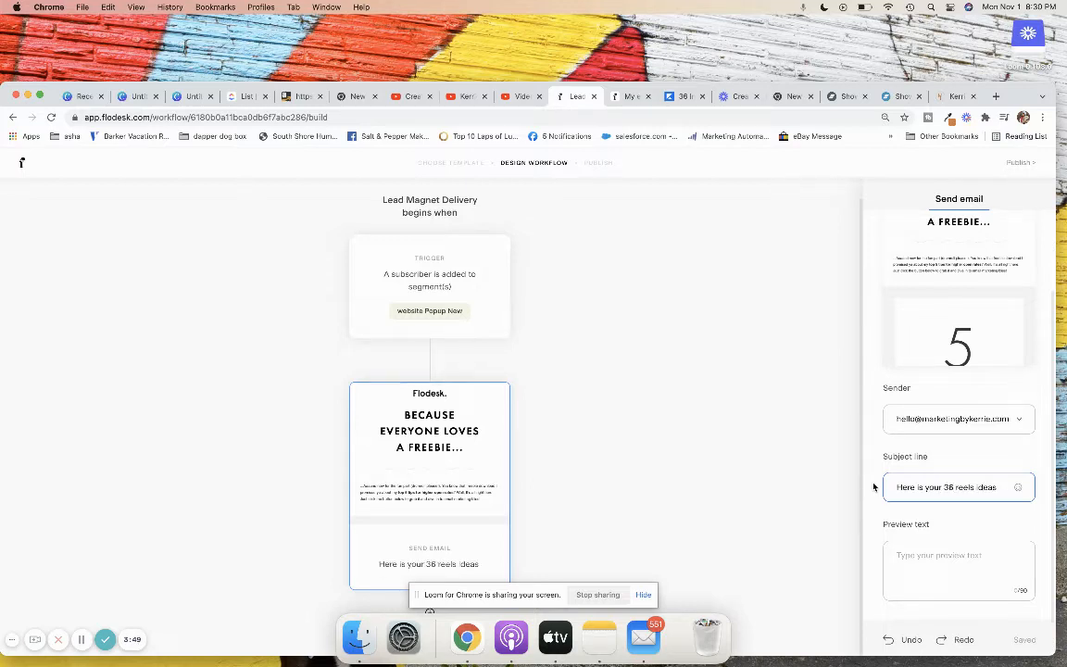
pyautogui.write('freebie')
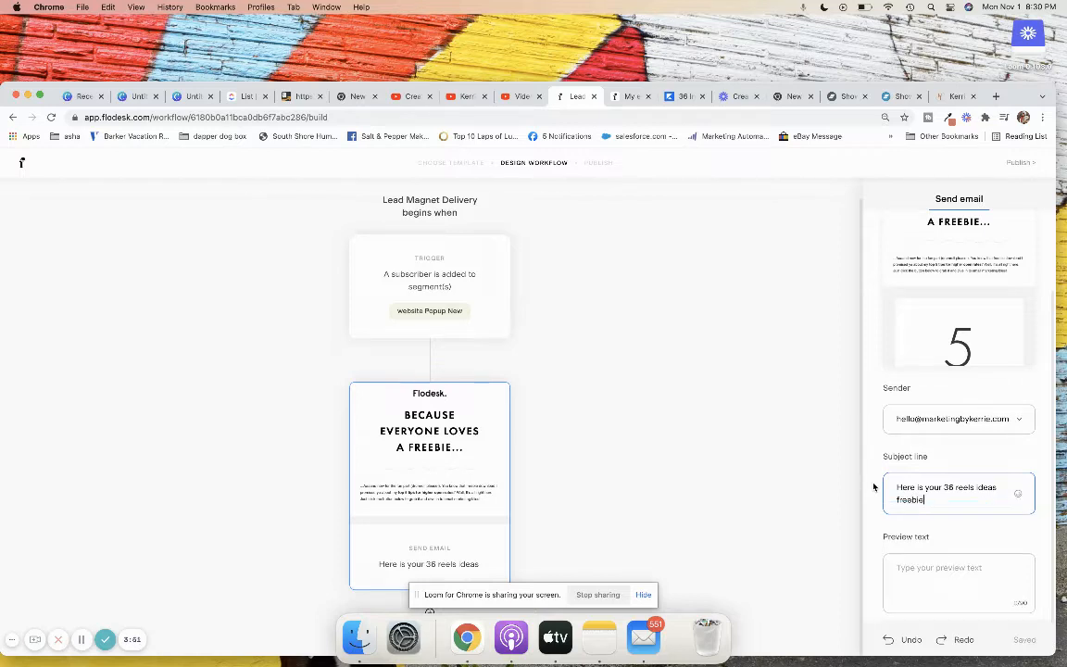
# Add a smiley emoji at the end of the subject line and set the preview text to "Free guide to grow your instagram".
pyautogui.click(1017, 493)
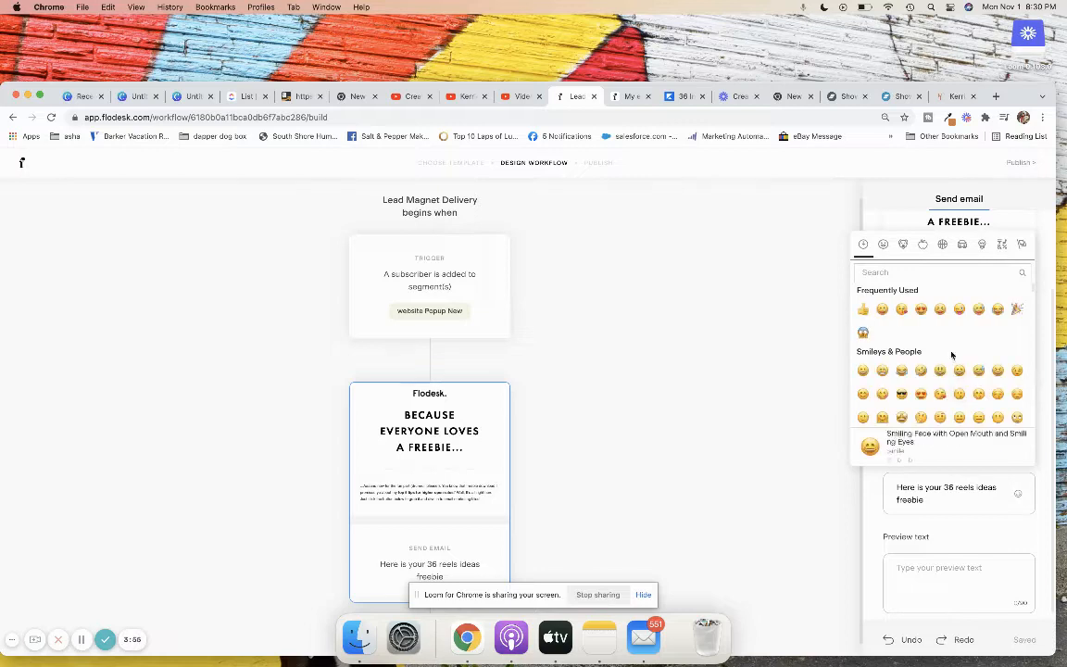
pyautogui.click(958, 314)
pyautogui.click(930, 570)
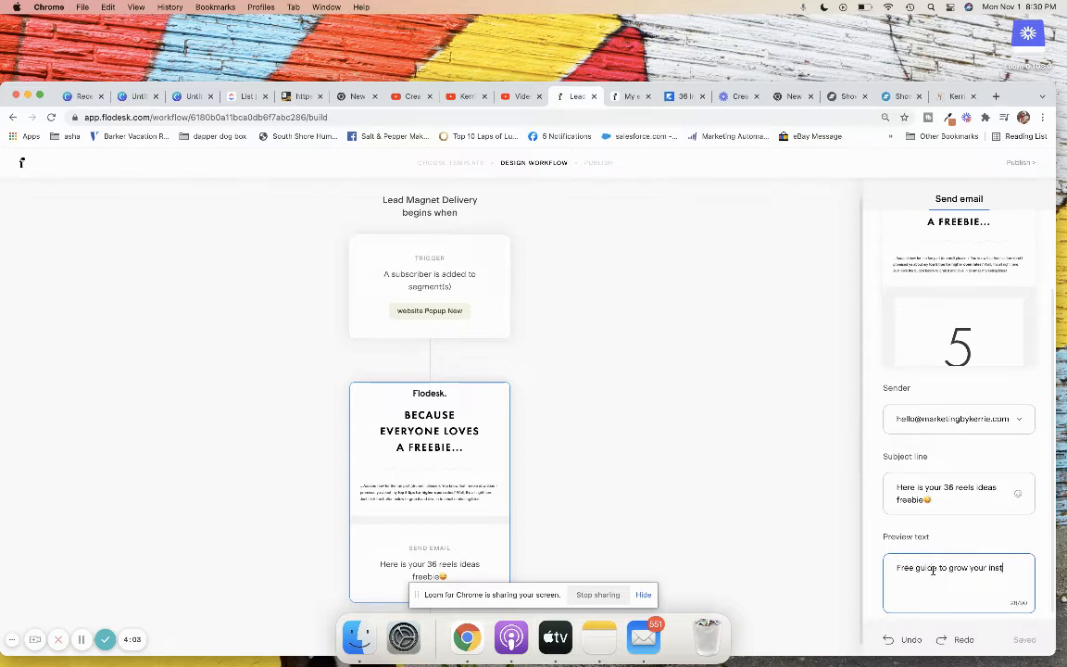
pyautogui.write('m')
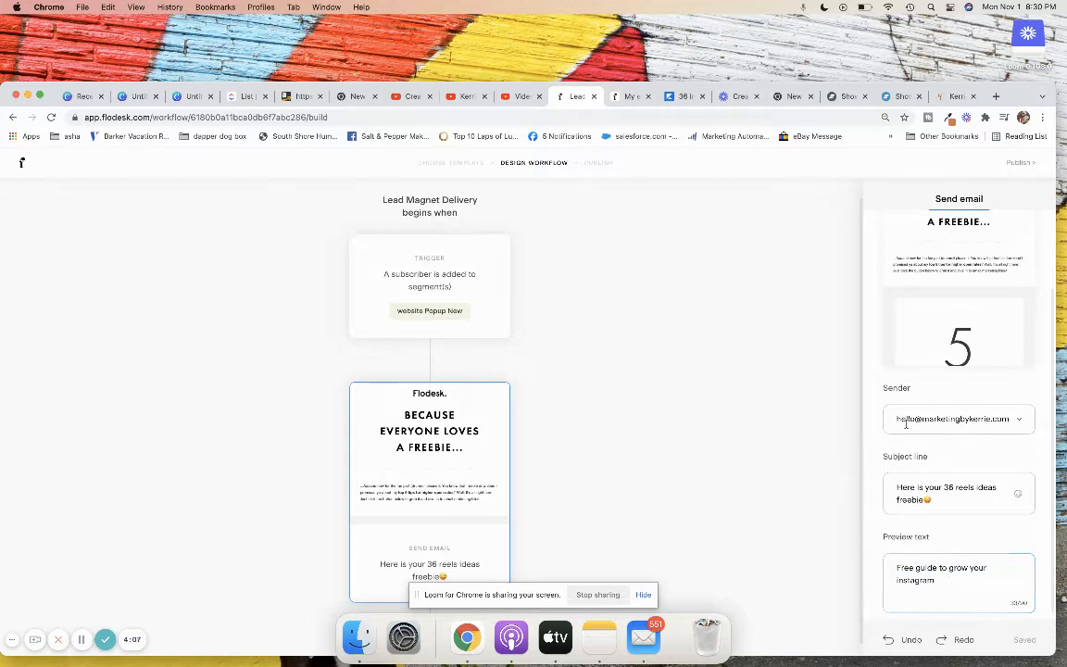
# Open the freebie email's design for editing and switch it to the new Layouts.
pyautogui.scroll(3, 1052, 305)
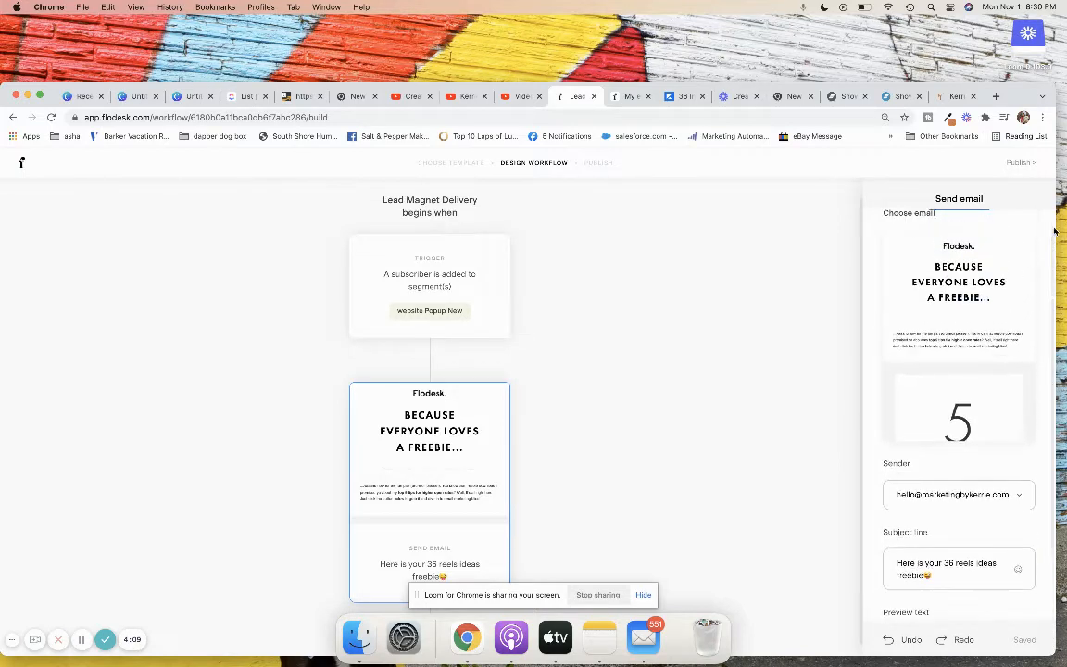
pyautogui.moveTo(425, 474)
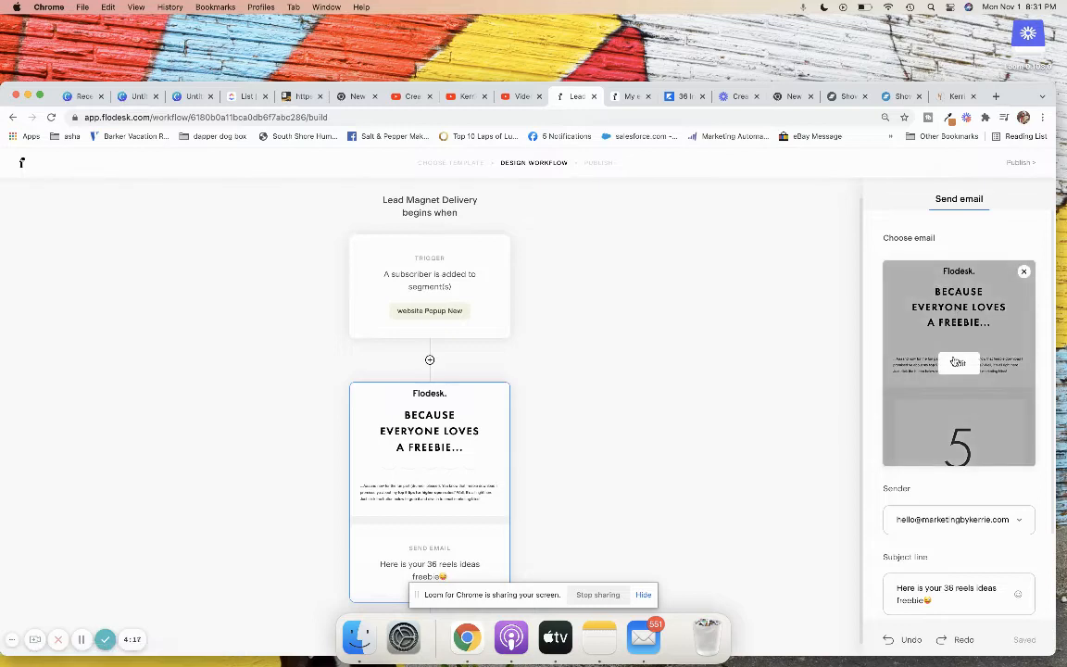
pyautogui.click(954, 361)
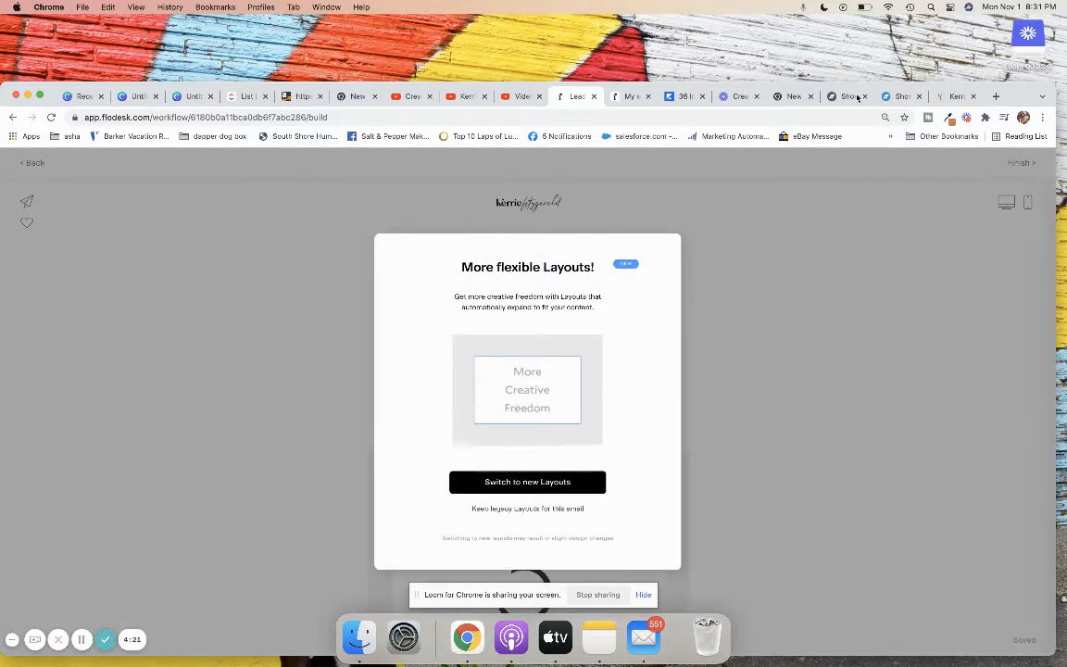
pyautogui.moveTo(1014, 84); pyautogui.dragTo(1014, 17)
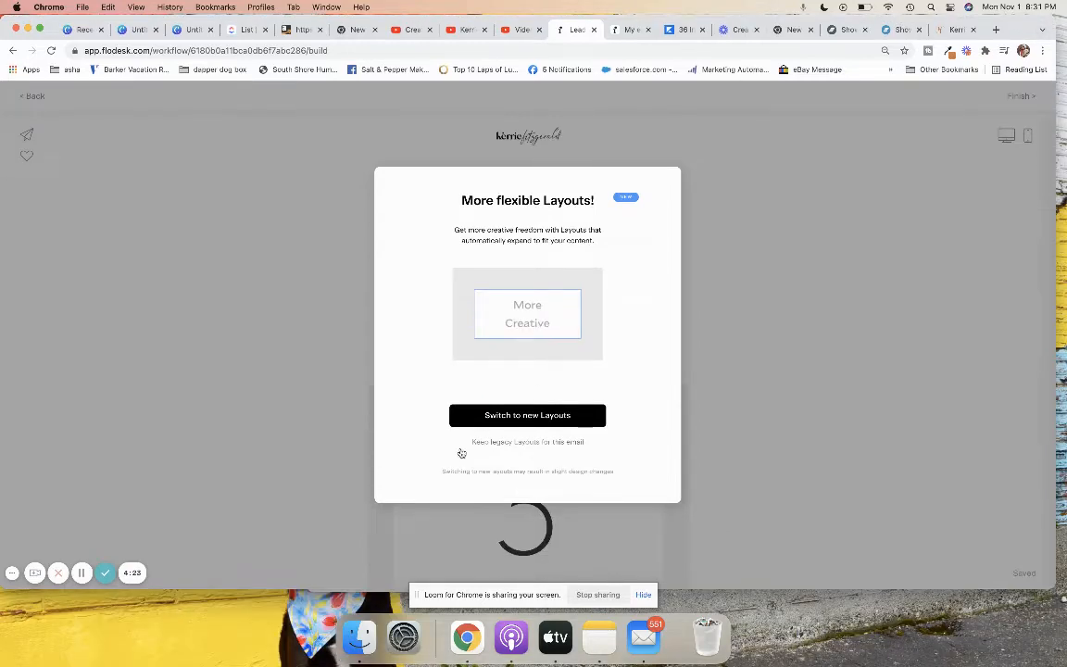
pyautogui.click(501, 417)
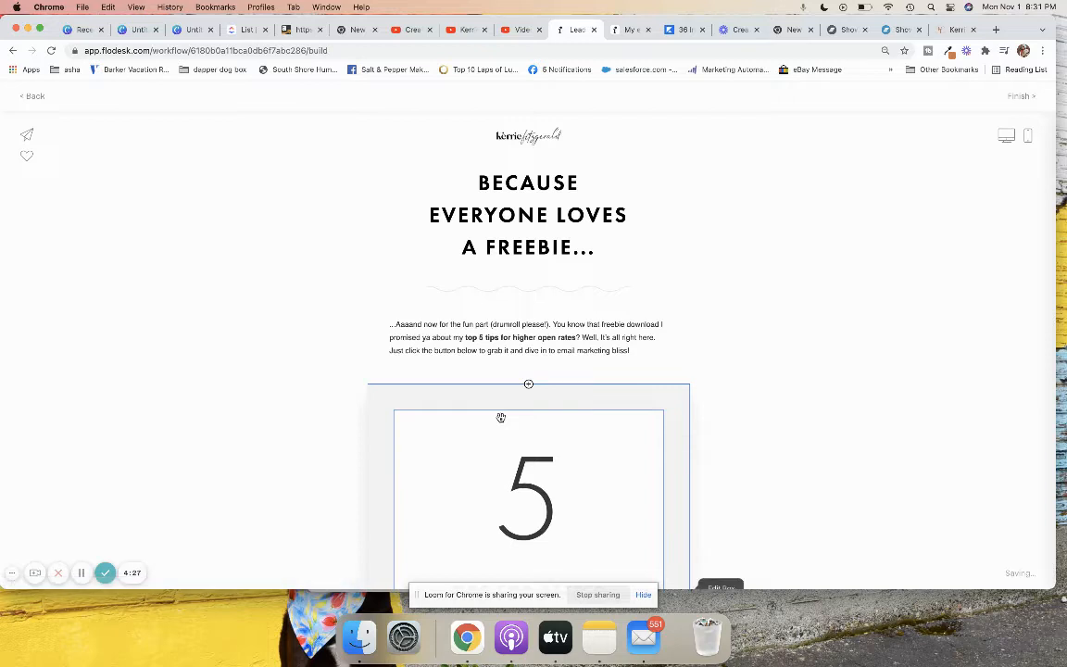
# Look through the email template's content from the heading down to the footer.
pyautogui.click(548, 246)
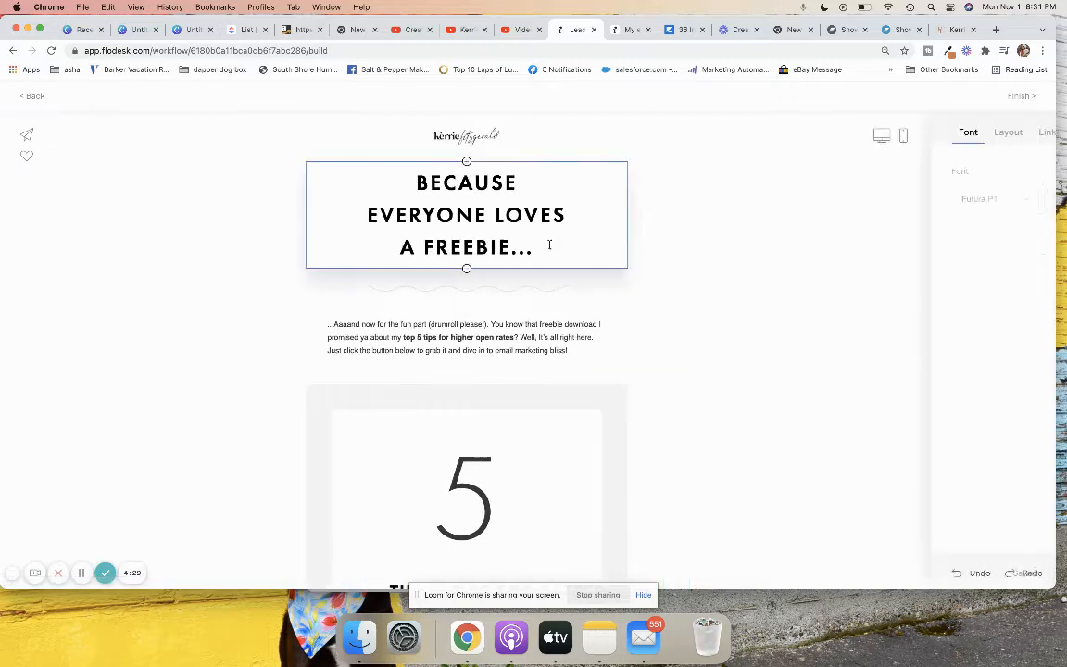
pyautogui.click(774, 233)
pyautogui.scroll(-3, 774, 234)
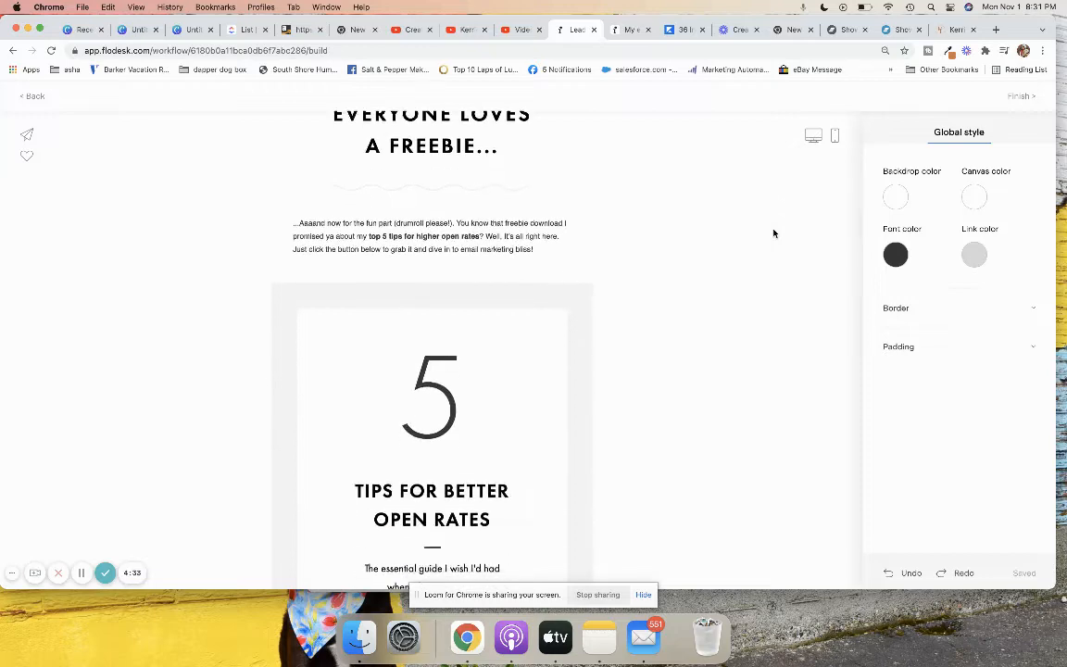
pyautogui.scroll(-10, 774, 233)
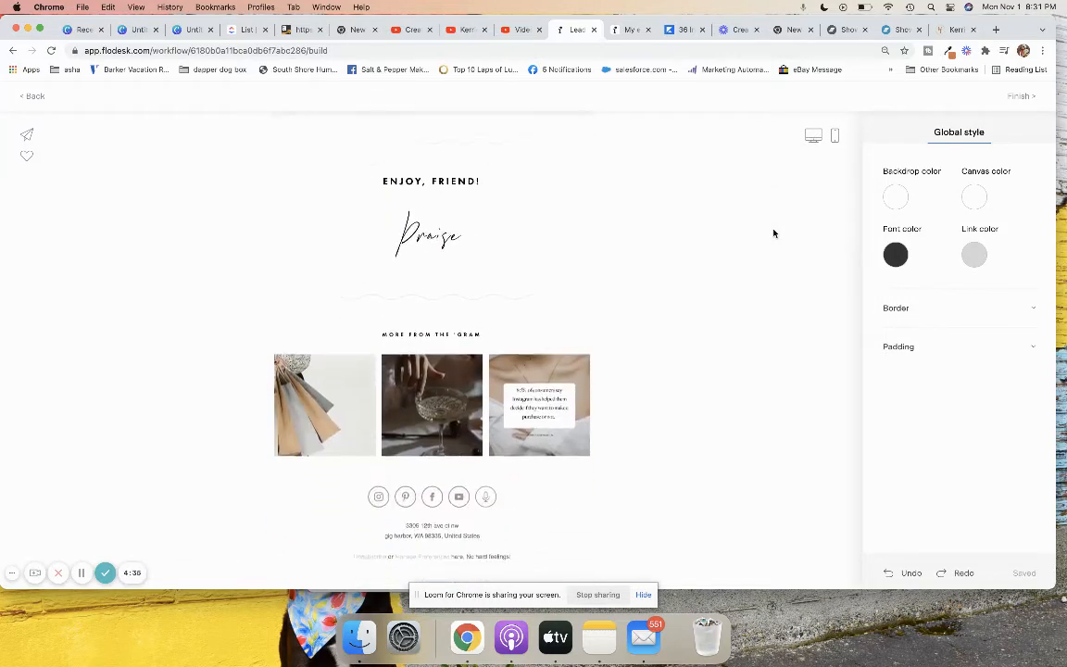
pyautogui.scroll(5, 774, 233)
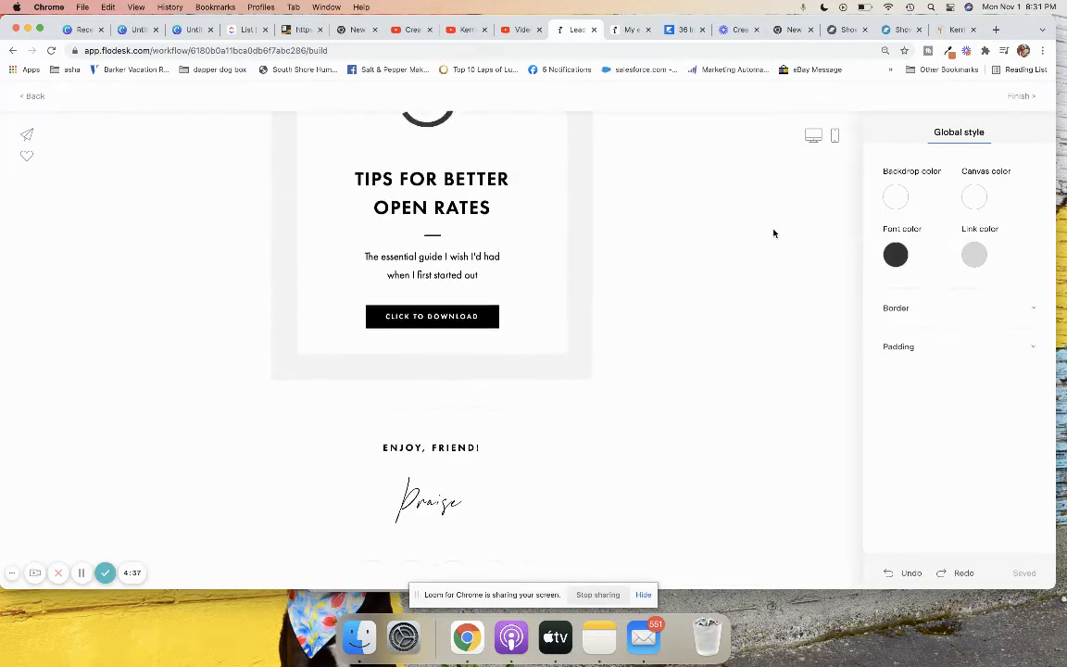
pyautogui.scroll(8, 774, 233)
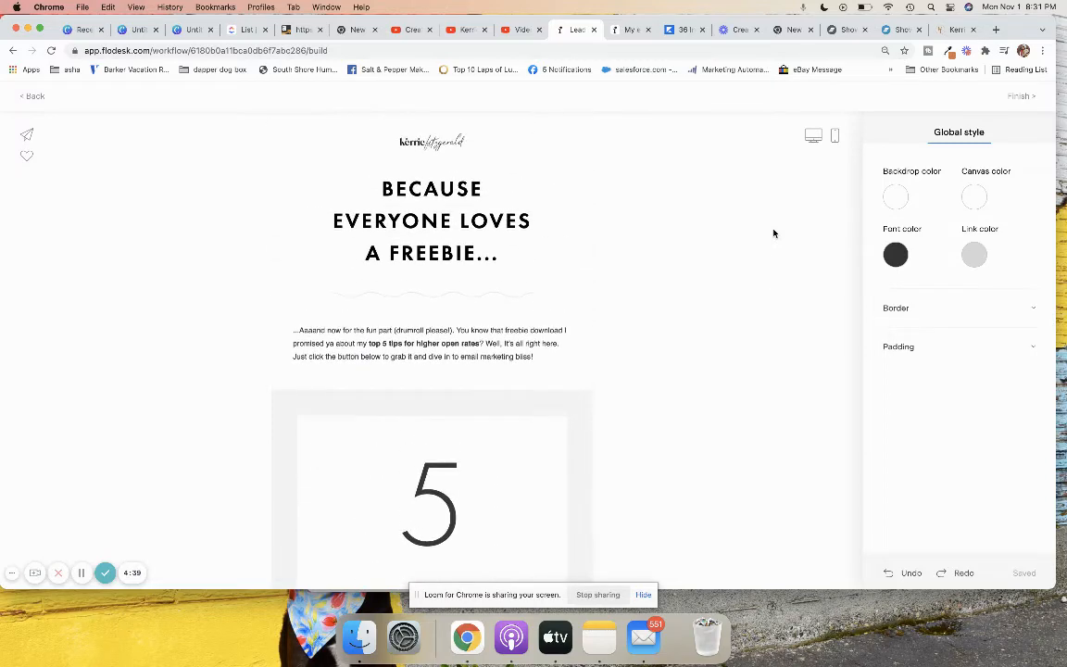
pyautogui.scroll(-2, 774, 234)
pyautogui.scroll(2, 774, 234)
# Change the whole email heading's font to Freight Big Pro and turn off all caps.
pyautogui.click(393, 214)
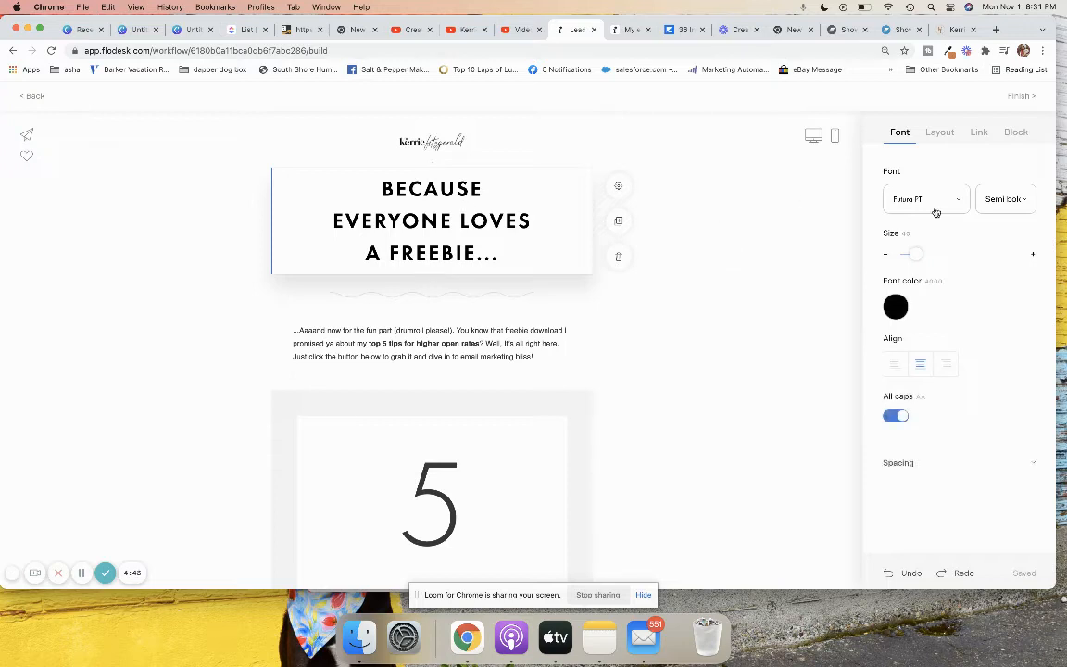
pyautogui.moveTo(505, 257); pyautogui.dragTo(460, 136)
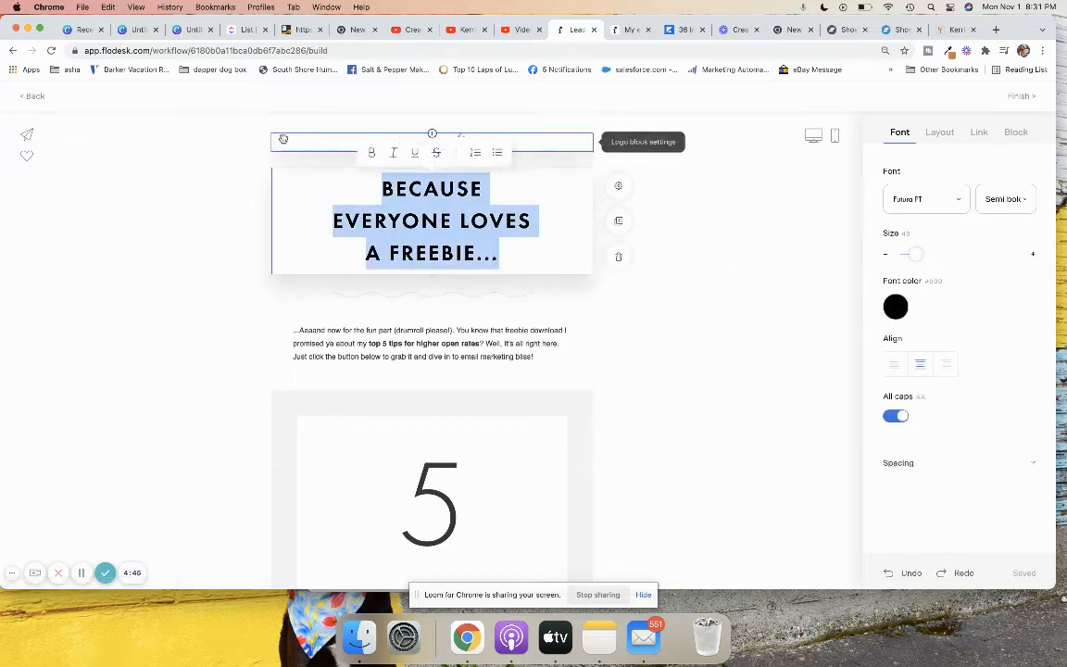
pyautogui.click(923, 200)
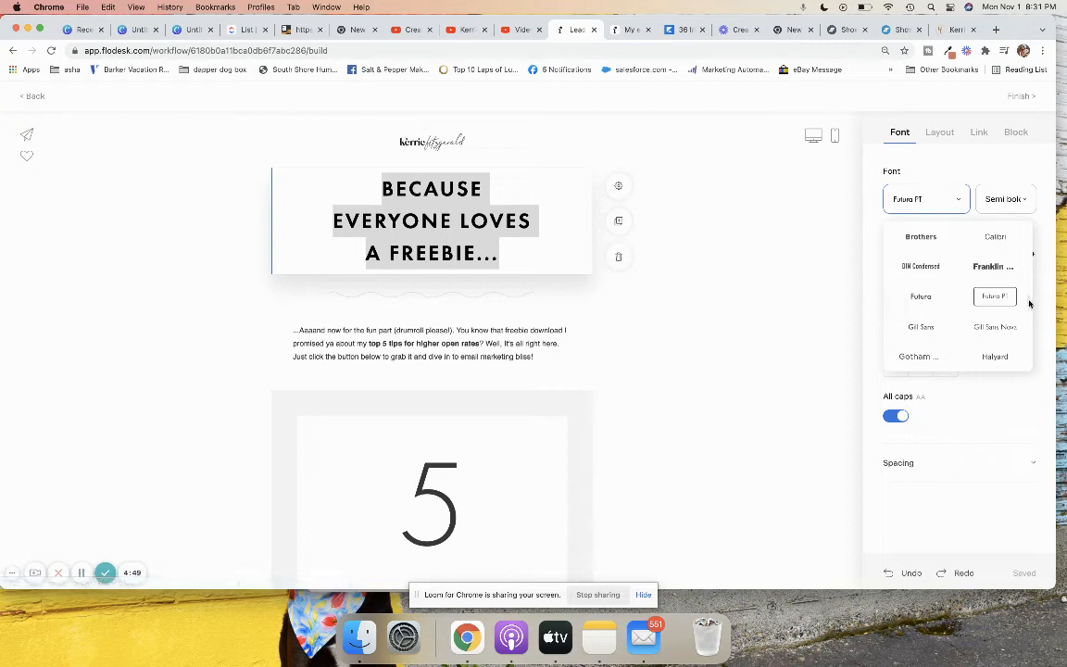
pyautogui.scroll(-5, 1028, 304)
pyautogui.scroll(-6, 1029, 276)
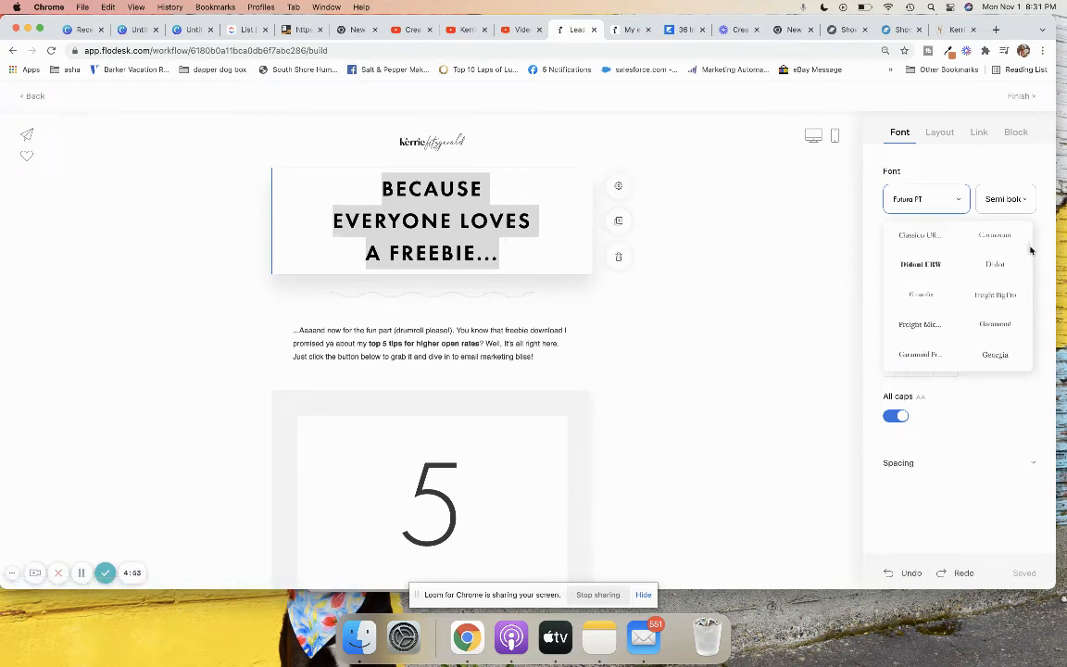
pyautogui.click(996, 294)
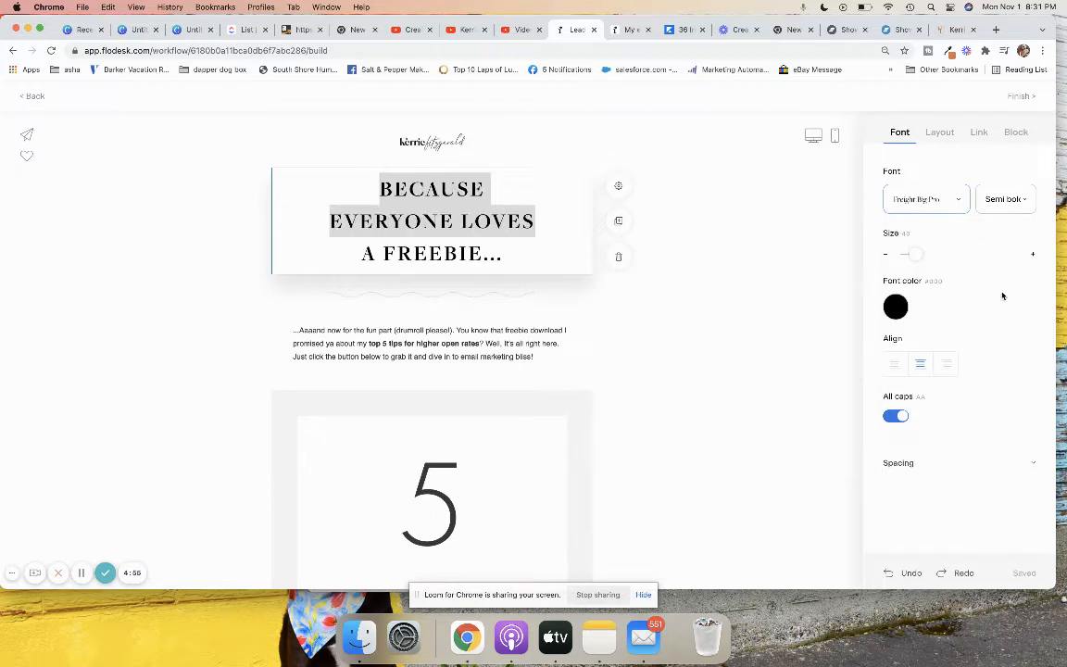
pyautogui.click(896, 416)
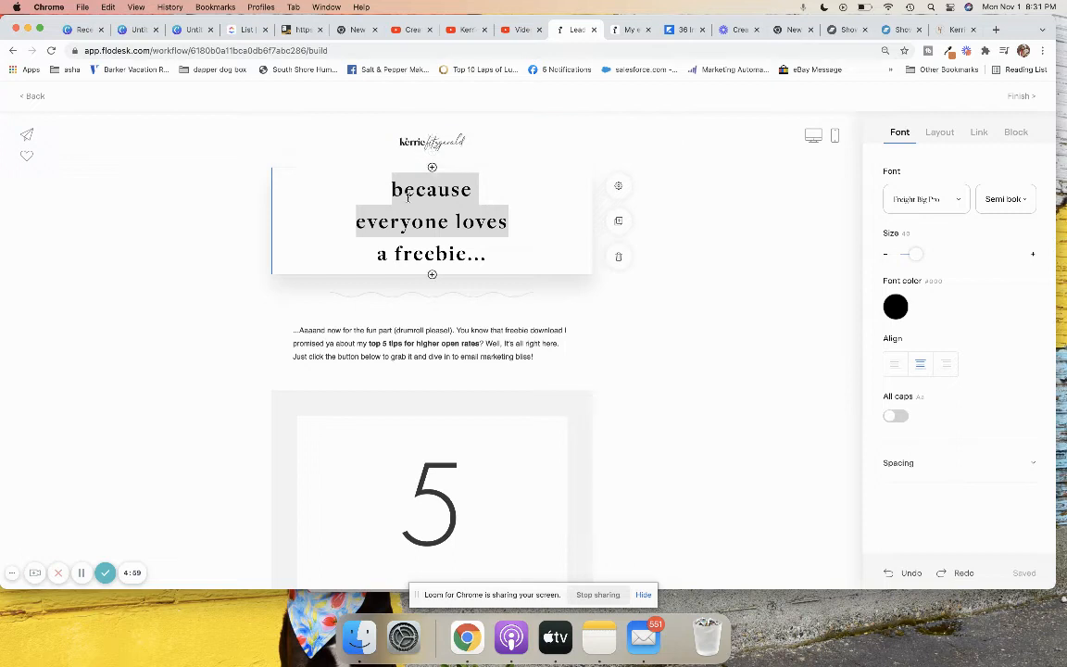
# Set the heading's font weight to Light.
pyautogui.click(944, 201)
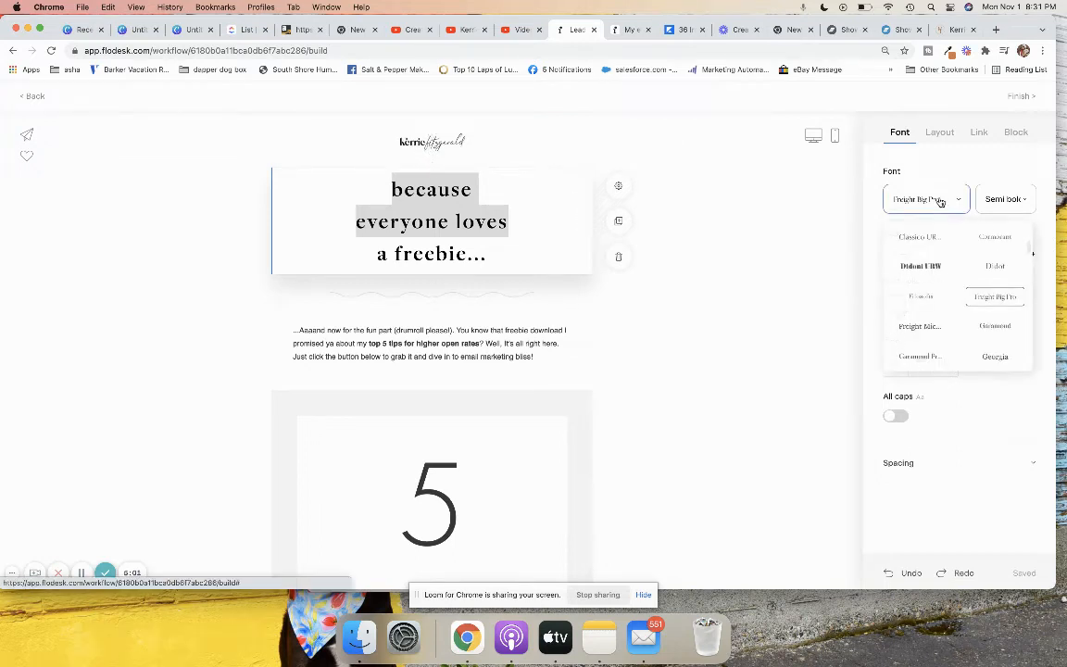
pyautogui.click(1014, 207)
pyautogui.click(1014, 207)
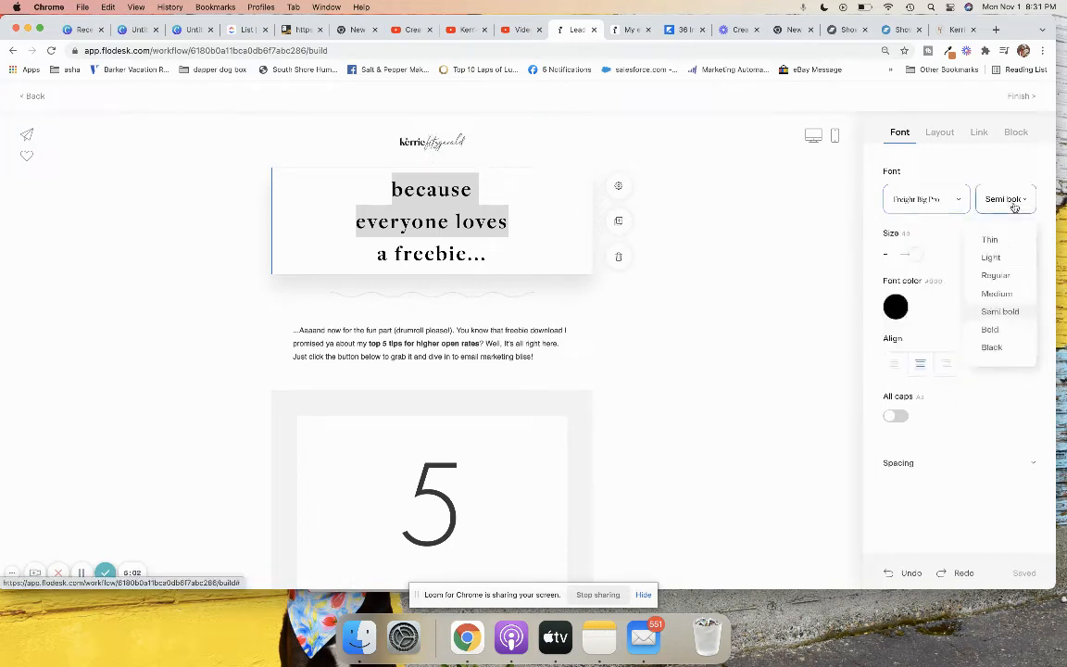
pyautogui.click(994, 256)
# Capitalize the first letter of each heading word so it reads "Because Everyone Loves A Freebie...".
pyautogui.tripleClick(404, 191)
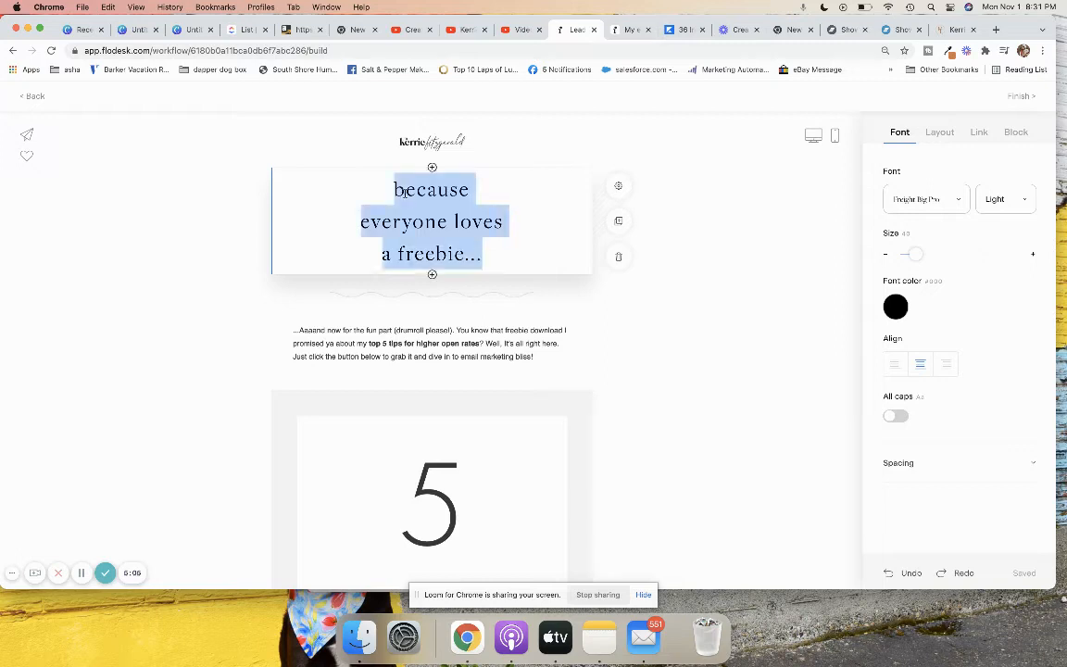
pyautogui.click(405, 191)
pyautogui.press('BackSpace')
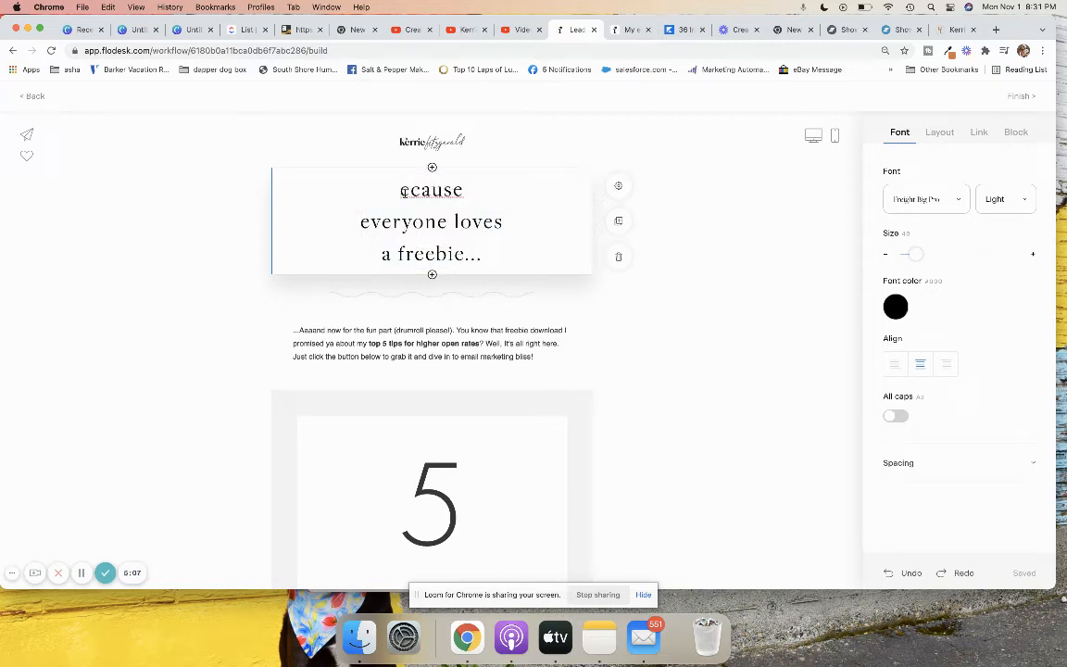
pyautogui.write('B')
pyautogui.press('BackSpace')
pyautogui.write('E')
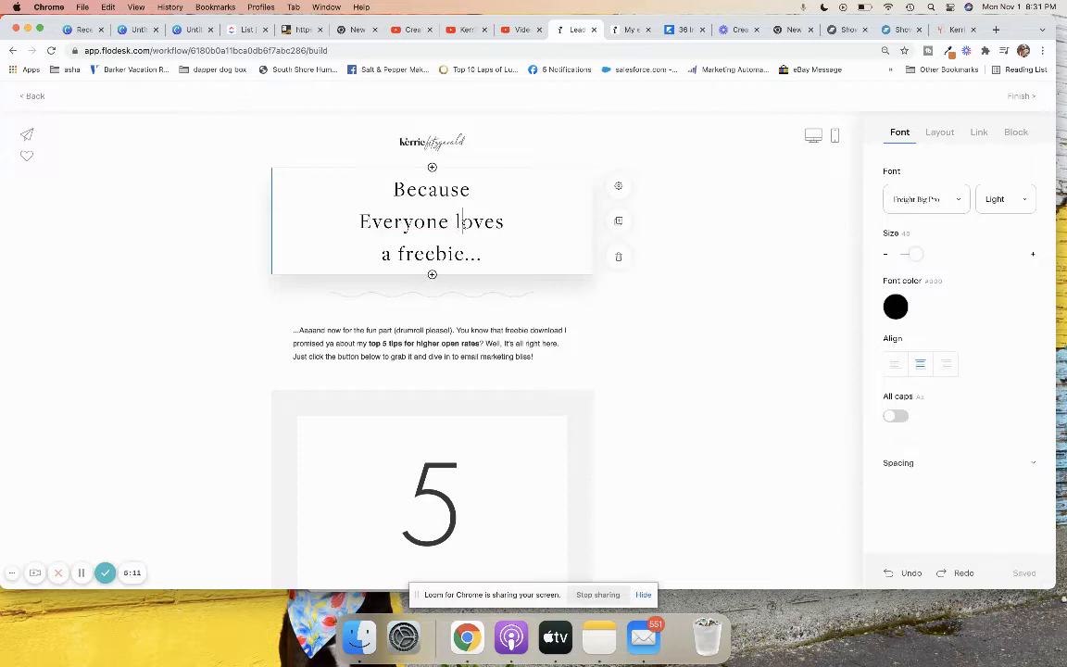
pyautogui.press('BackSpace')
pyautogui.write('L')
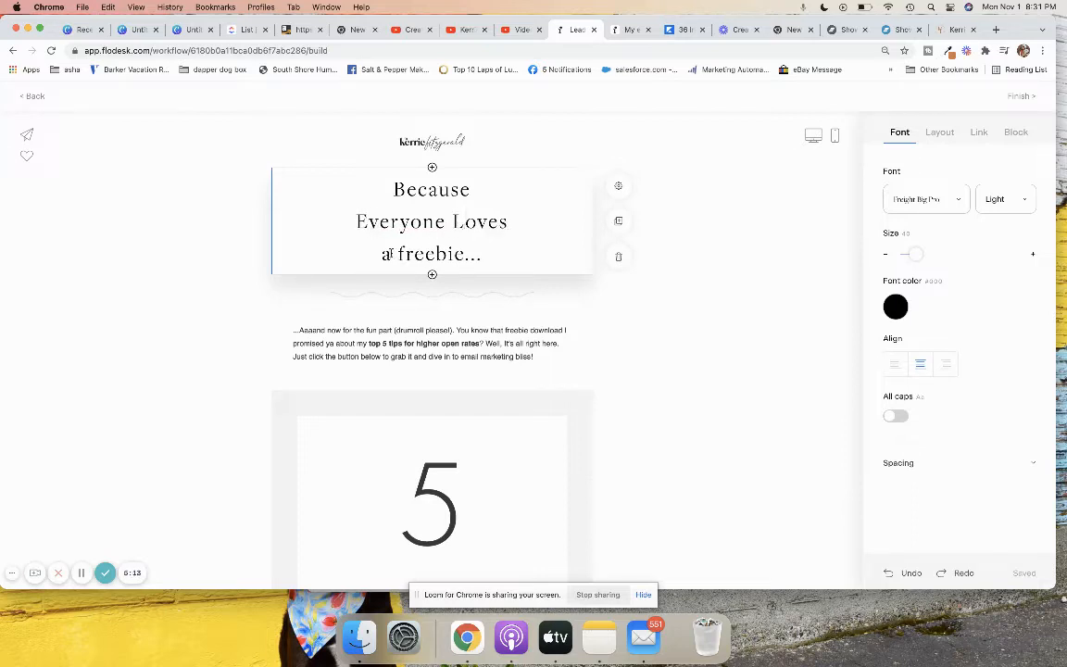
pyautogui.doubleClick(390, 253)
pyautogui.write('A')
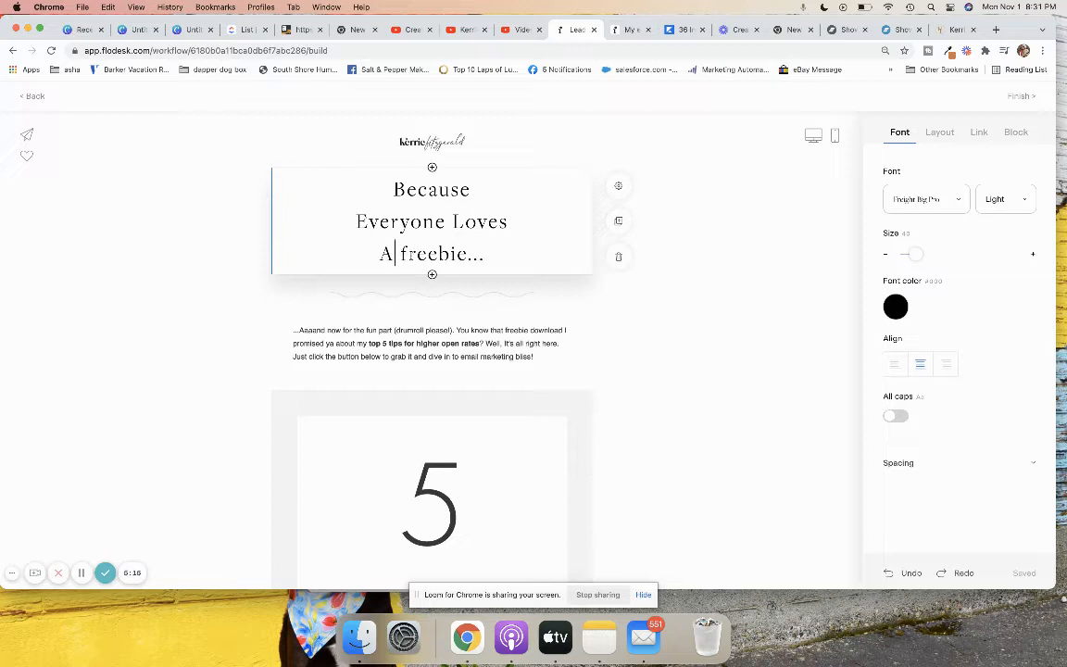
pyautogui.press('BackSpace')
pyautogui.write('F')
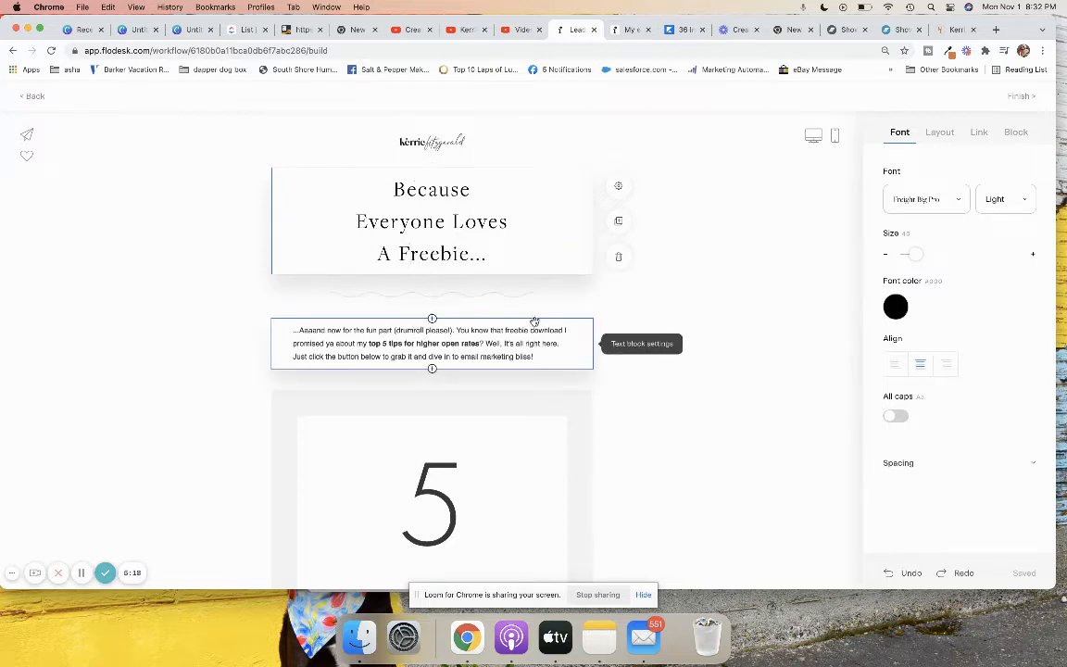
# Replace the paragraph under the email heading with "Here are your 36 content ideas for instagram and tiktok.".
pyautogui.moveTo(535, 356); pyautogui.dragTo(274, 320)
pyautogui.write('H')
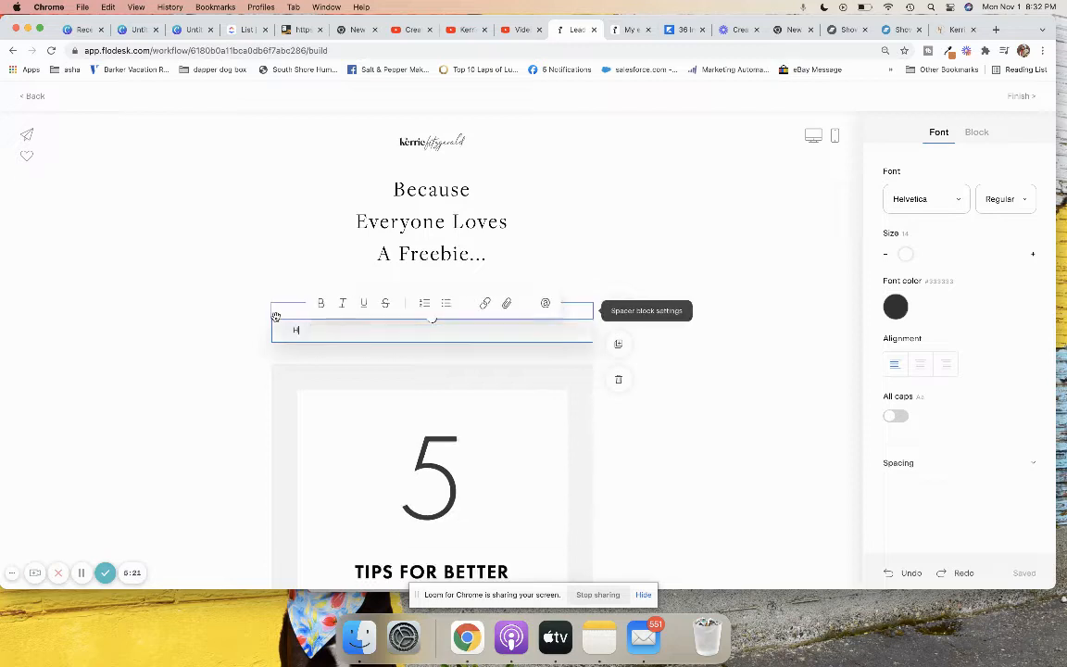
pyautogui.write('ere')
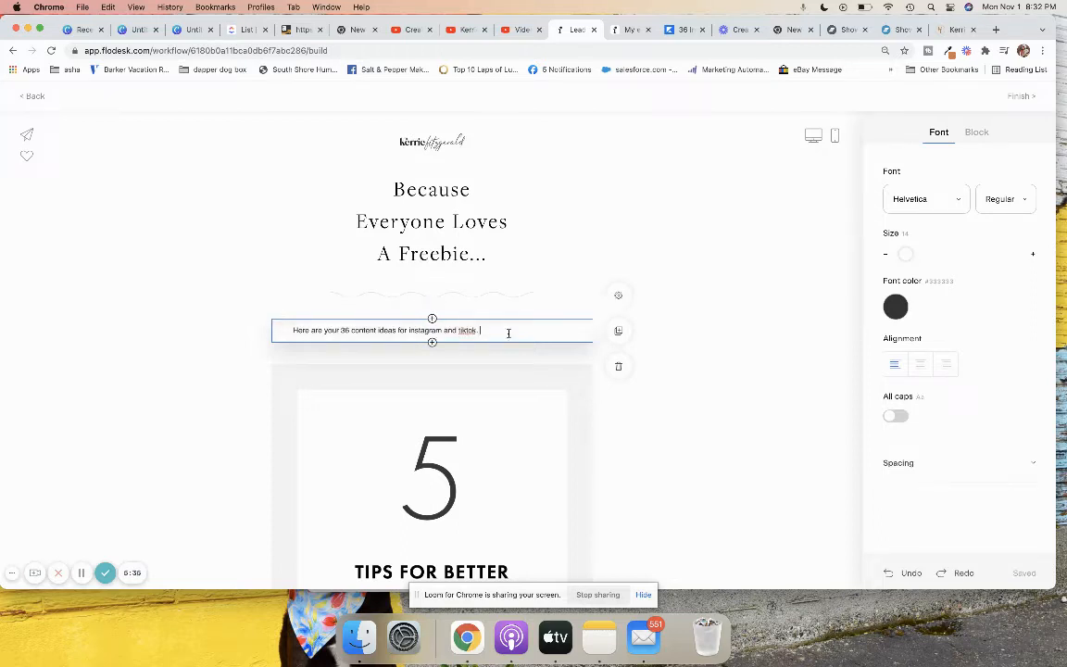
# Set the whole "Here are your 36 content ideas" sentence in Book Antiqua at size 21.
pyautogui.moveTo(507, 331); pyautogui.dragTo(259, 324)
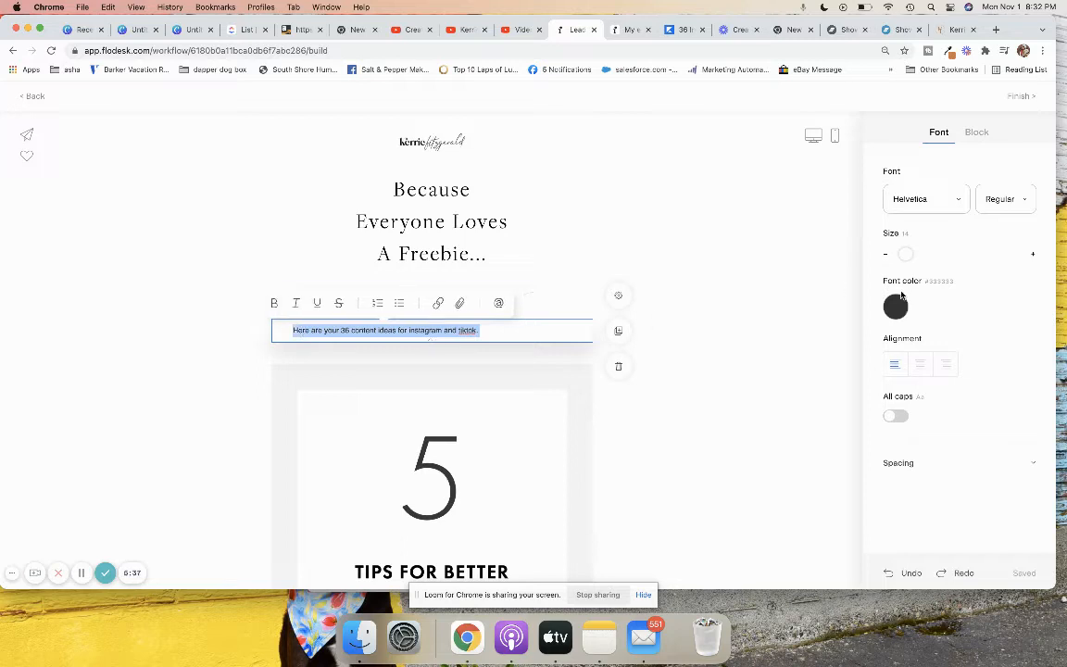
pyautogui.click(914, 204)
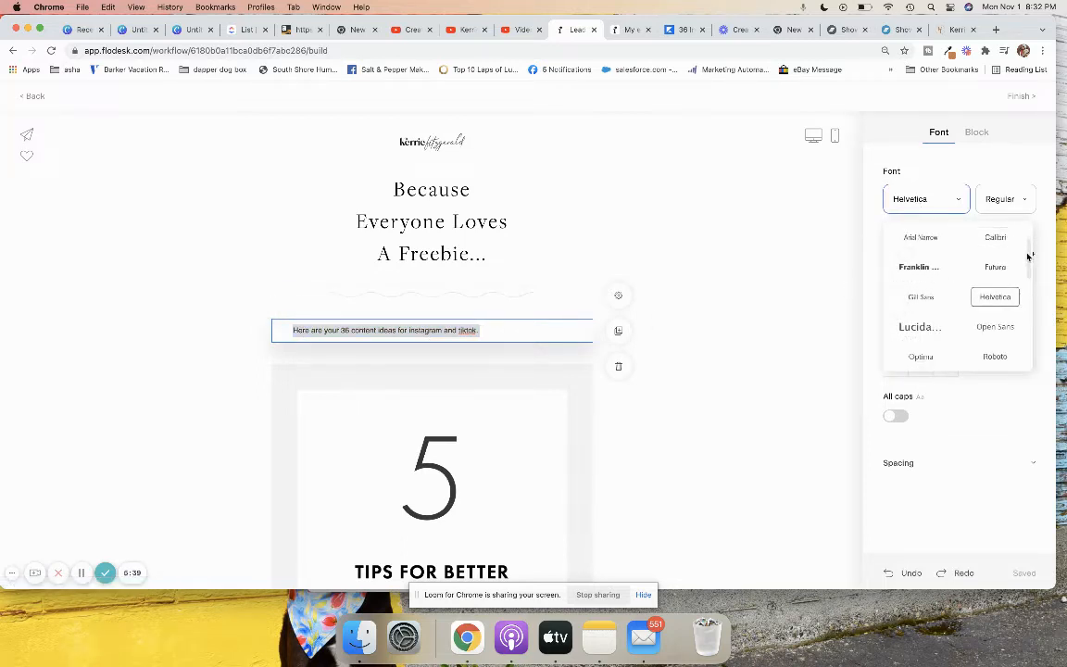
pyautogui.scroll(2, 1028, 248)
pyautogui.moveTo(1030, 241); pyautogui.dragTo(1034, 328)
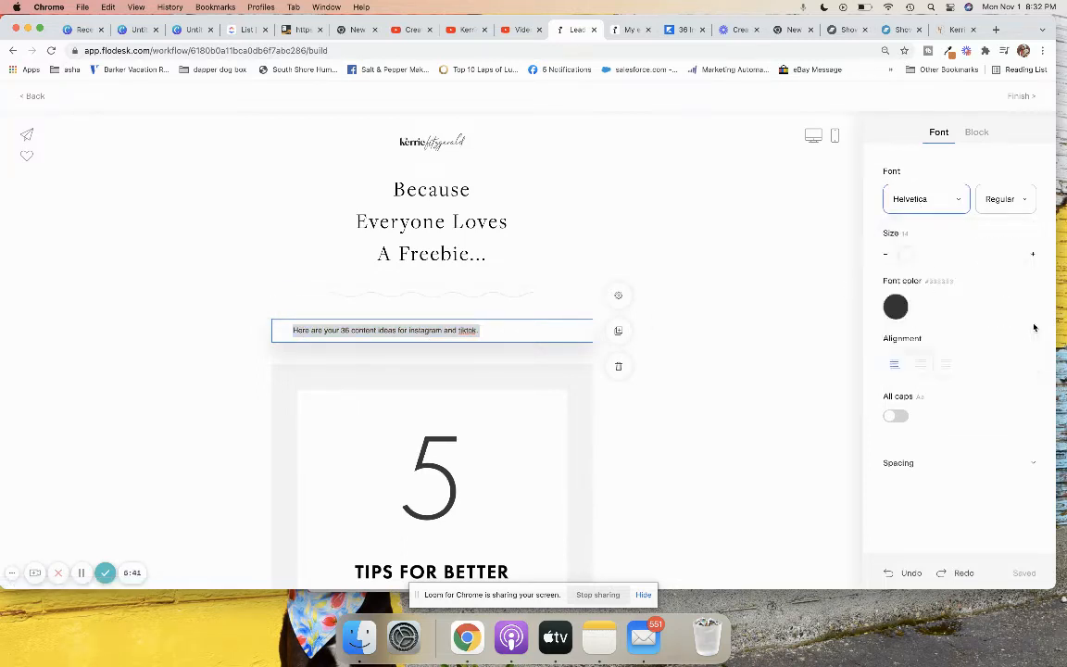
pyautogui.click(932, 197)
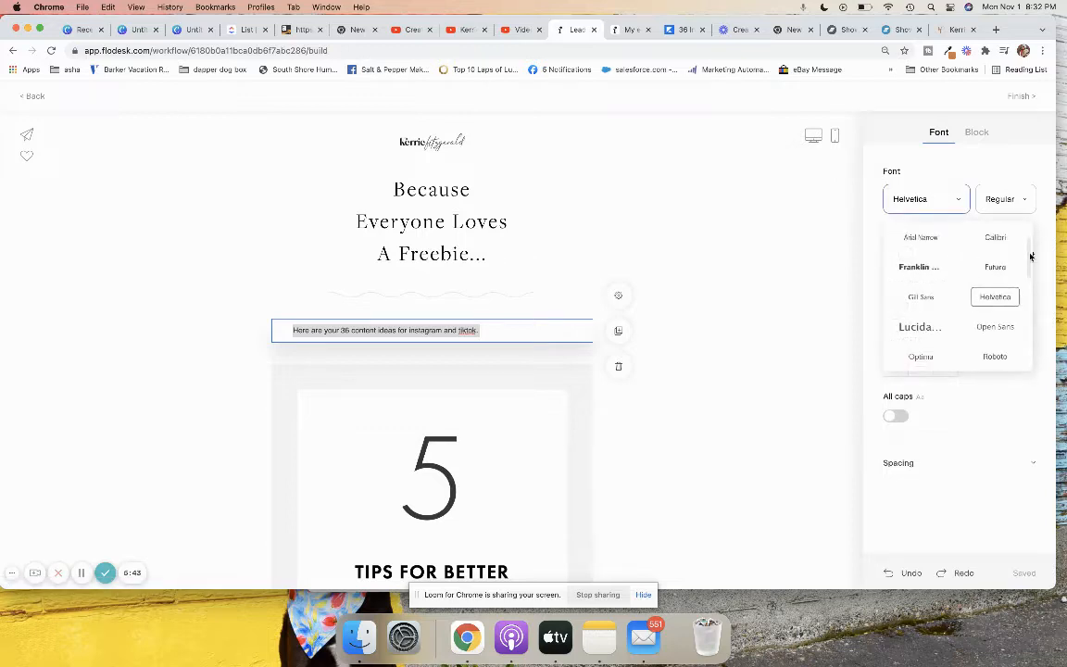
pyautogui.moveTo(1029, 252); pyautogui.dragTo(1028, 321)
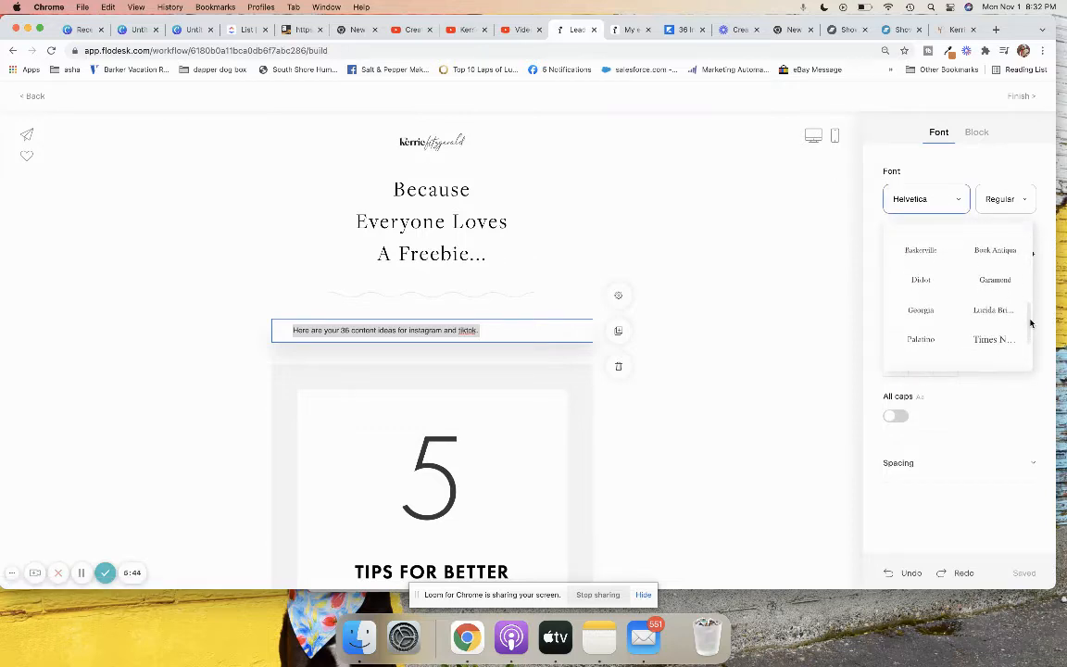
pyautogui.click(1003, 250)
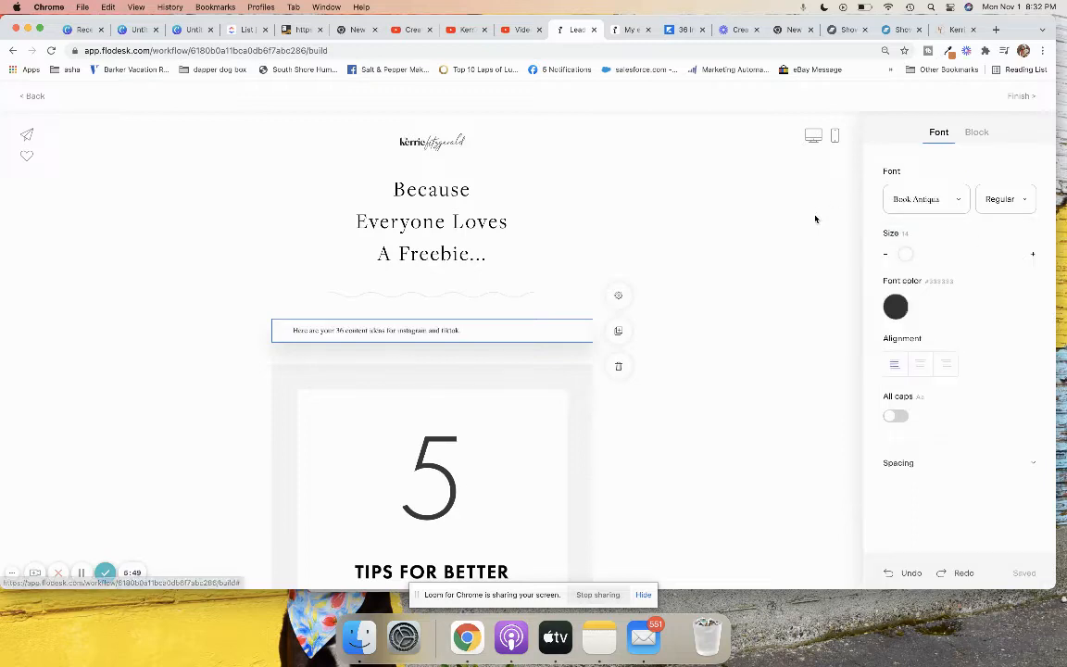
pyautogui.moveTo(908, 250); pyautogui.dragTo(908, 250)
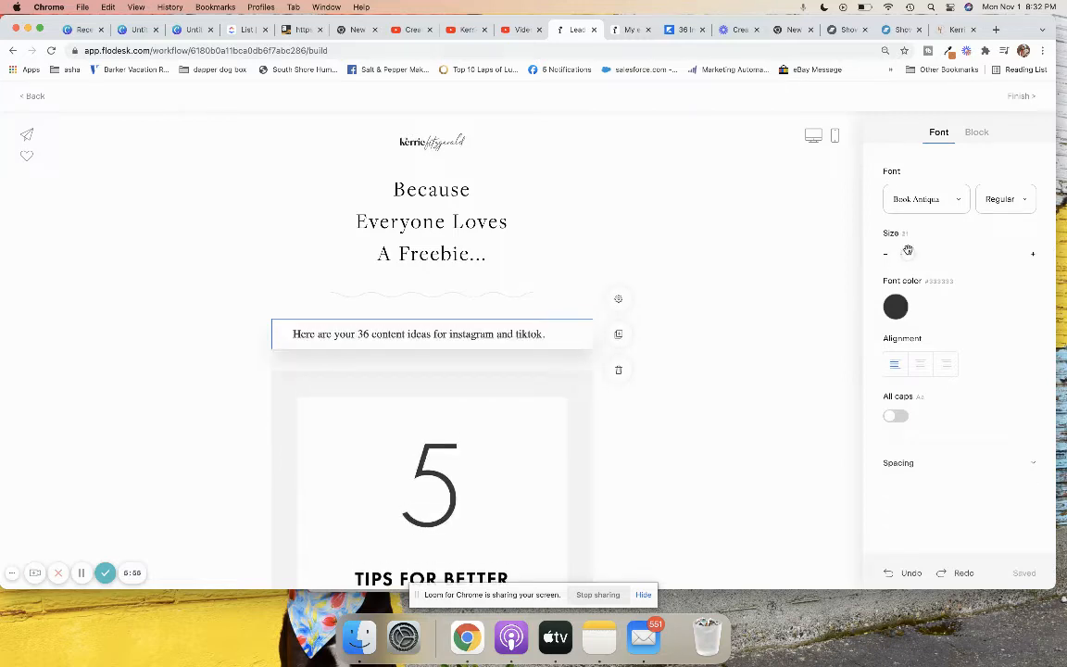
pyautogui.click(796, 359)
# Delete the intro text block and the two spacer blocks around it, between the wavy divider and the "5 Tips" layout.
pyautogui.scroll(-3, 751, 298)
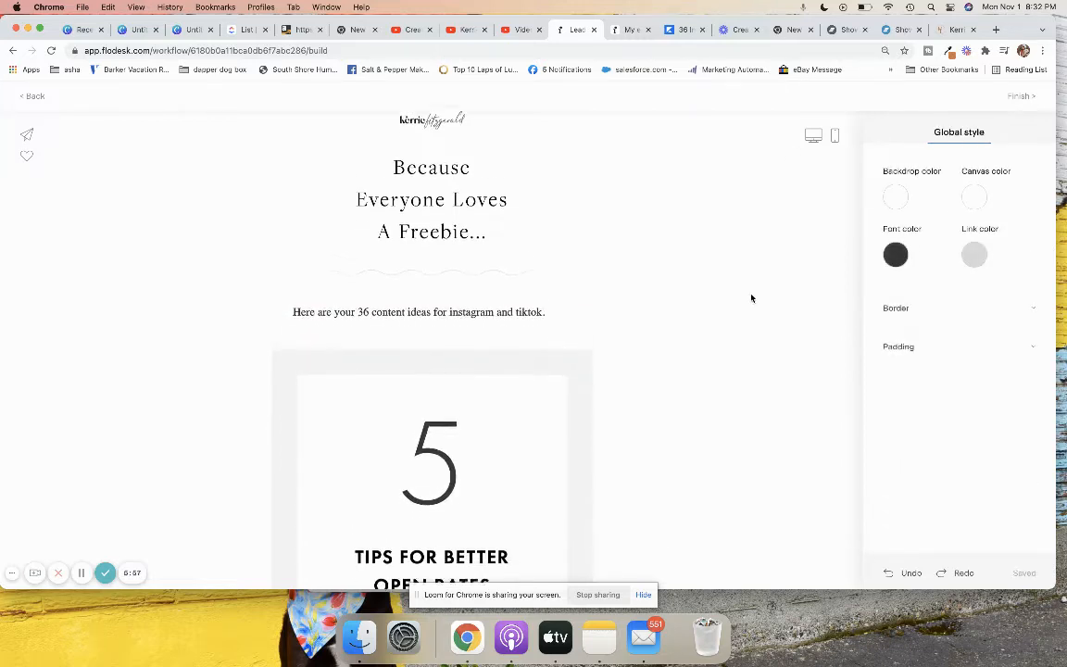
pyautogui.scroll(-3, 751, 298)
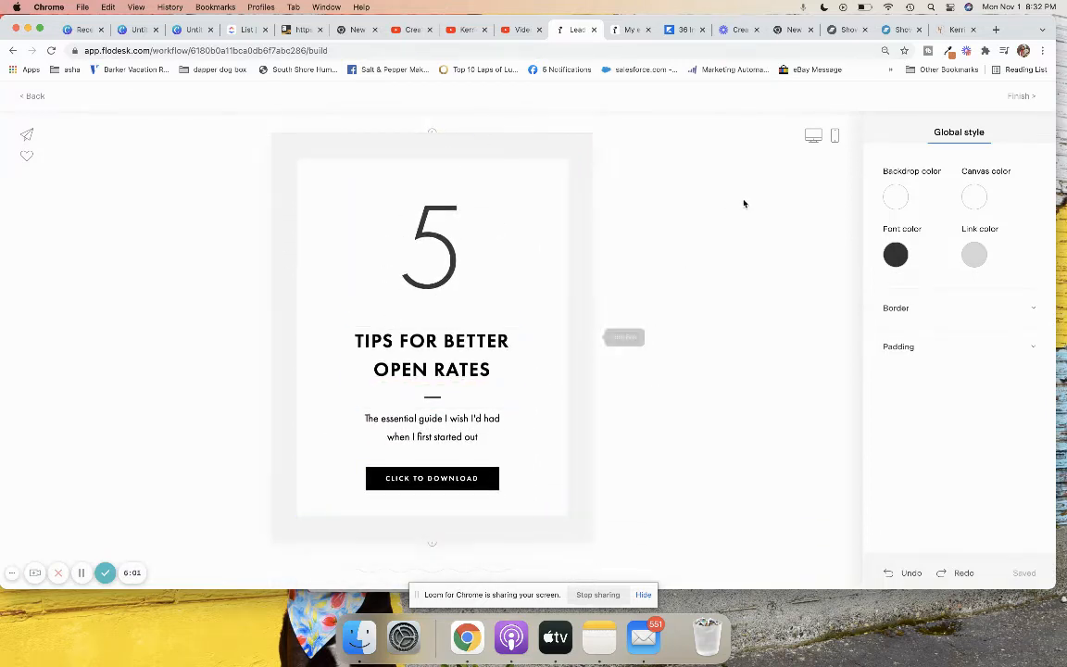
pyautogui.scroll(5, 698, 210)
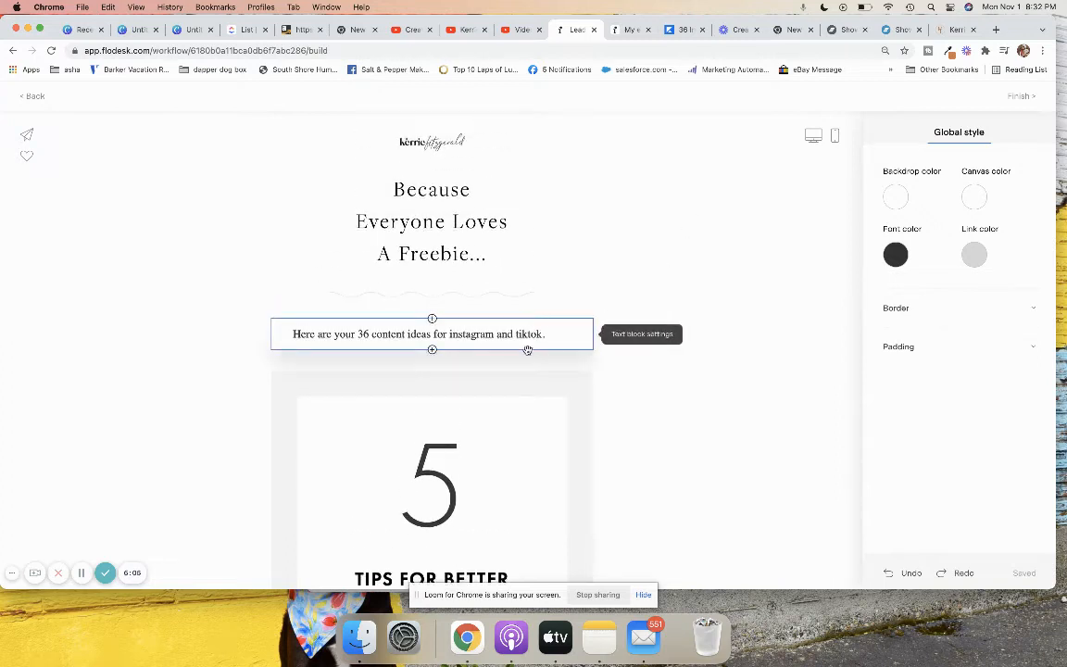
pyautogui.click(643, 334)
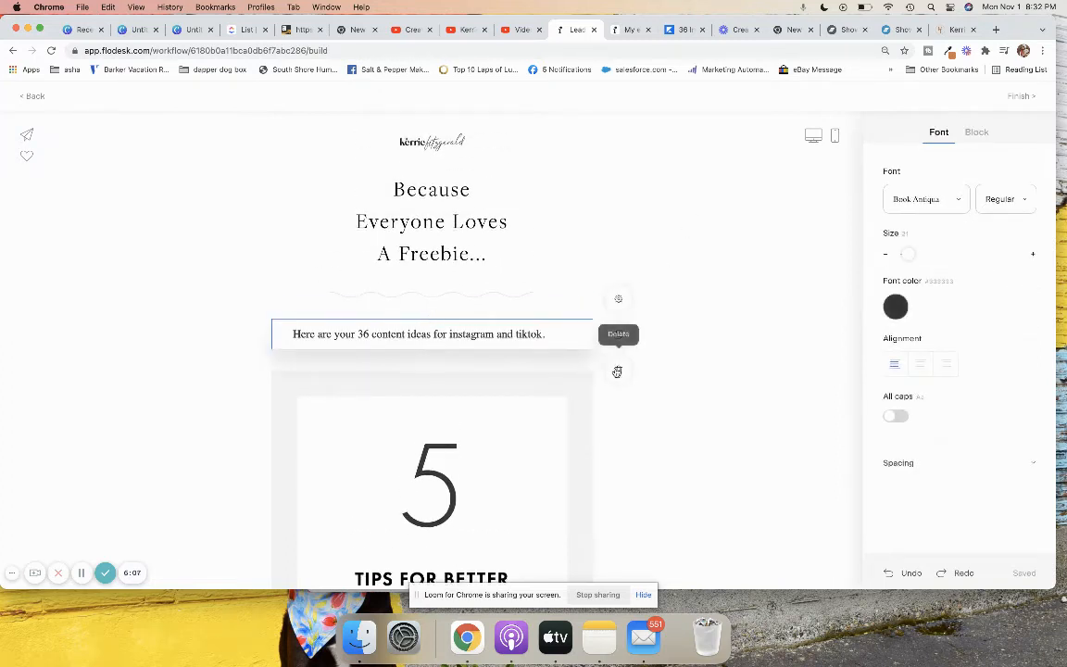
pyautogui.click(615, 370)
pyautogui.click(545, 321)
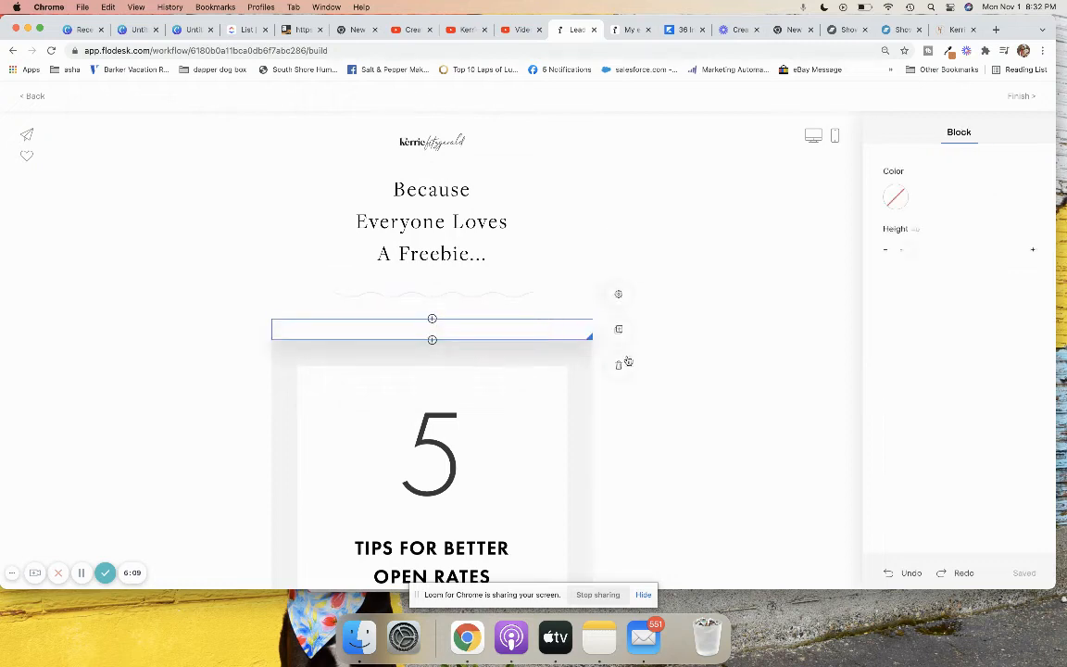
pyautogui.click(619, 368)
pyautogui.click(574, 307)
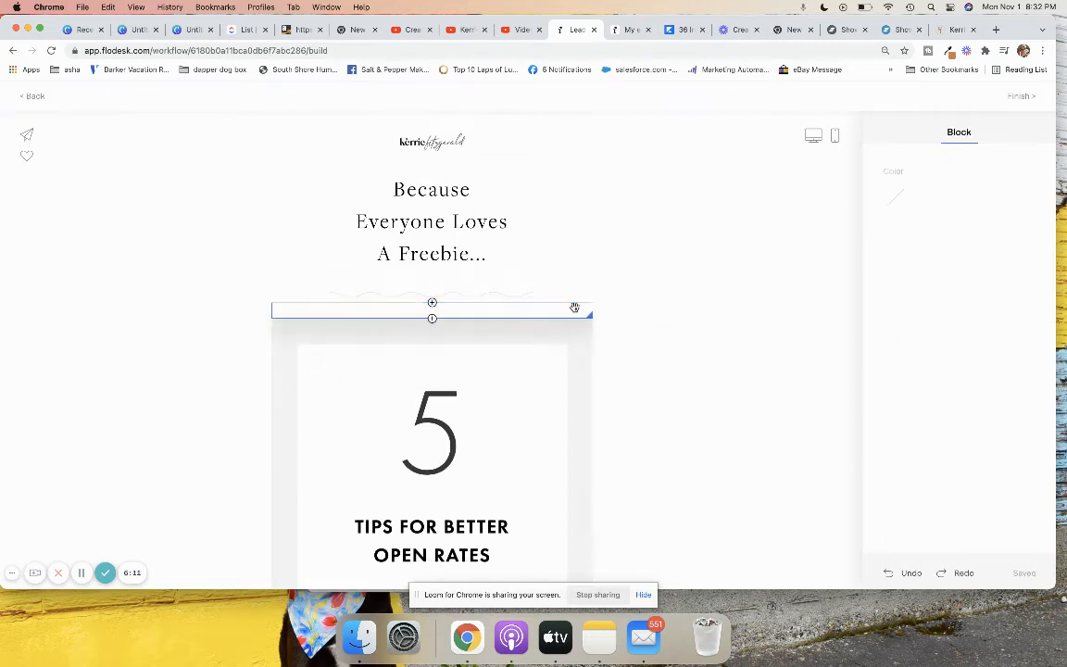
pyautogui.click(619, 348)
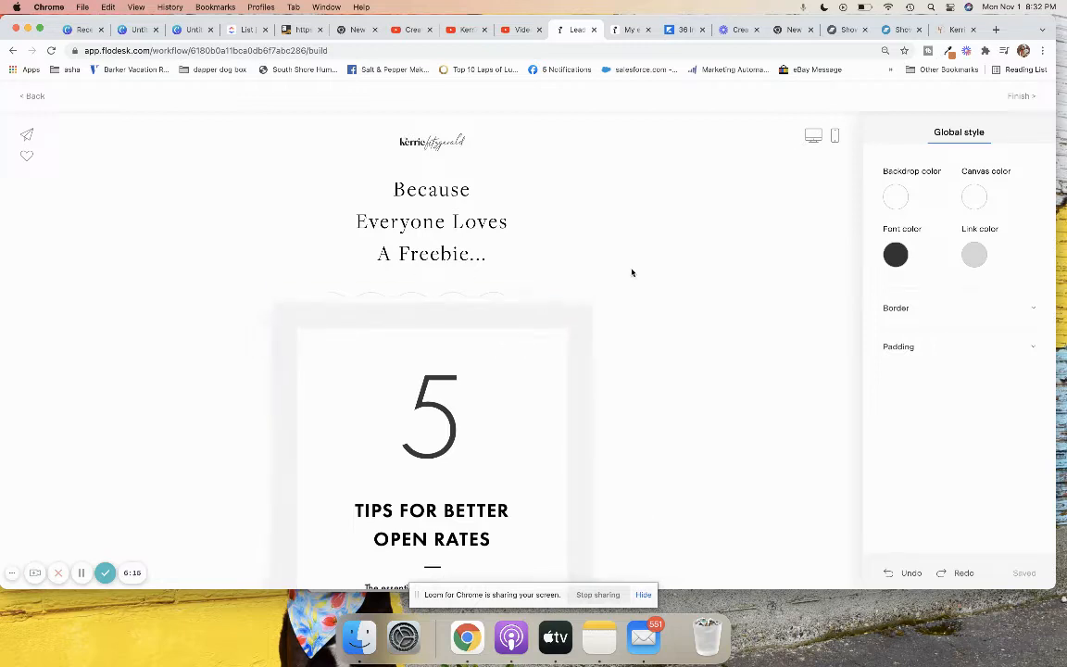
# Look through the alternative layouts offered for the "5 Tips for Better Open Rates" block.
pyautogui.click(542, 332)
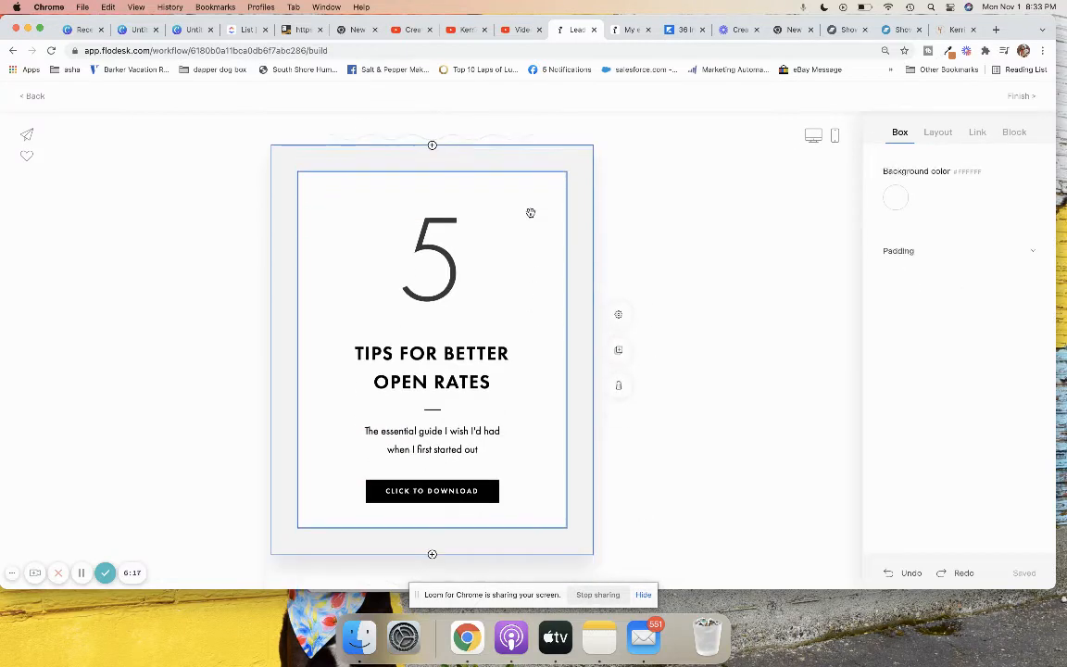
pyautogui.click(937, 134)
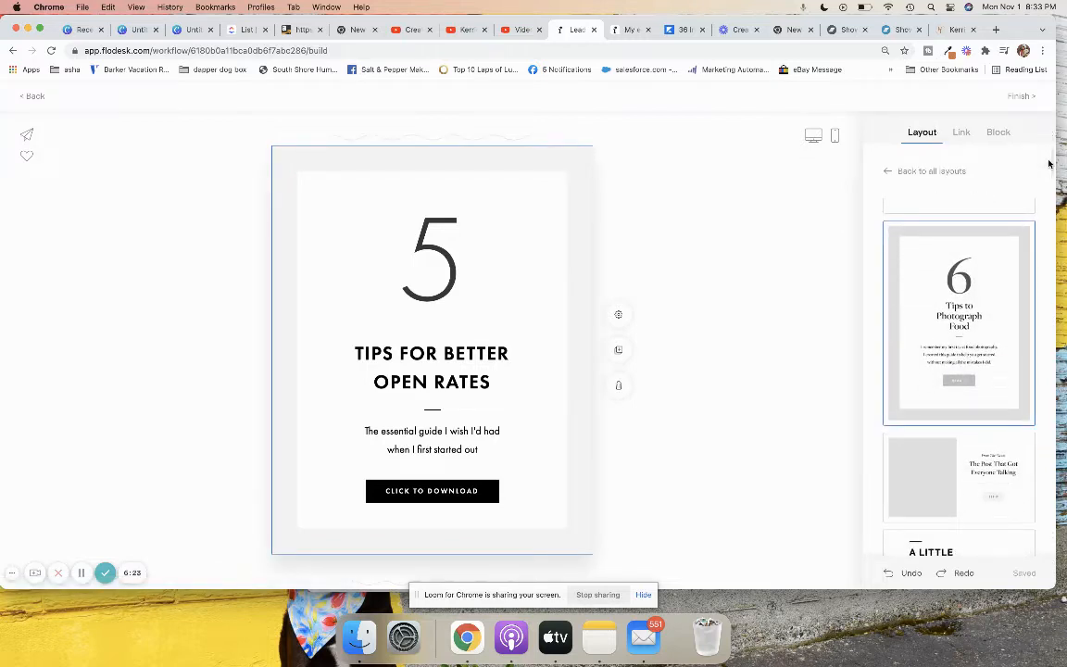
pyautogui.moveTo(1053, 164); pyautogui.dragTo(1059, 90)
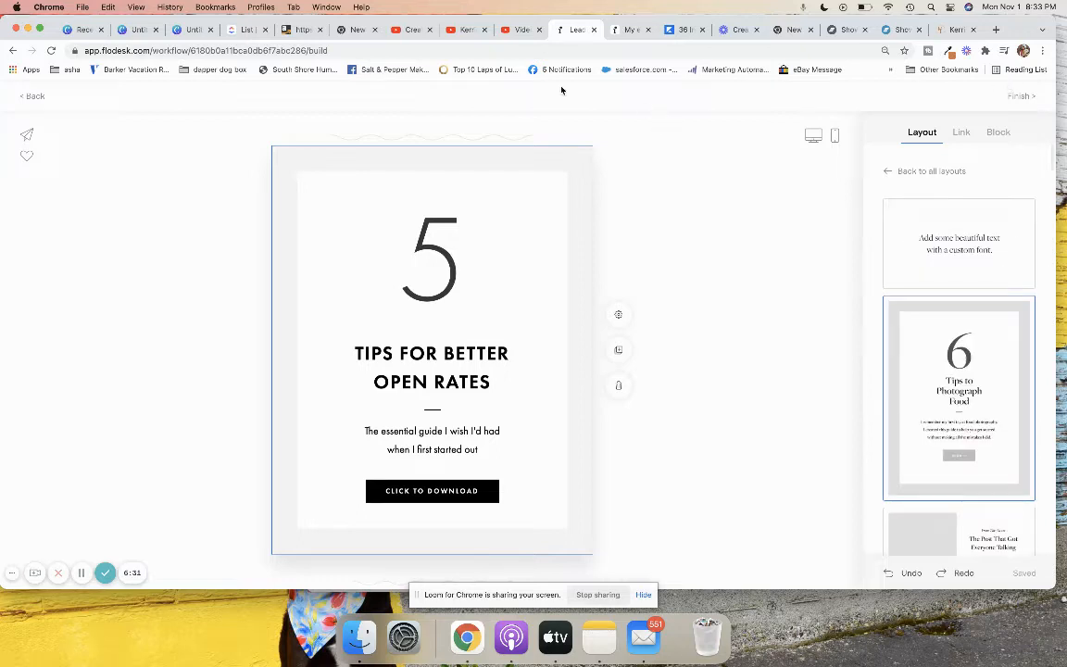
# Leave the Lead Magnet Delivery workflow, start a new workflow and browse the available workflow templates.
pyautogui.click(31, 97)
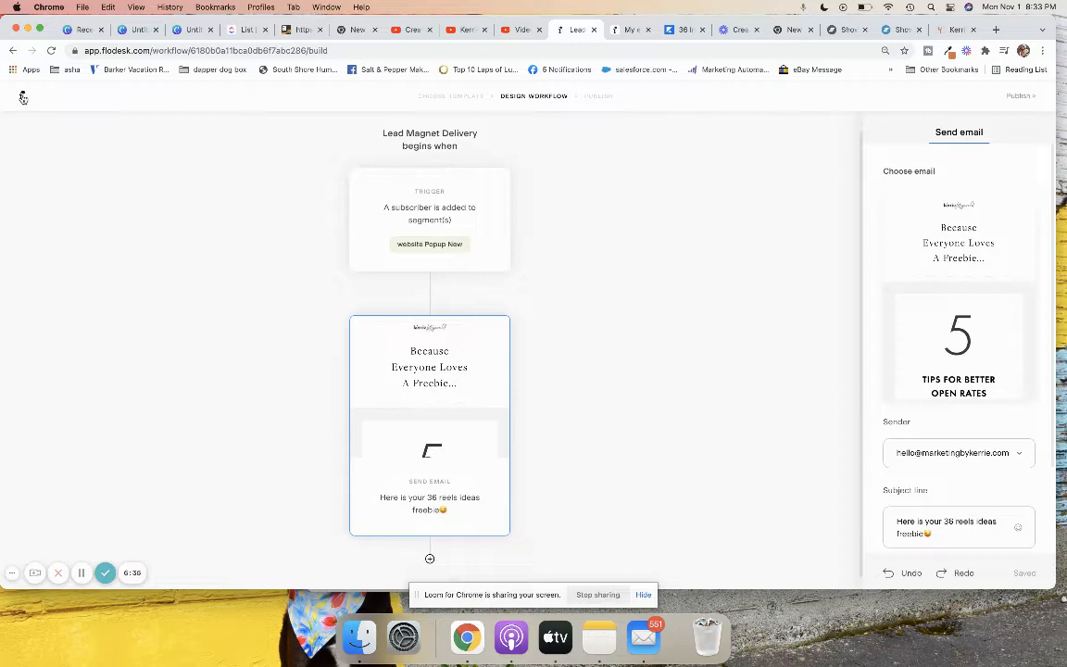
pyautogui.click(23, 97)
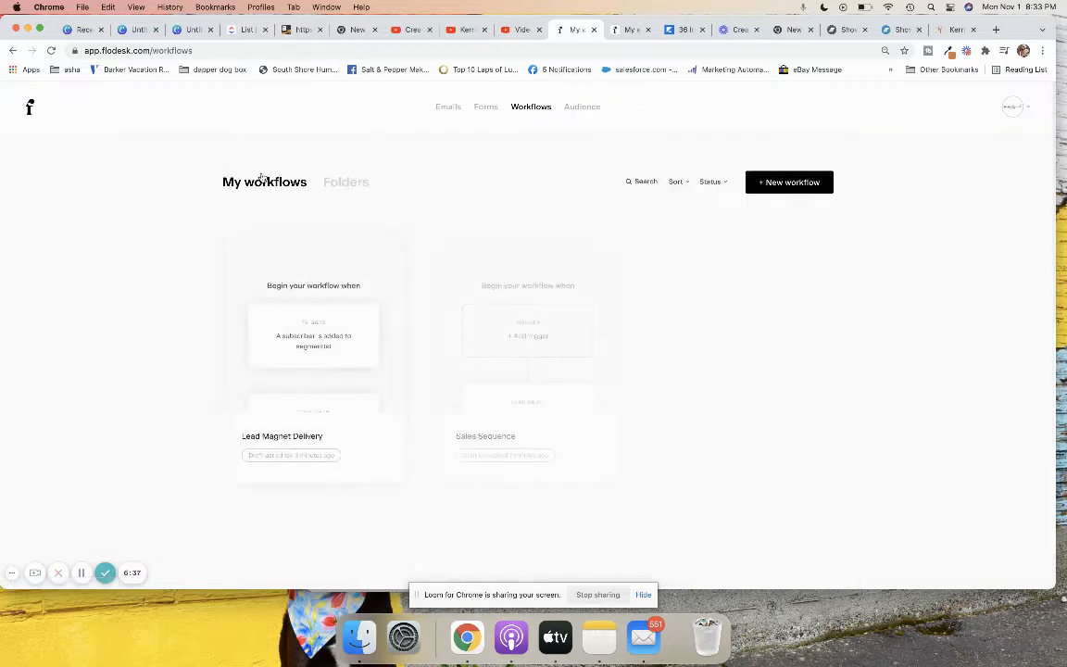
pyautogui.click(792, 183)
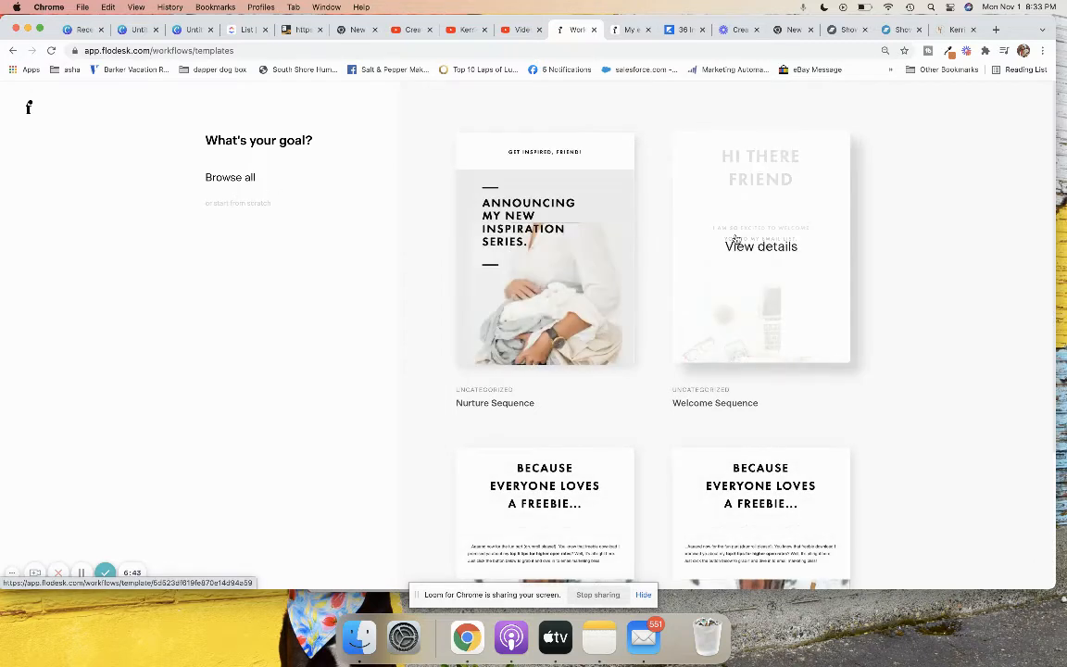
pyautogui.scroll(-1, 1053, 185)
pyautogui.scroll(-5, 1046, 222)
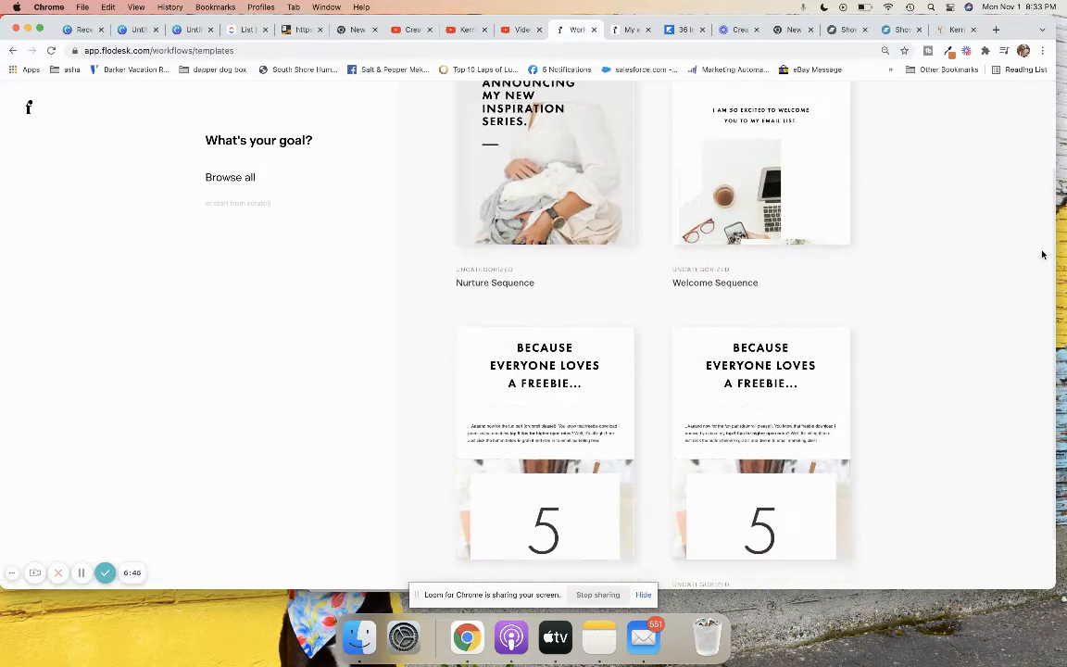
pyautogui.scroll(5, 1041, 408)
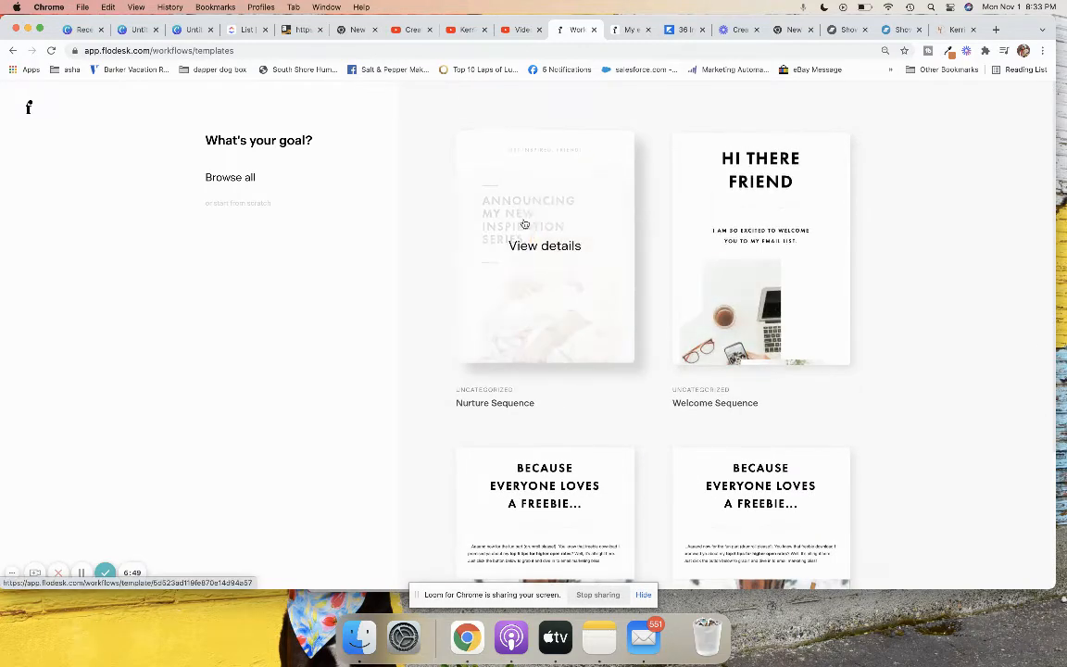
# Preview the Nurture Sequence template and start customizing it as a workflow.
pyautogui.click(545, 262)
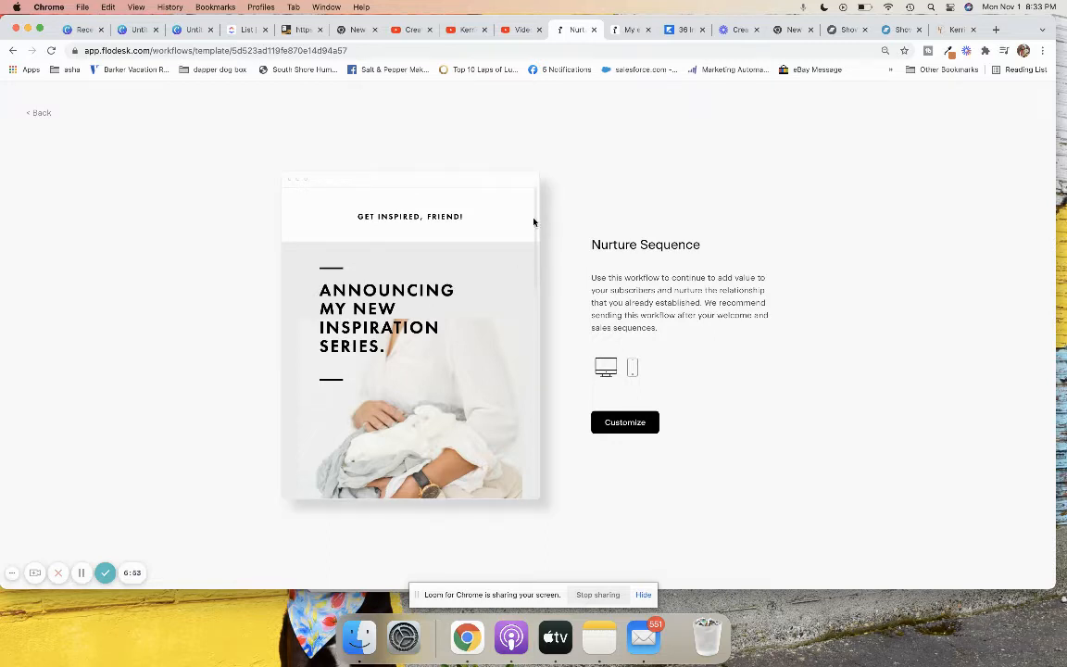
pyautogui.moveTo(533, 209); pyautogui.dragTo(536, 428)
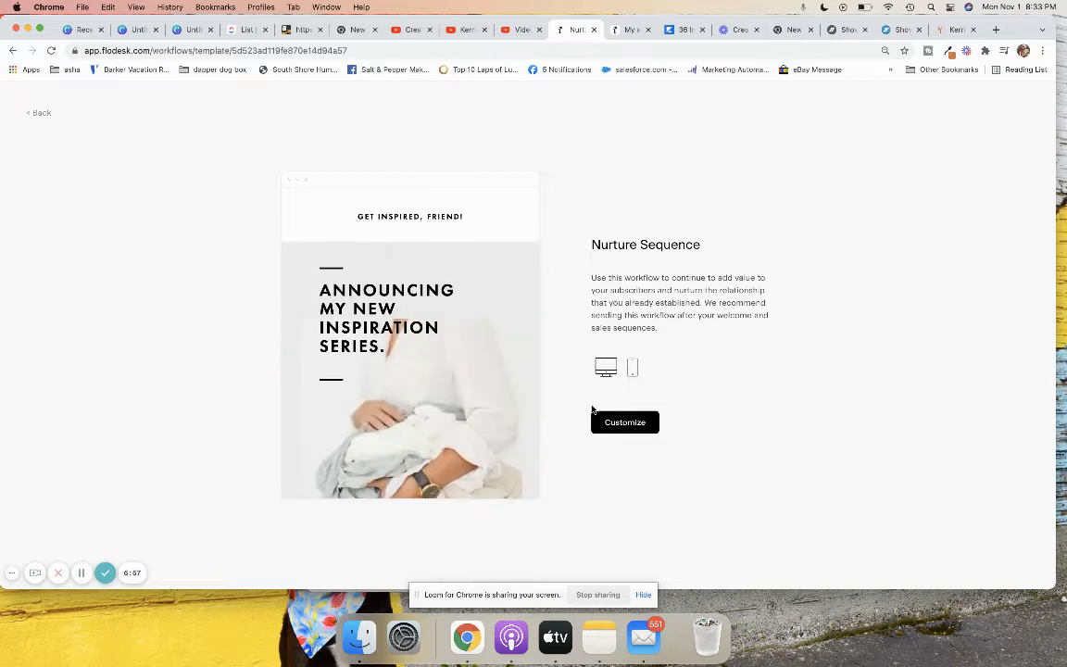
pyautogui.click(618, 422)
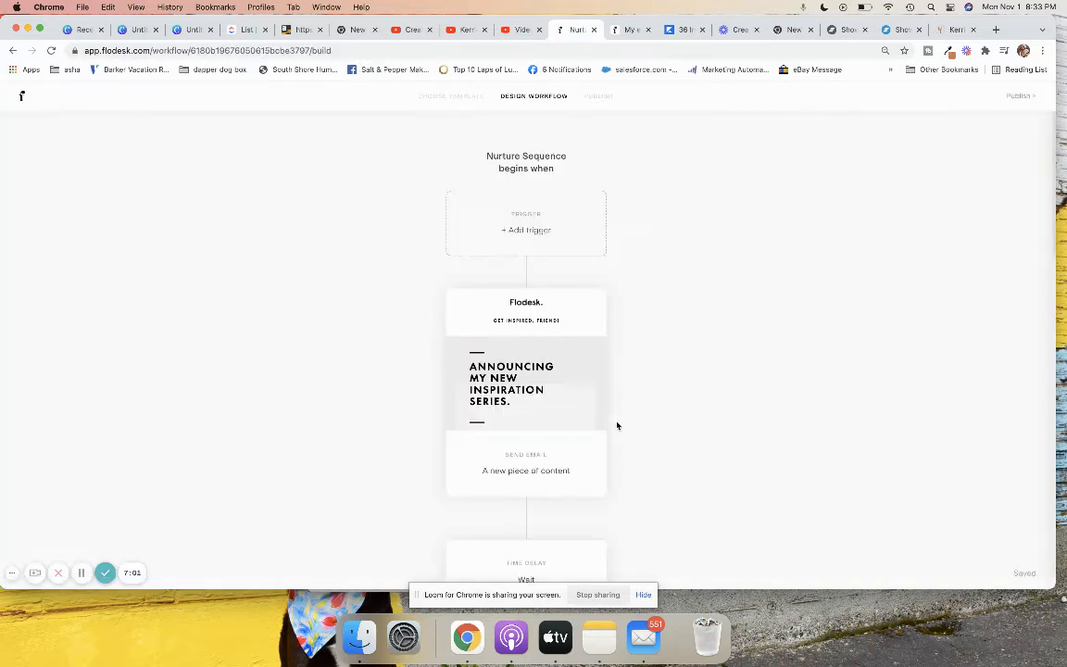
# Set the Nurture Sequence trigger to a subscriber being added to the "website Popup New" segment.
pyautogui.click(522, 230)
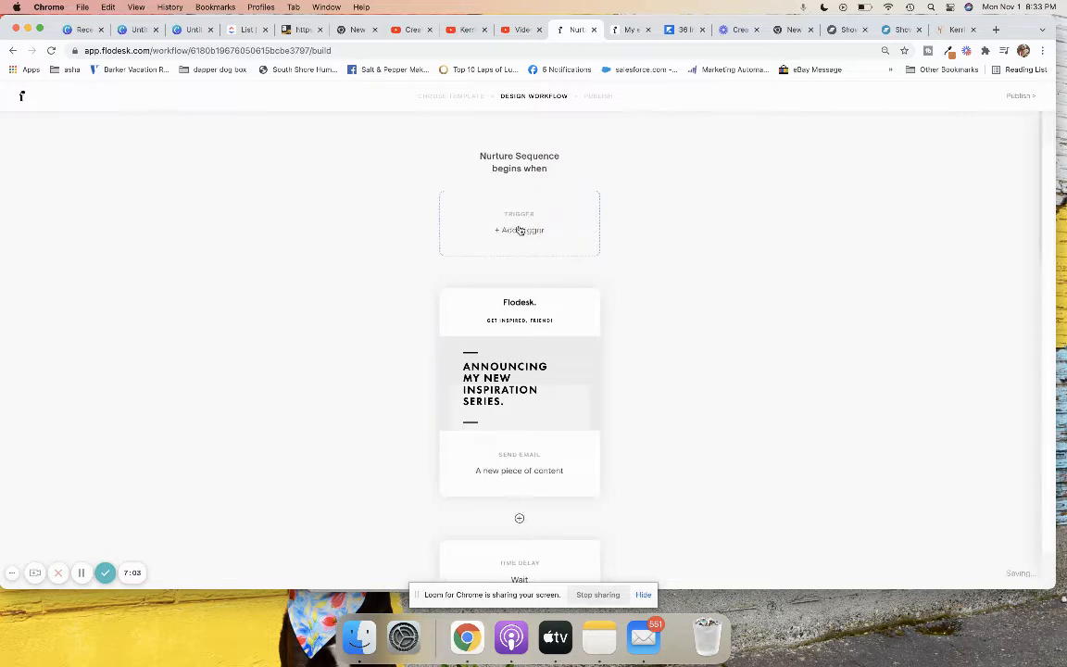
pyautogui.click(901, 300)
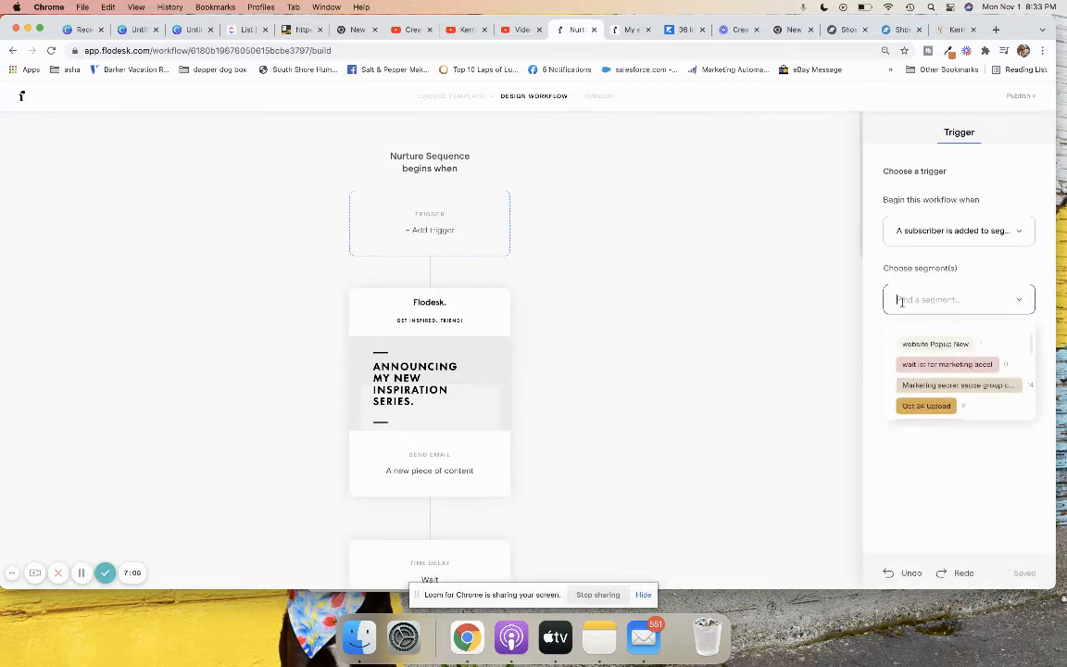
pyautogui.click(924, 347)
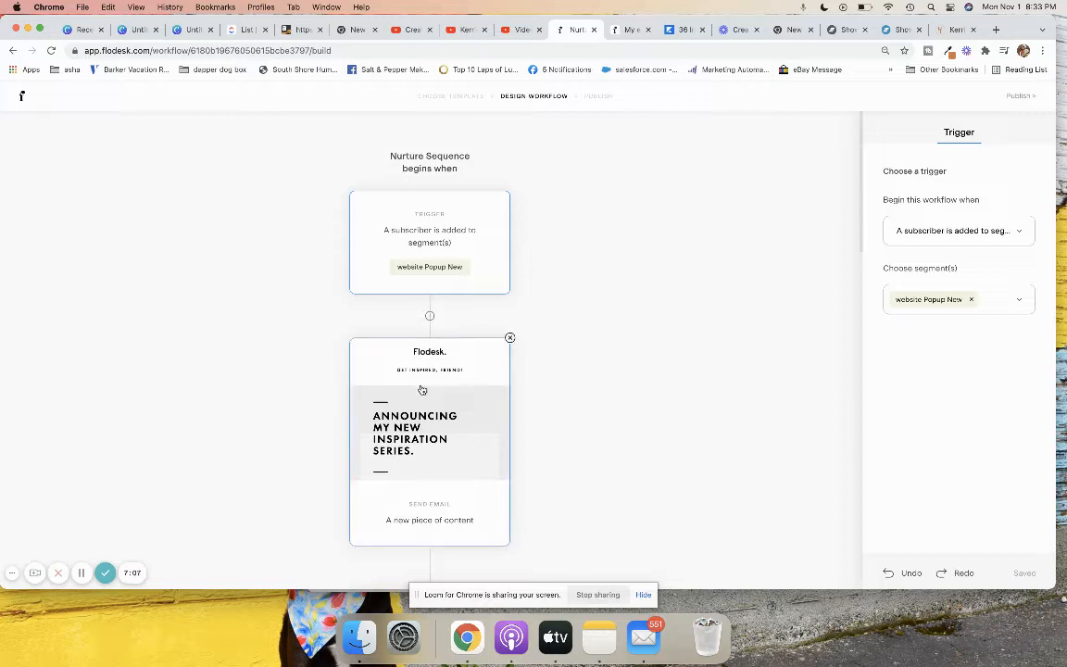
# Open the design of the workflow's first email, "A new piece of content", for editing and keep its legacy layouts.
pyautogui.click(387, 510)
pyautogui.moveTo(943, 359)
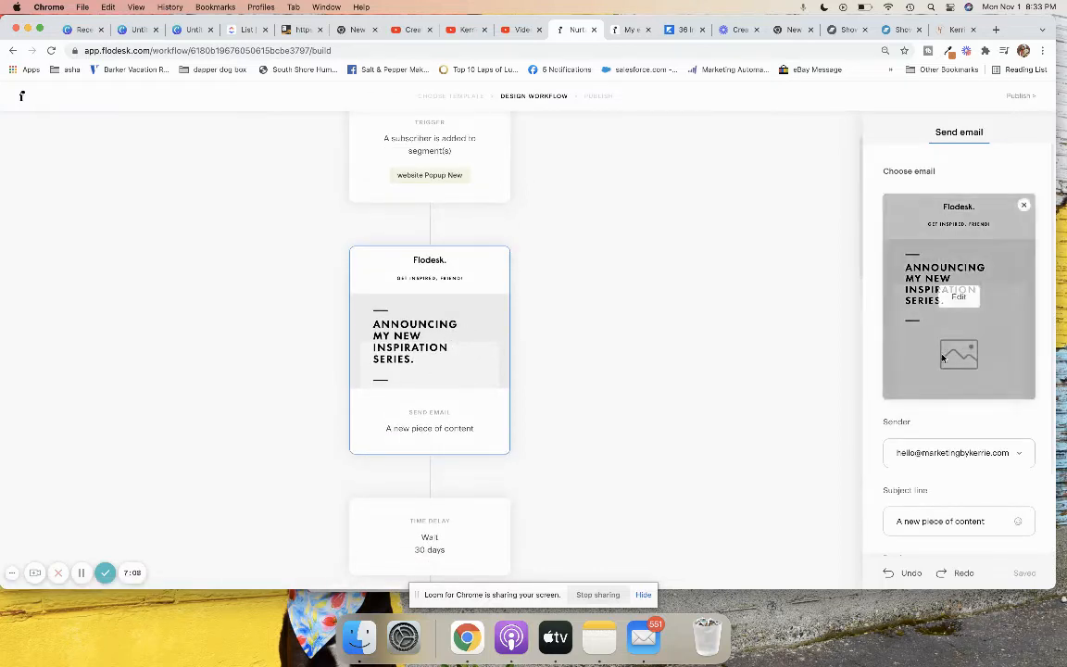
pyautogui.click(959, 297)
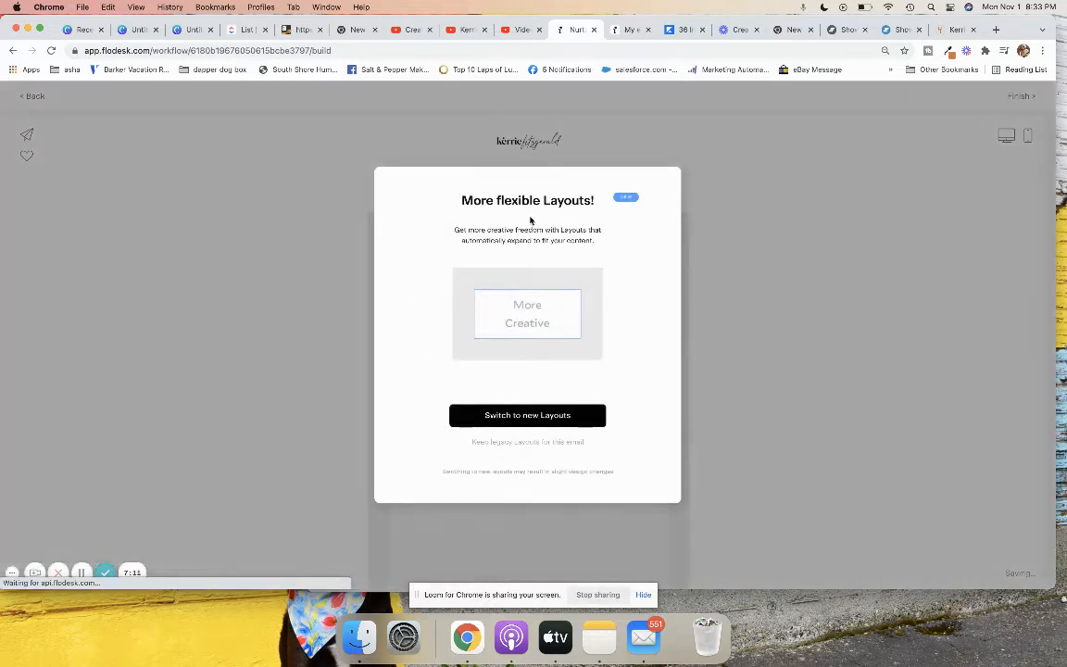
pyautogui.click(526, 443)
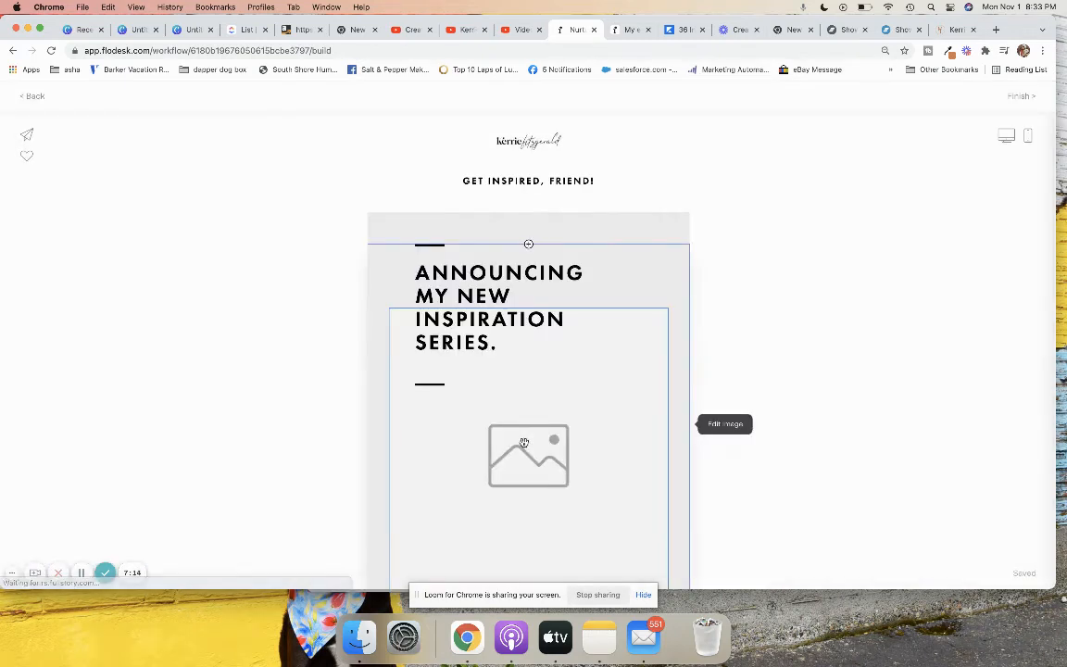
# Replace the greeting line under the logo with "so glad you're here".
pyautogui.click(568, 183)
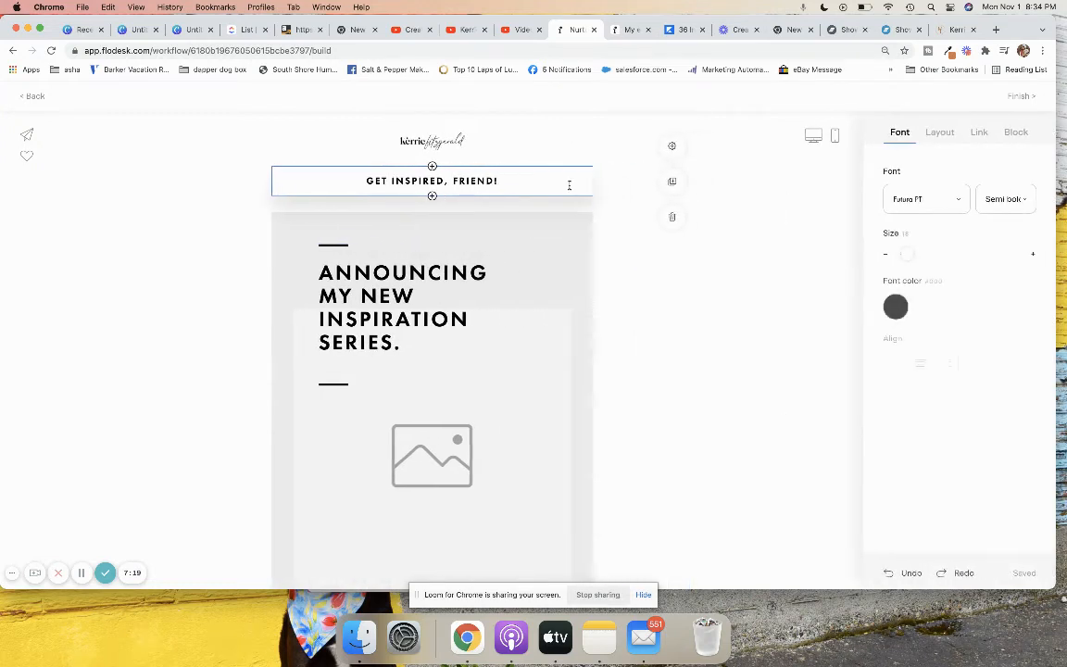
pyautogui.moveTo(512, 181); pyautogui.dragTo(293, 150)
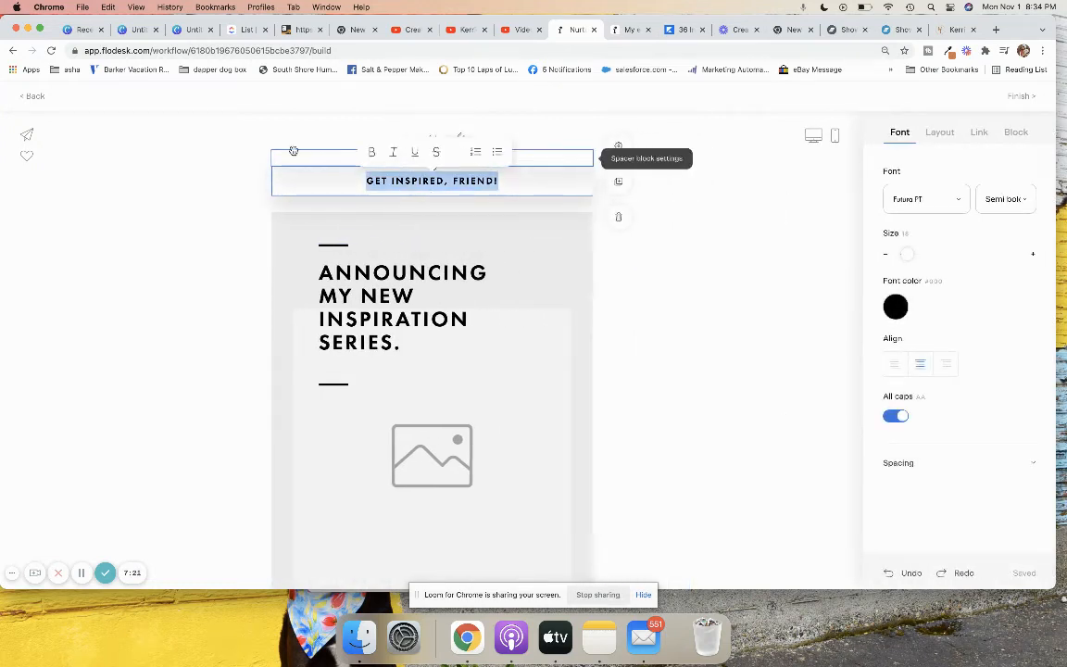
pyautogui.write('so glad ')
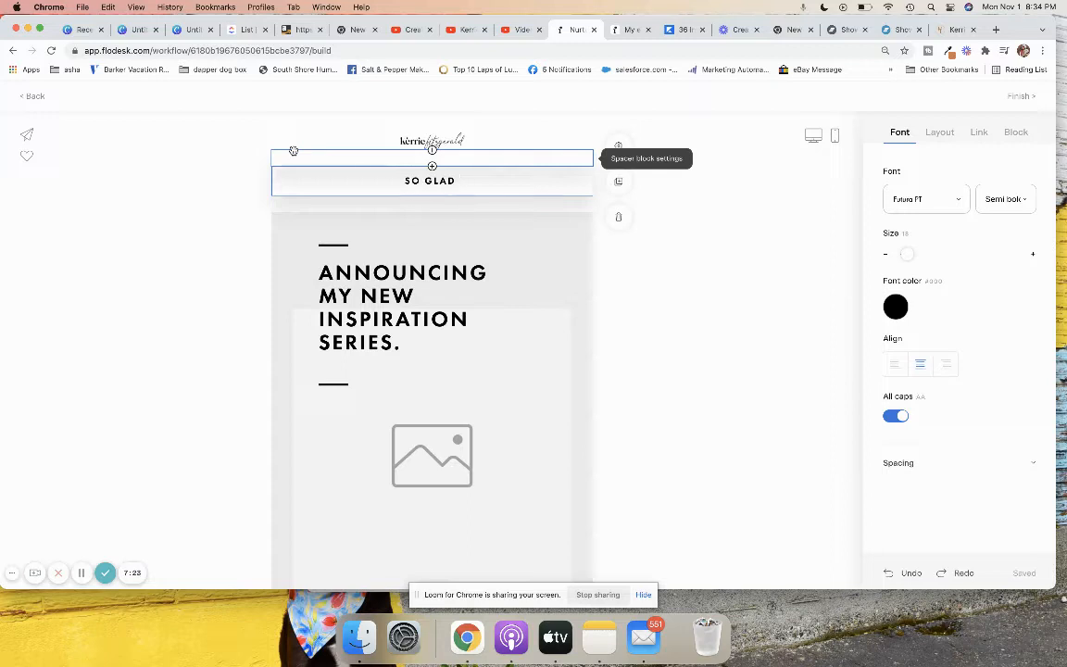
pyautogui.write("you're here")
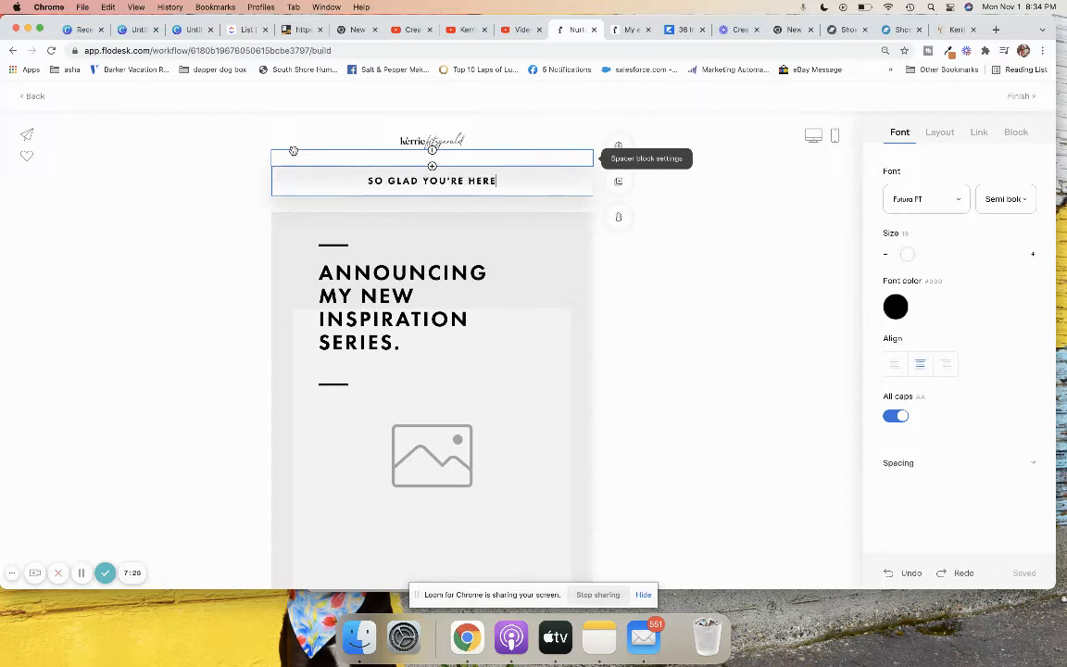
# Replace the email's main headline with "let's create instagram magic".
pyautogui.click(411, 347)
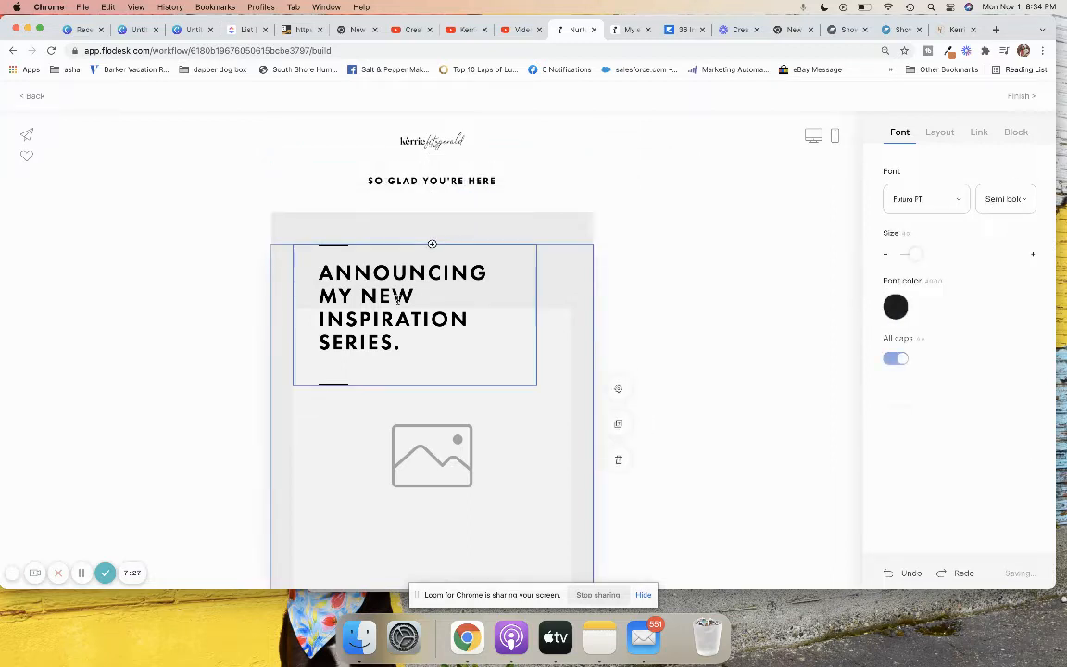
pyautogui.moveTo(412, 347); pyautogui.dragTo(286, 248)
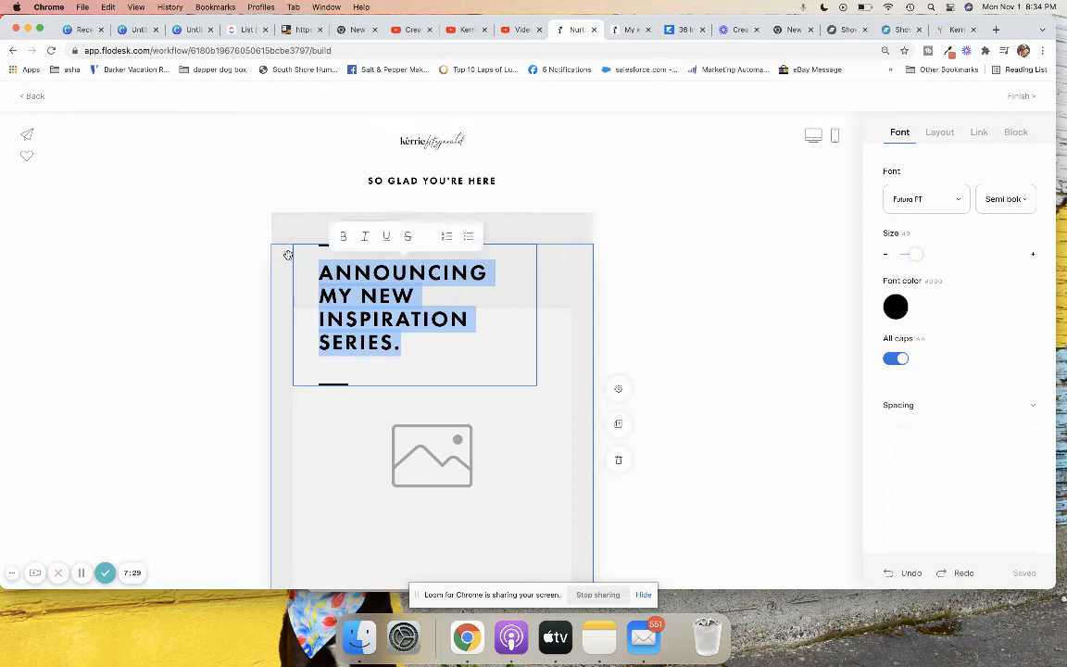
pyautogui.write("let's")
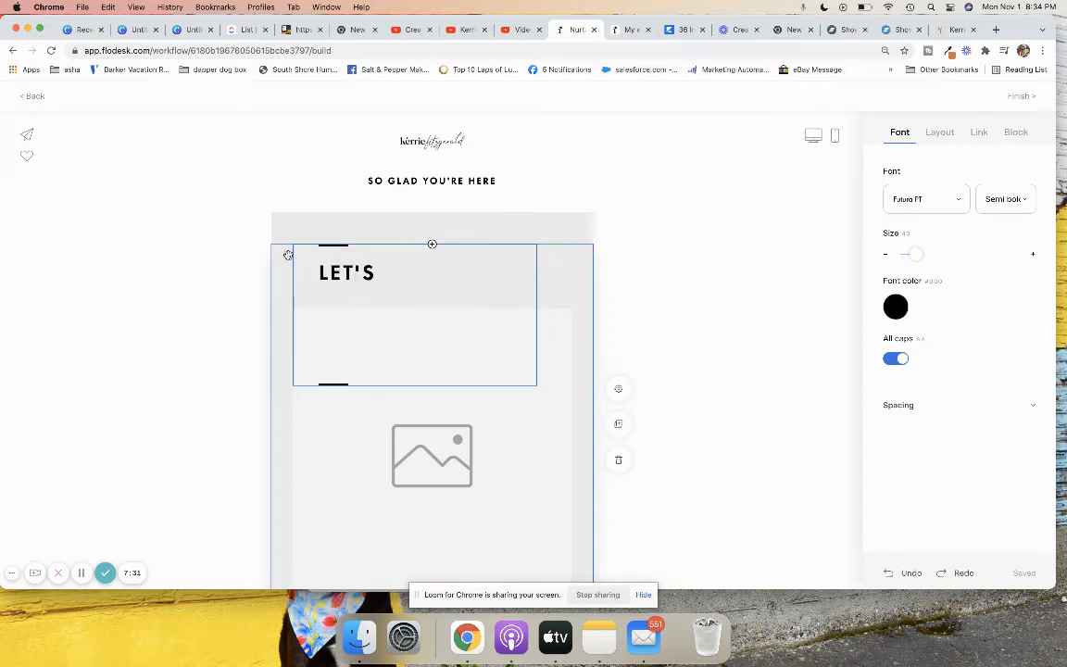
pyautogui.write(' create instagra')
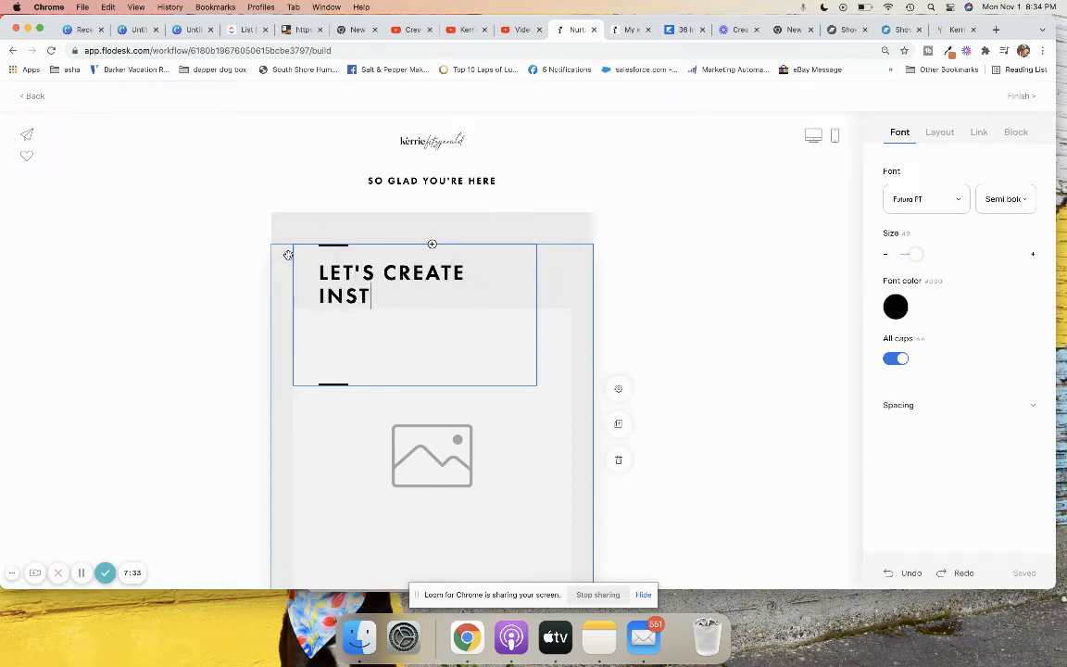
pyautogui.write('m magic')
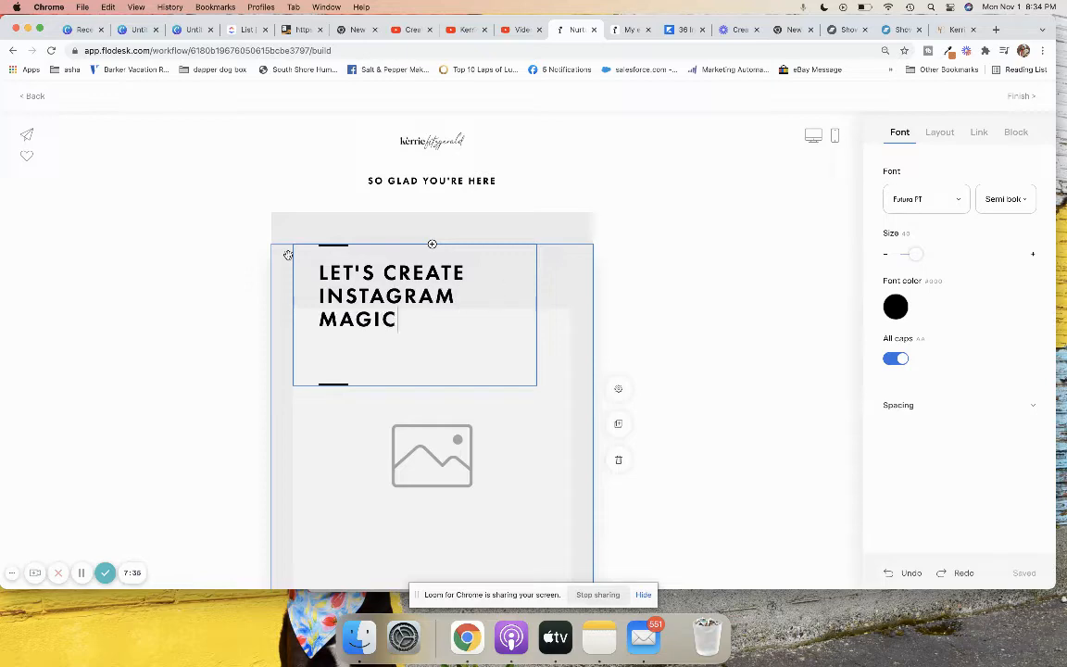
# Upload "Untitled design (7).png" from Downloads into the image placeholder behind the headline.
pyautogui.click(562, 405)
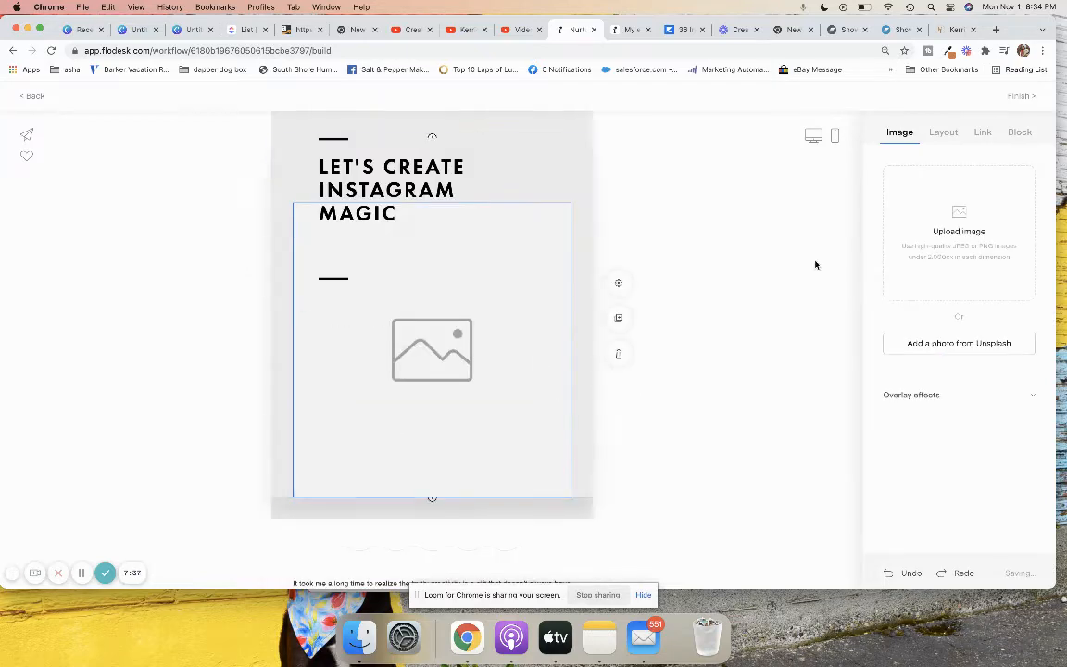
pyautogui.click(959, 215)
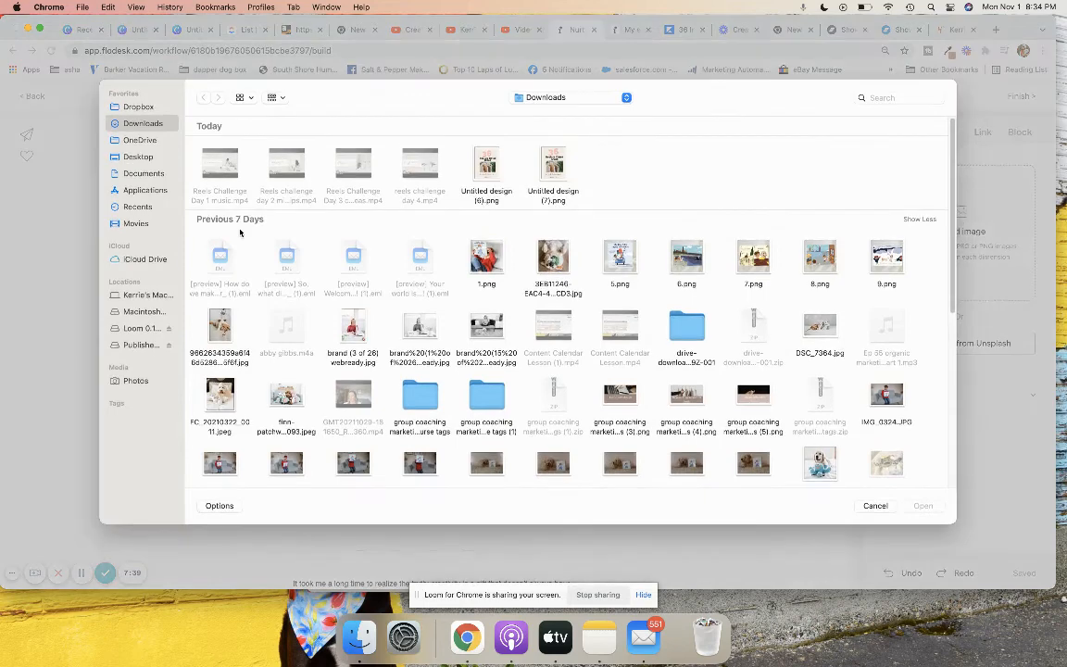
pyautogui.doubleClick(556, 163)
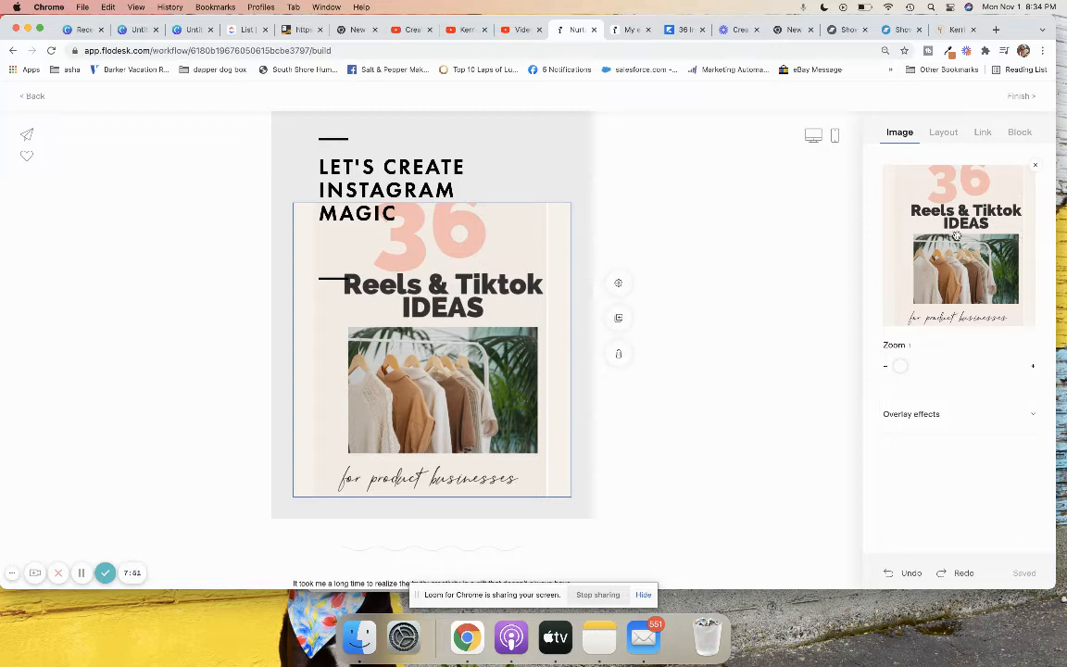
# Swap the image behind the headline for "Untitled design (6).png" from Downloads.
pyautogui.click(1038, 169)
pyautogui.click(956, 230)
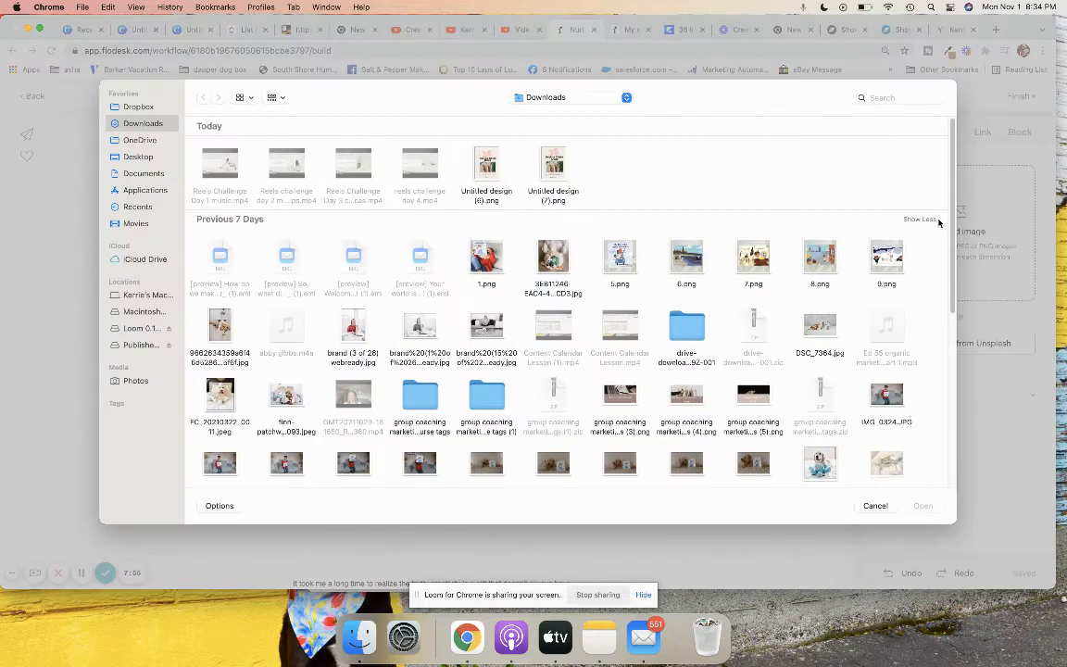
pyautogui.doubleClick(486, 166)
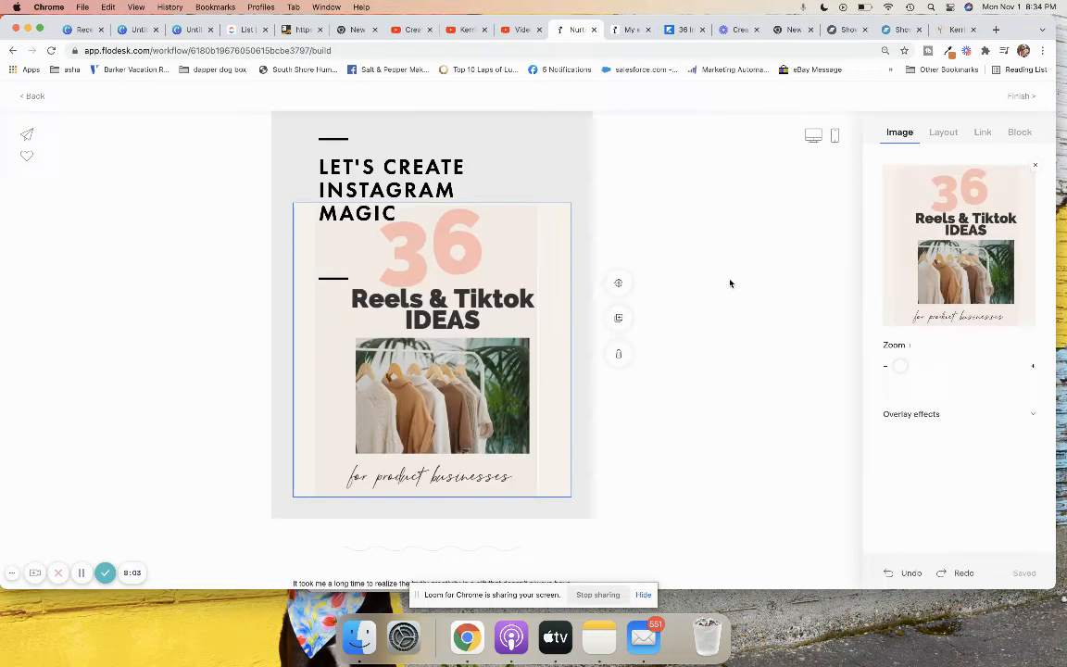
pyautogui.click(669, 189)
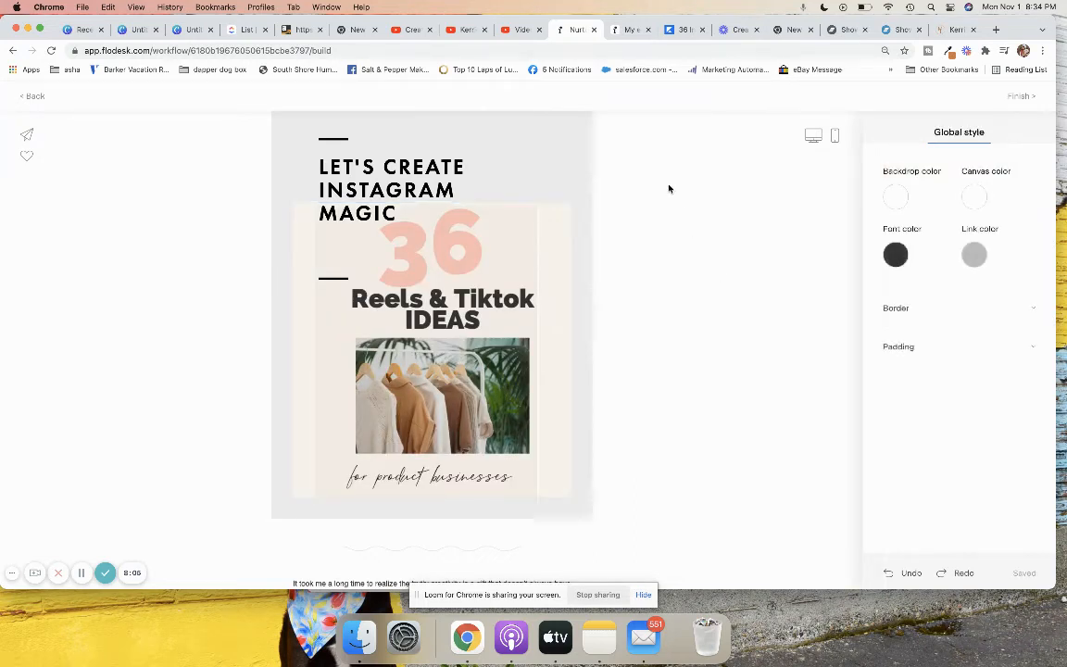
# Reduce the font size of the "Let's create Instagram magic" headline to 29.
pyautogui.scroll(3, 668, 189)
pyautogui.scroll(-5, 668, 188)
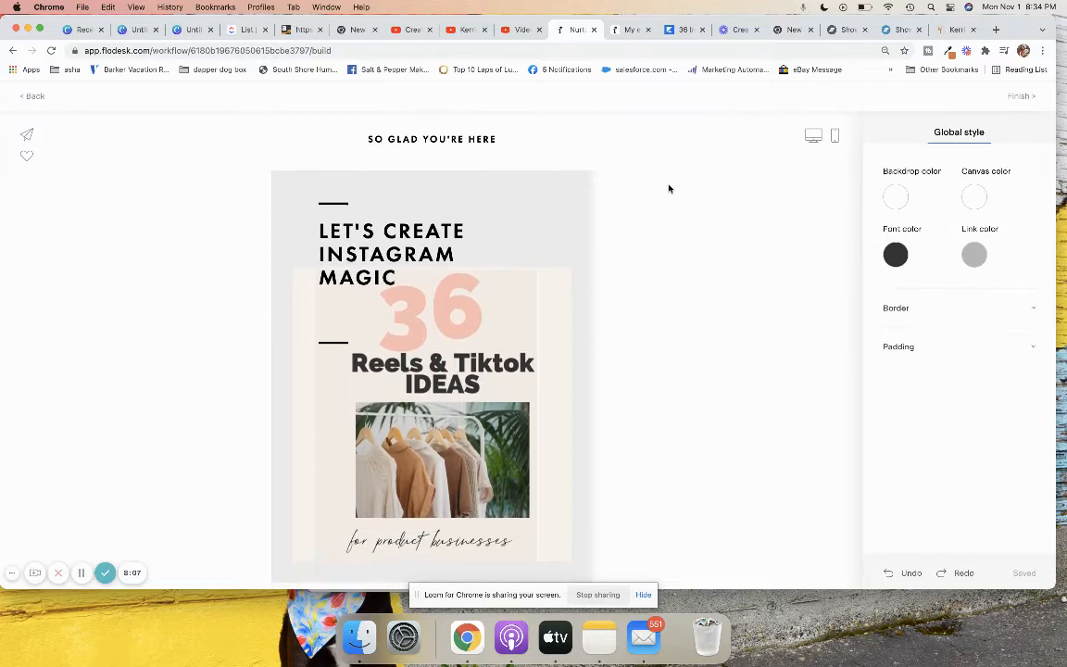
pyautogui.scroll(5, 669, 189)
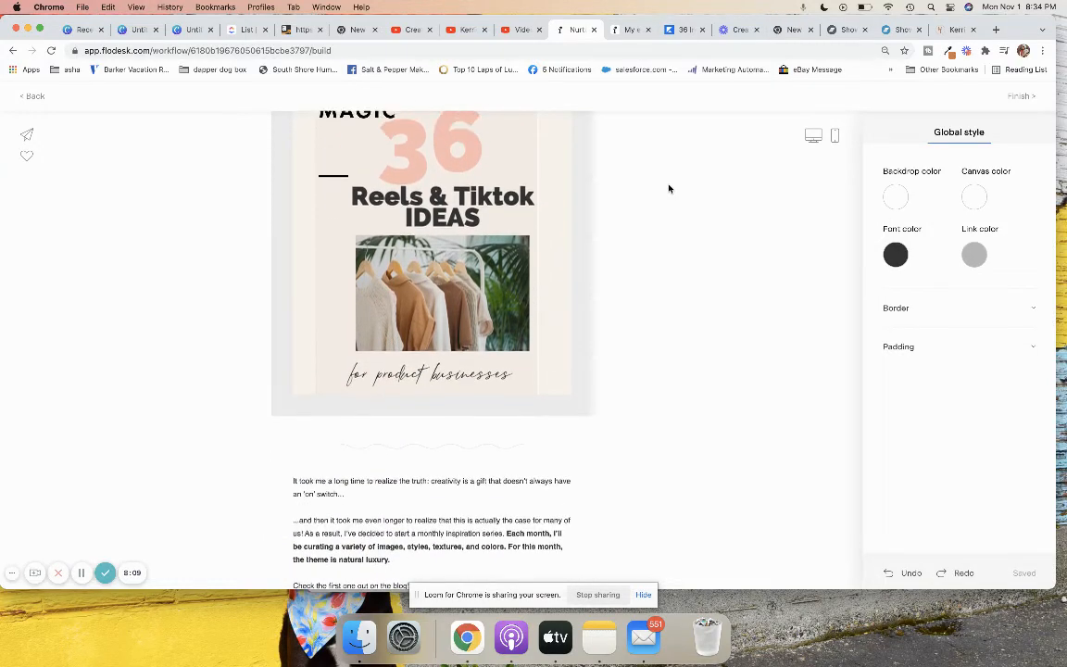
pyautogui.scroll(-2, 669, 188)
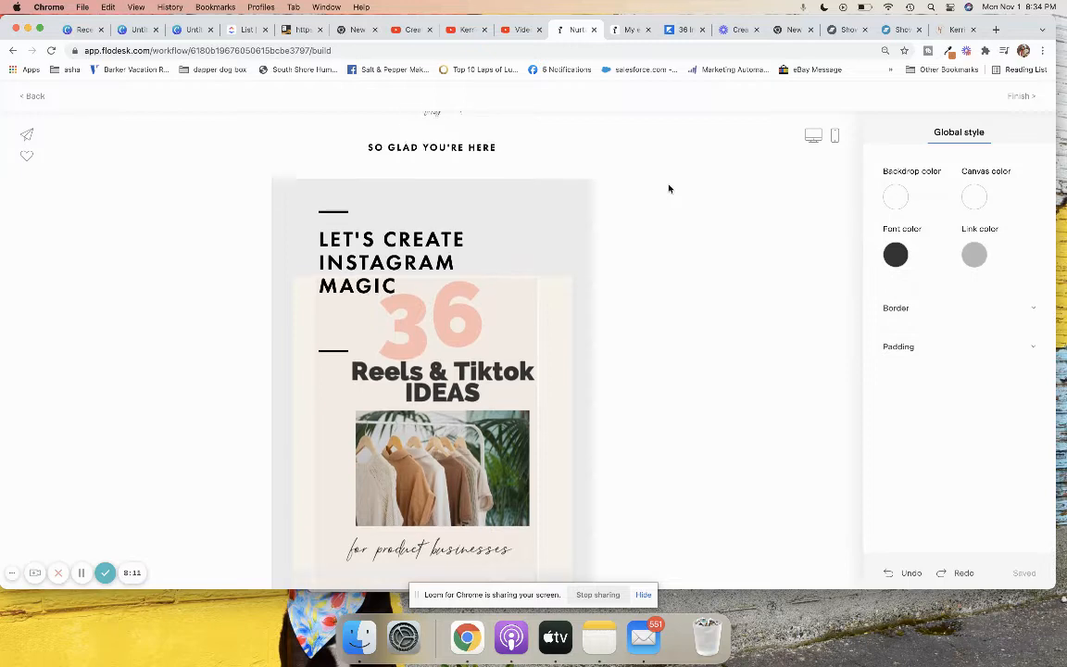
pyautogui.click(389, 205)
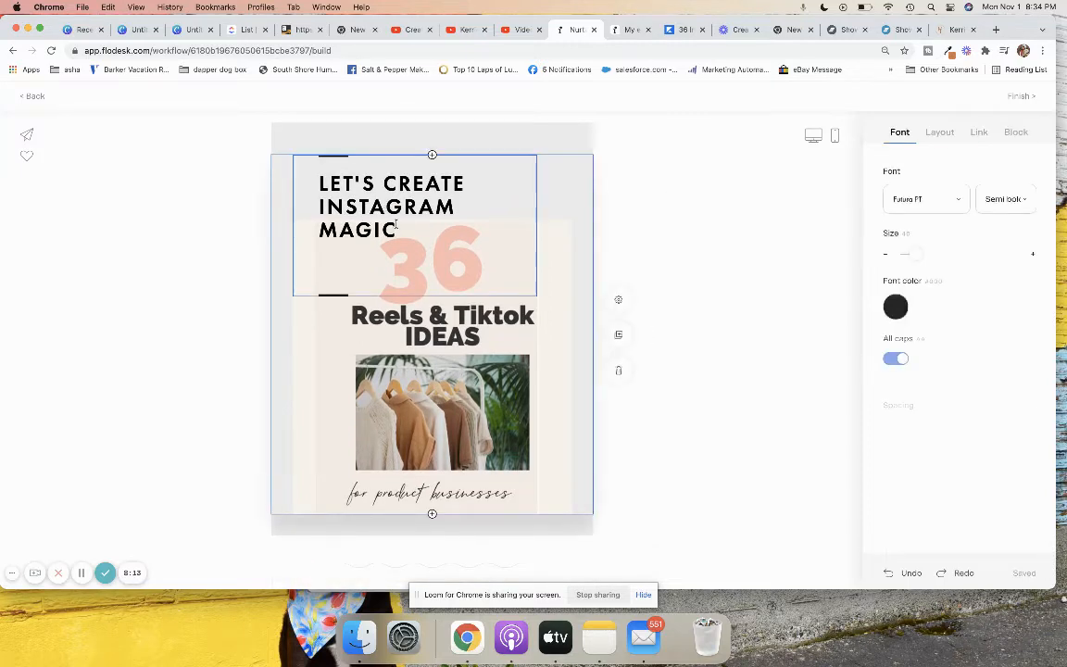
pyautogui.moveTo(398, 231); pyautogui.dragTo(318, 182)
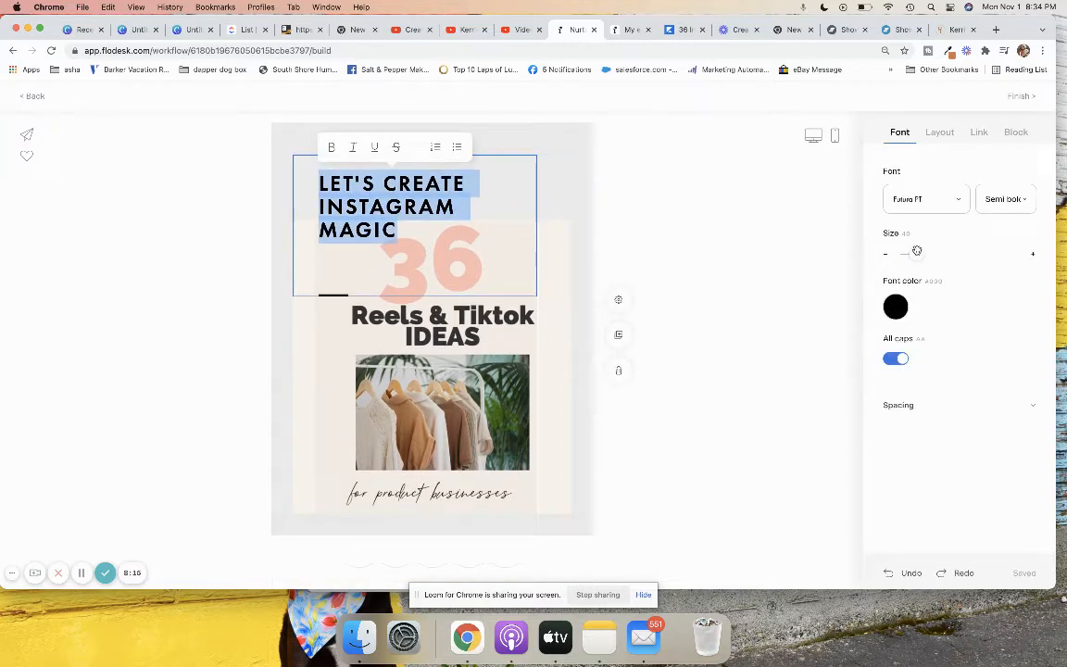
pyautogui.moveTo(916, 248); pyautogui.dragTo(913, 251)
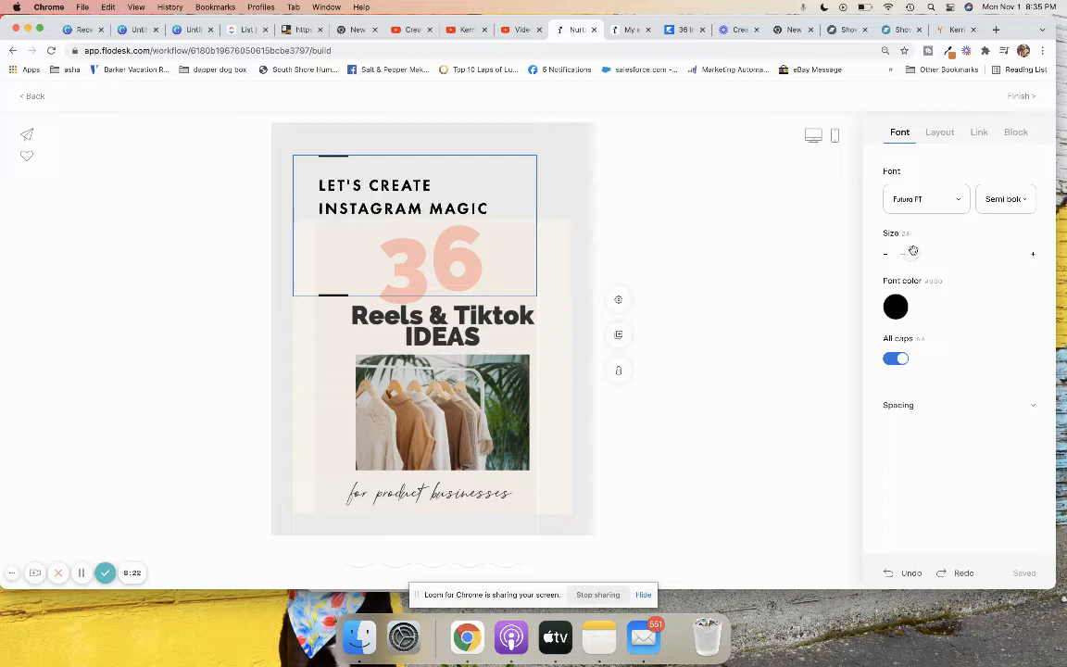
pyautogui.click(731, 212)
# Remove the "36 Reels & Tiktok Ideas" image from the block behind the headline.
pyautogui.scroll(2, 730, 212)
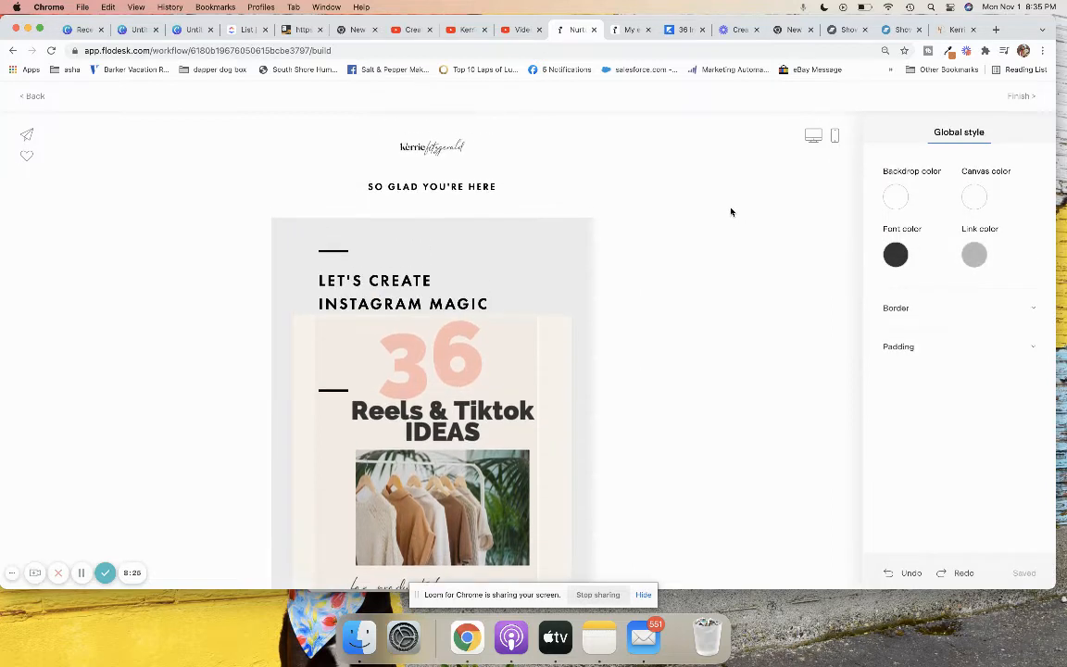
pyautogui.scroll(-3, 731, 212)
pyautogui.scroll(-3, 730, 212)
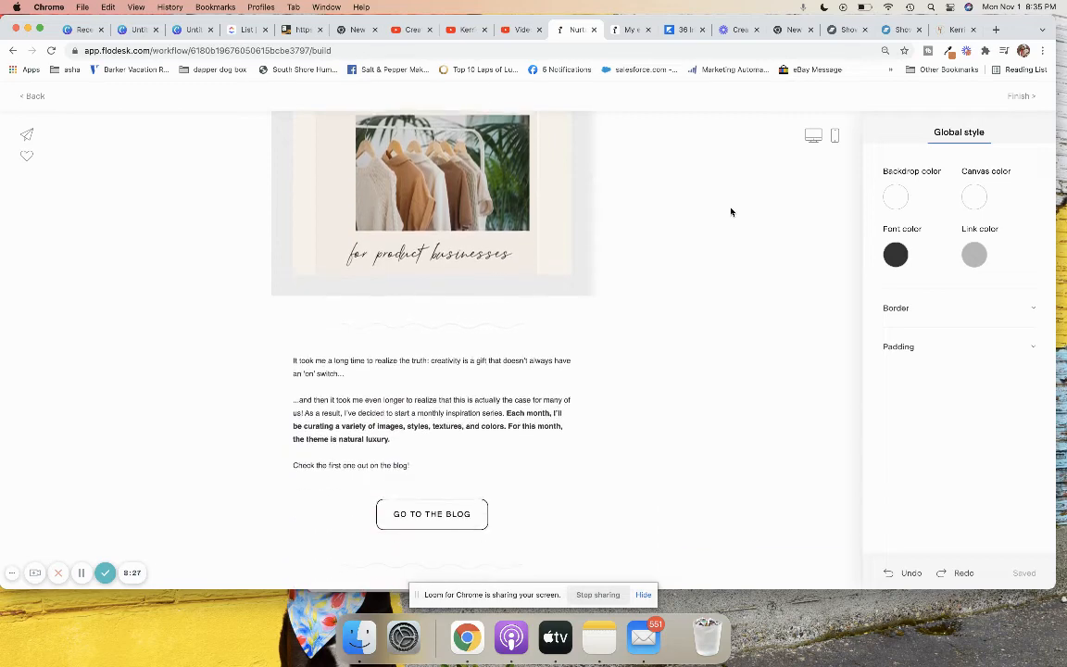
pyautogui.scroll(3, 731, 212)
pyautogui.scroll(3, 731, 212)
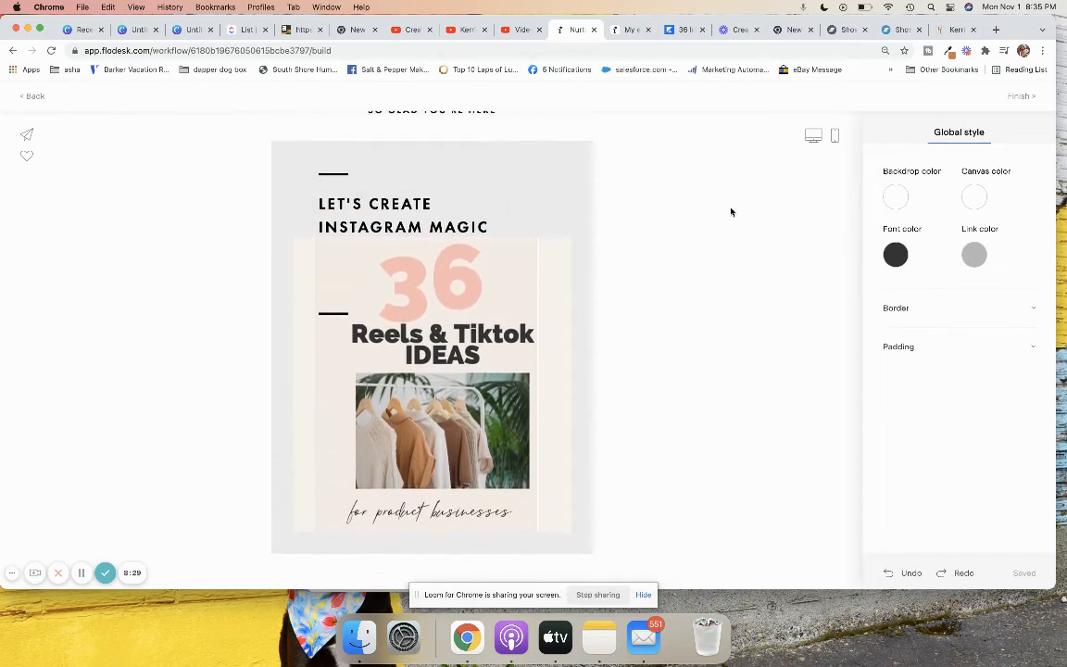
pyautogui.click(471, 308)
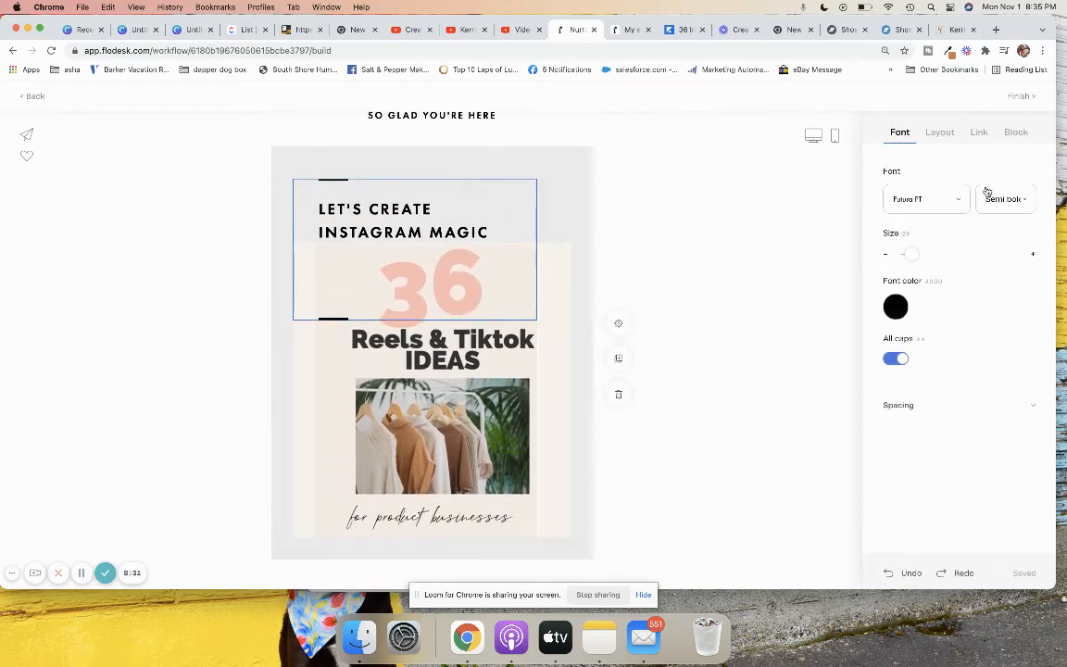
pyautogui.click(462, 367)
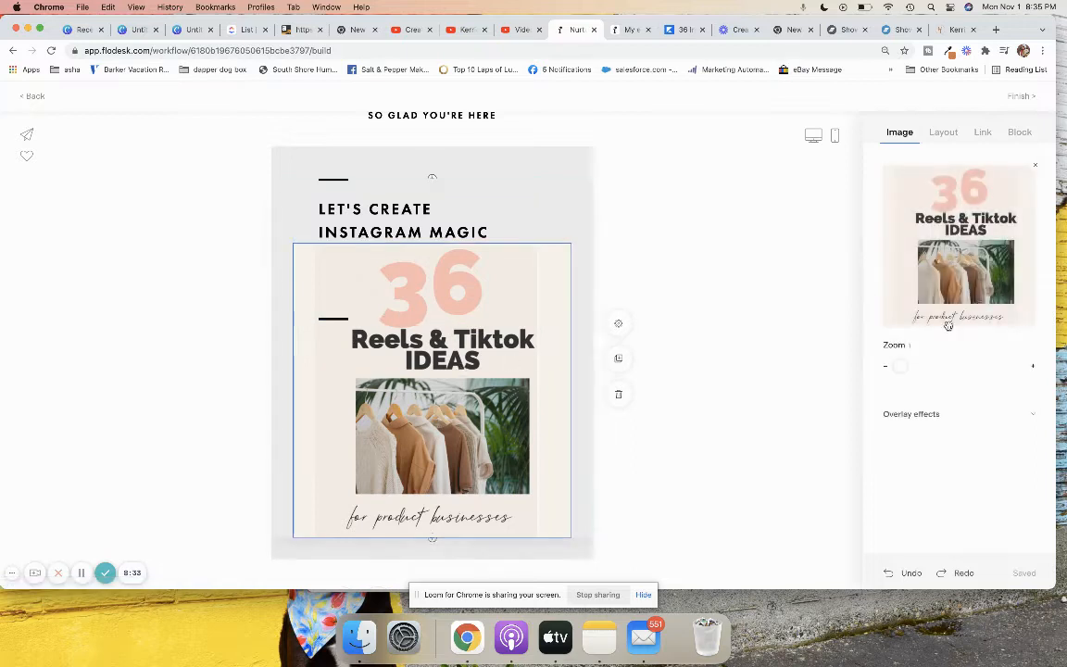
pyautogui.click(1034, 166)
# Search the Unsplash photos for "ecommerce", browse the results and leave without choosing a photo.
pyautogui.click(931, 345)
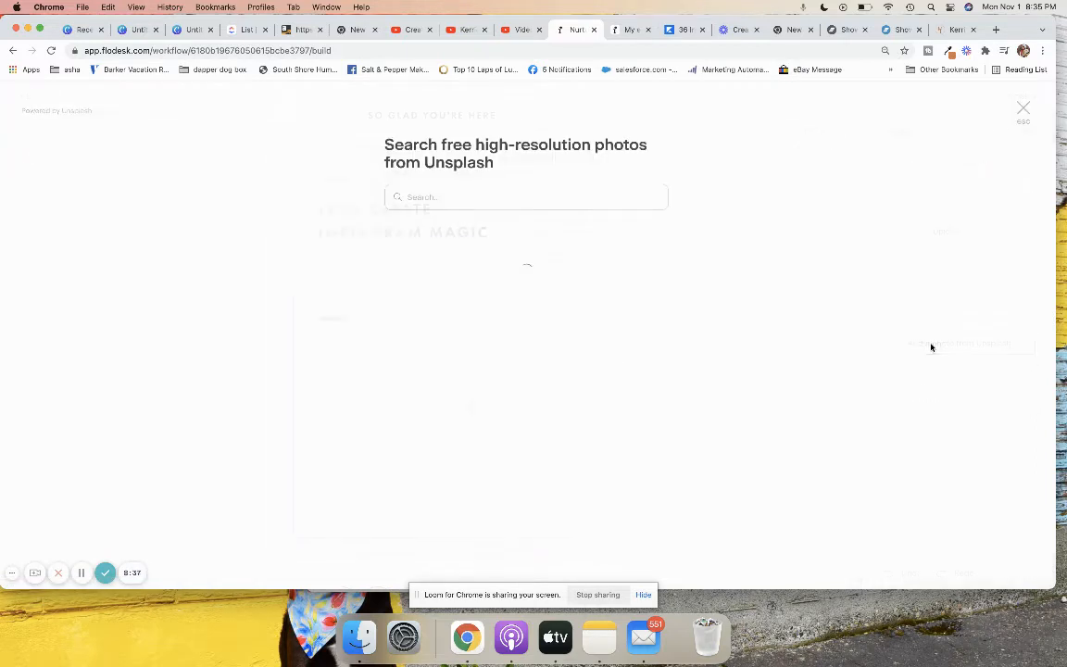
pyautogui.click(430, 198)
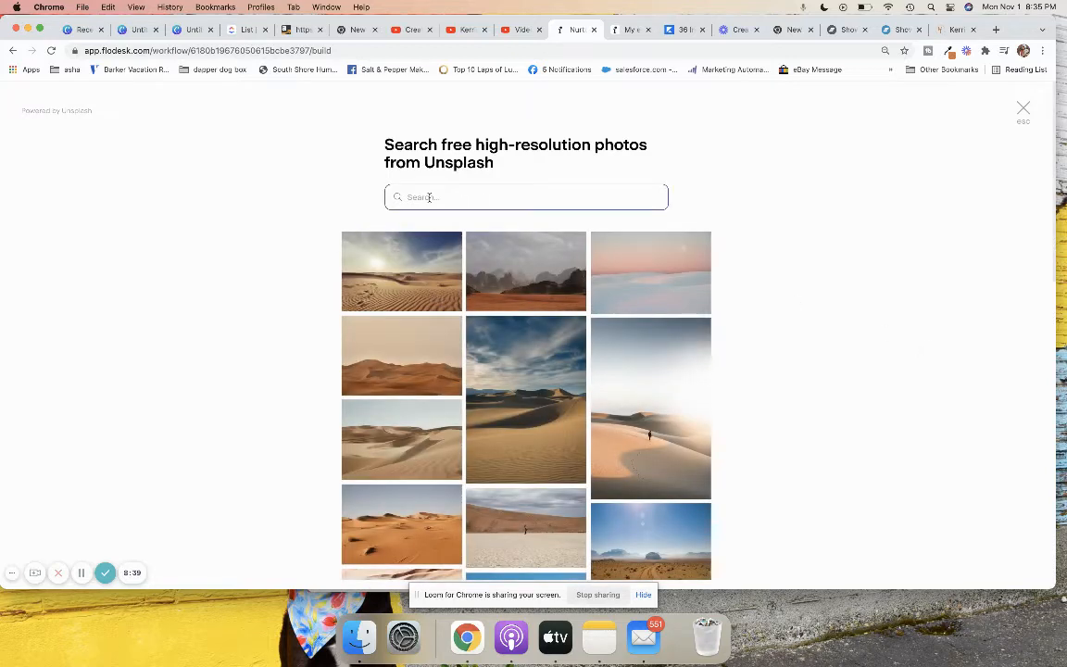
pyautogui.write('ecommerce')
pyautogui.press('Return')
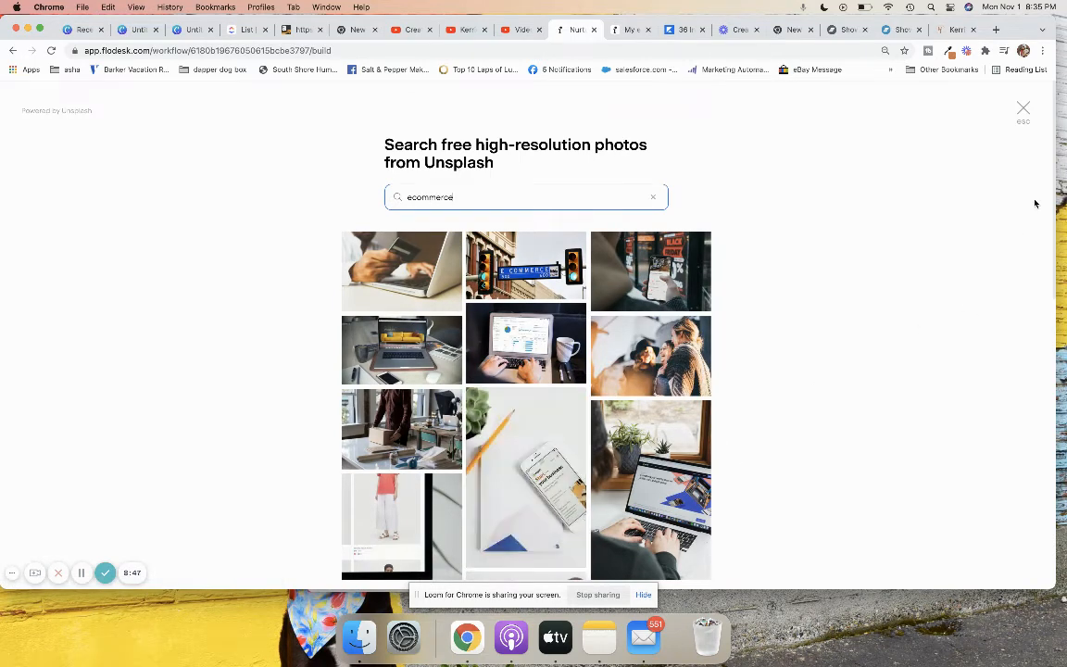
pyautogui.moveTo(1051, 155); pyautogui.dragTo(1058, 253)
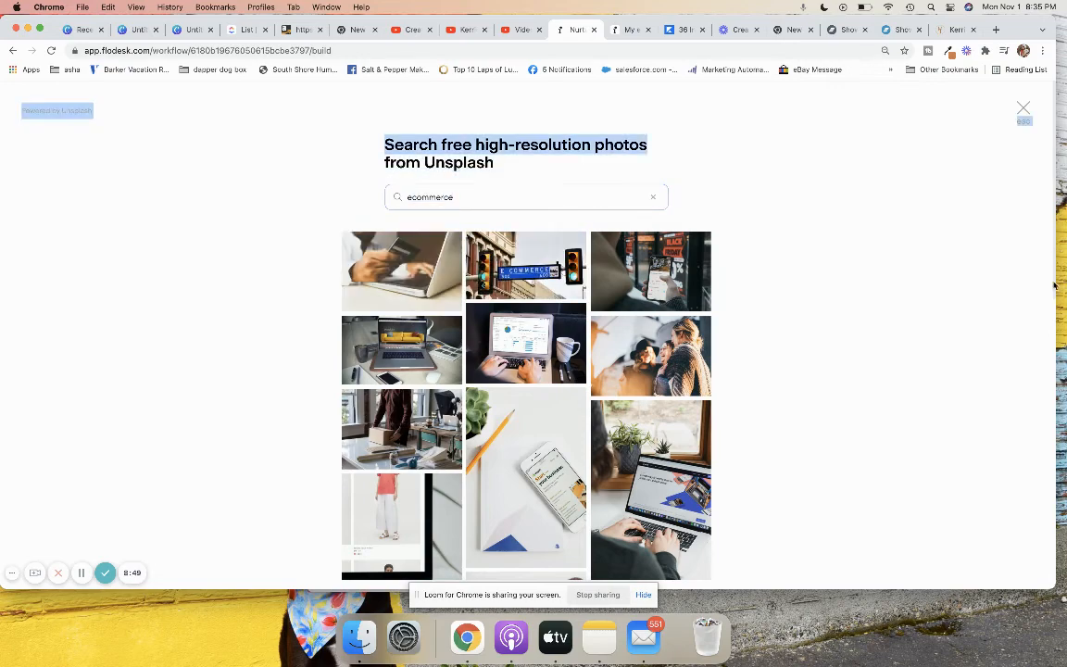
pyautogui.scroll(-10, 1054, 285)
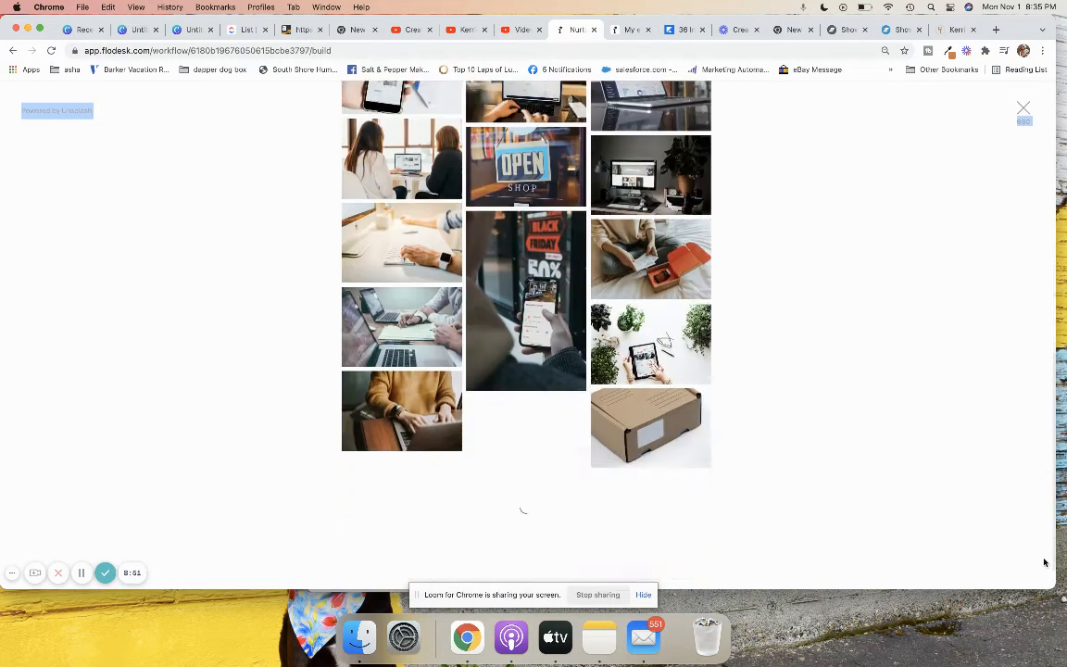
pyautogui.scroll(-3, 1044, 562)
pyautogui.scroll(-7, 1045, 593)
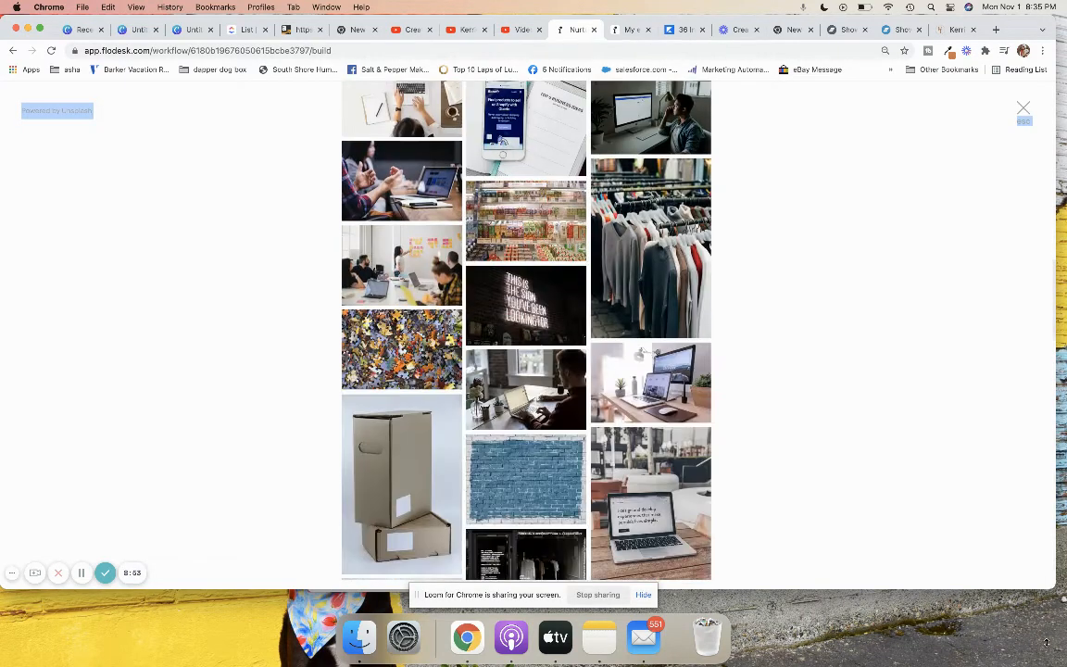
pyautogui.scroll(-3, 1045, 642)
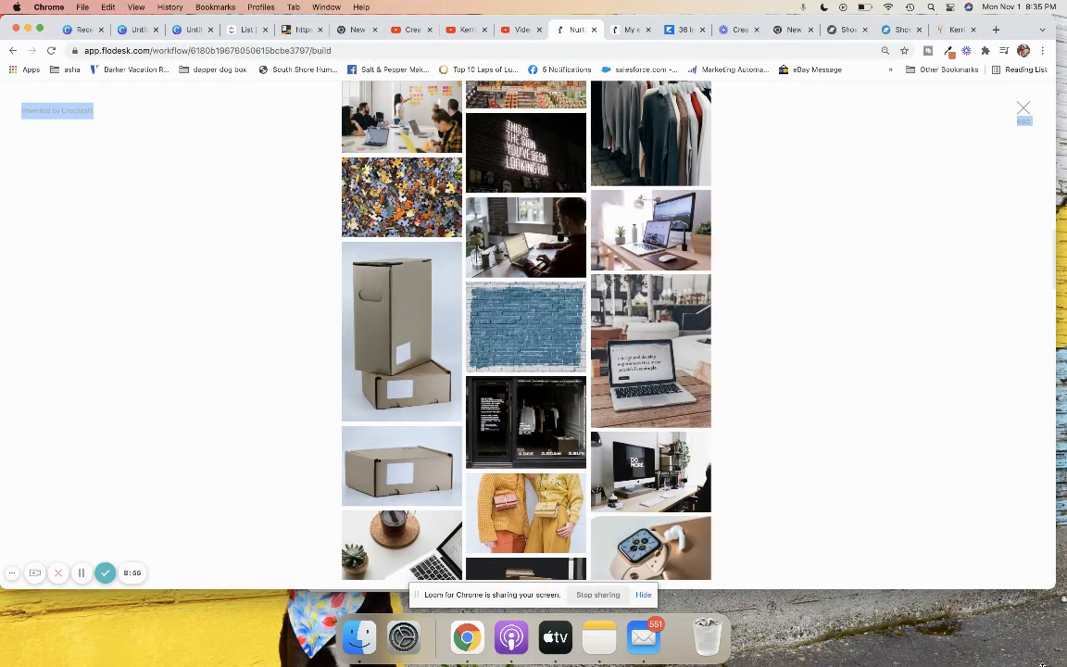
pyautogui.moveTo(1041, 664); pyautogui.dragTo(1053, 62)
pyautogui.click(1021, 109)
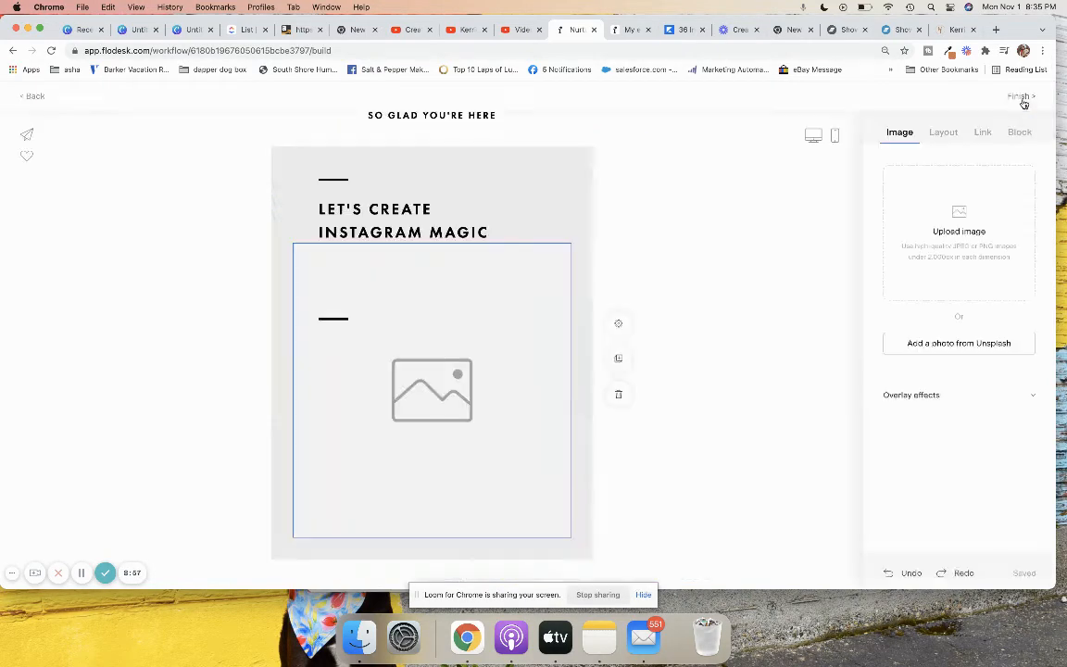
# Upload "brand (3 of 28) webready.jpg" from Downloads as the image behind the "Let's create Instagram magic" headline.
pyautogui.click(958, 214)
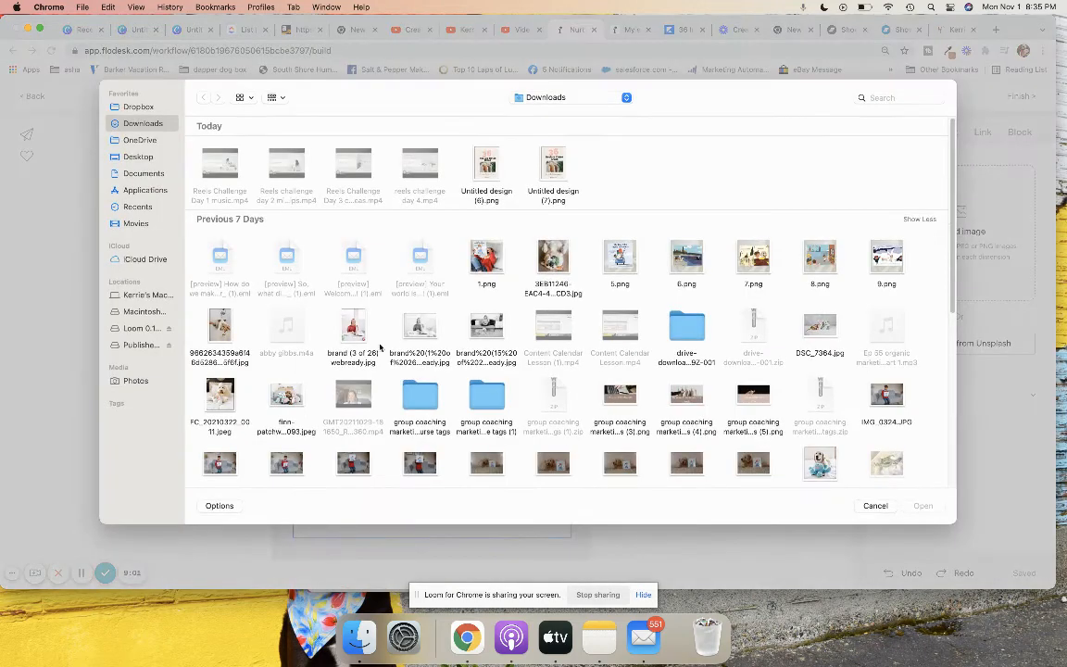
pyautogui.doubleClick(353, 327)
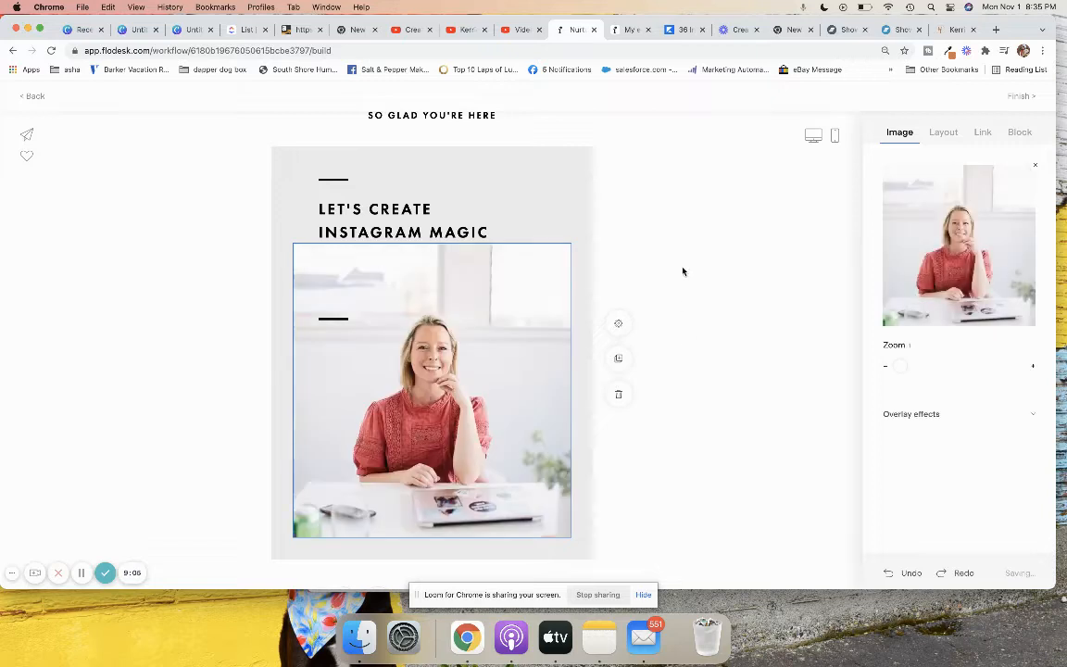
pyautogui.click(683, 271)
pyautogui.scroll(2, 683, 270)
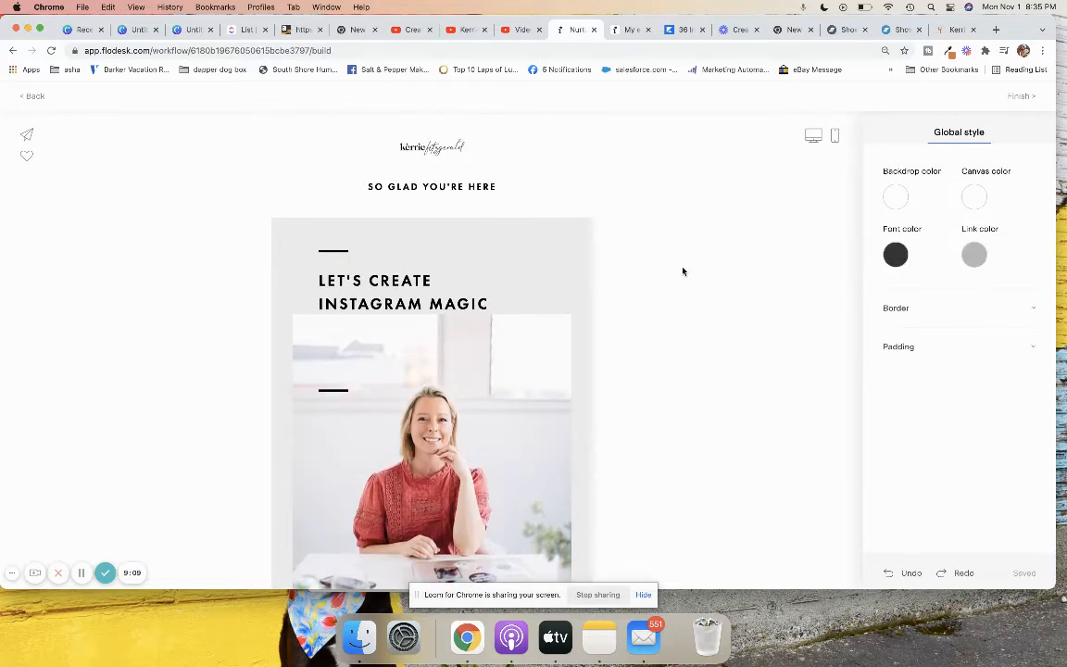
# Replace the body paragraphs below the image with "Cant wait to share our 36 instagram and tiktok content ideas with you today...".
pyautogui.scroll(-10, 682, 270)
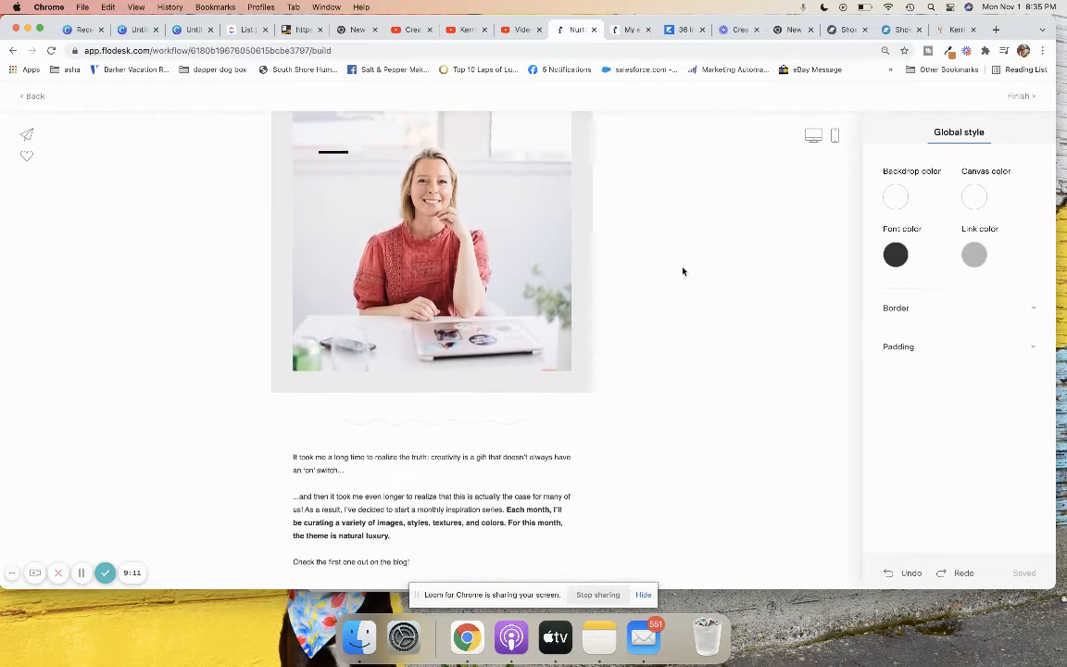
pyautogui.click(402, 372)
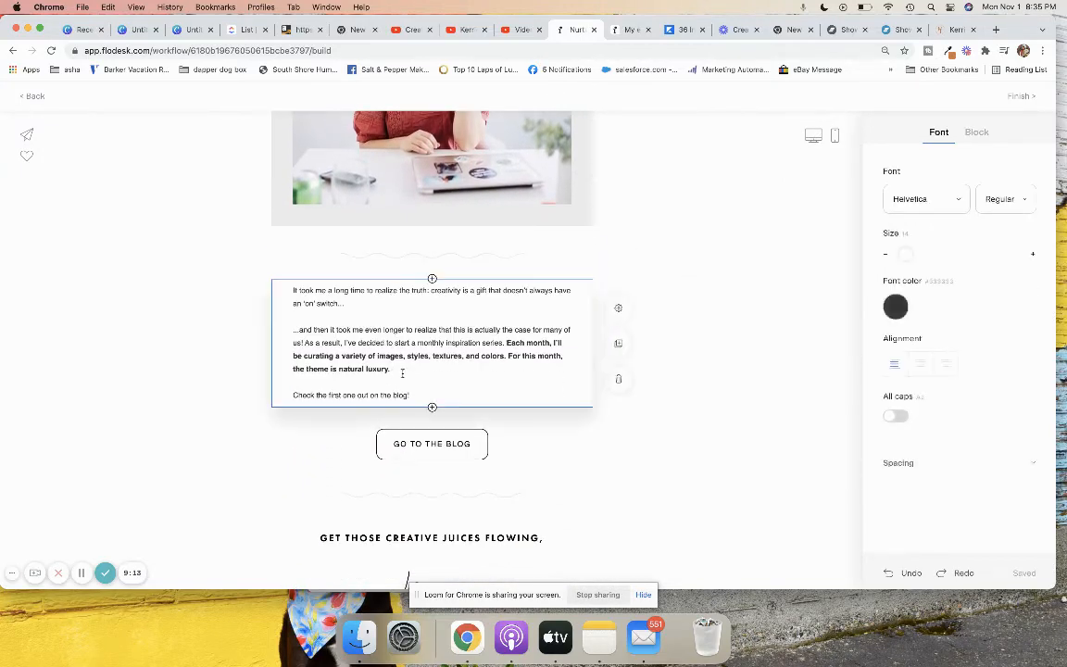
pyautogui.moveTo(426, 396); pyautogui.dragTo(269, 283)
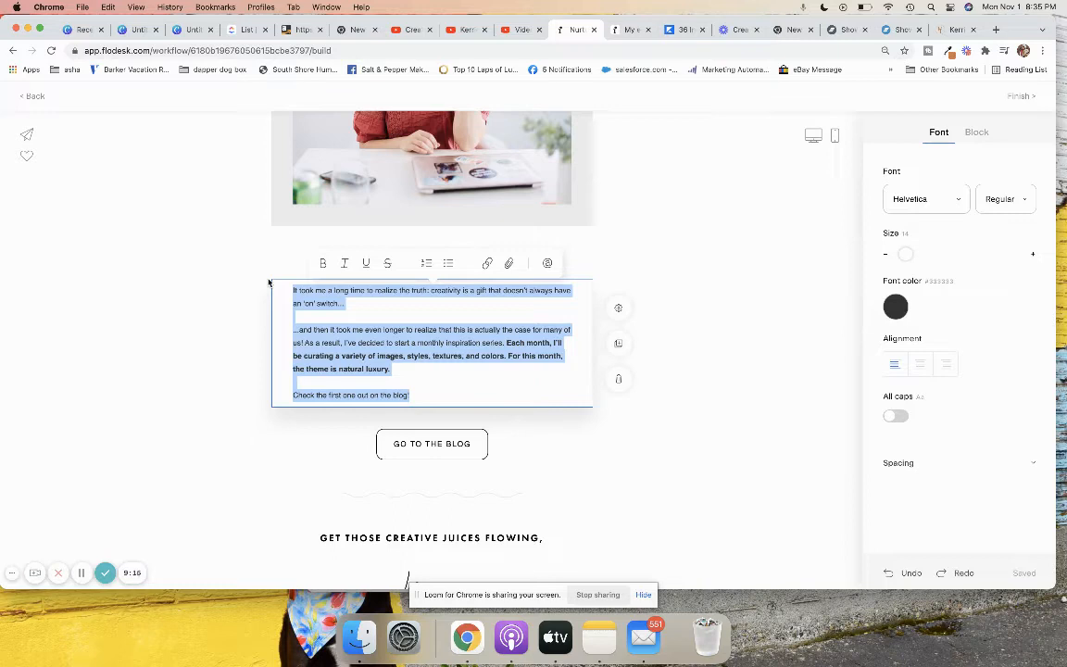
pyautogui.write('Cant wait to share our 36 instagram and tiktok content ideas with you today')
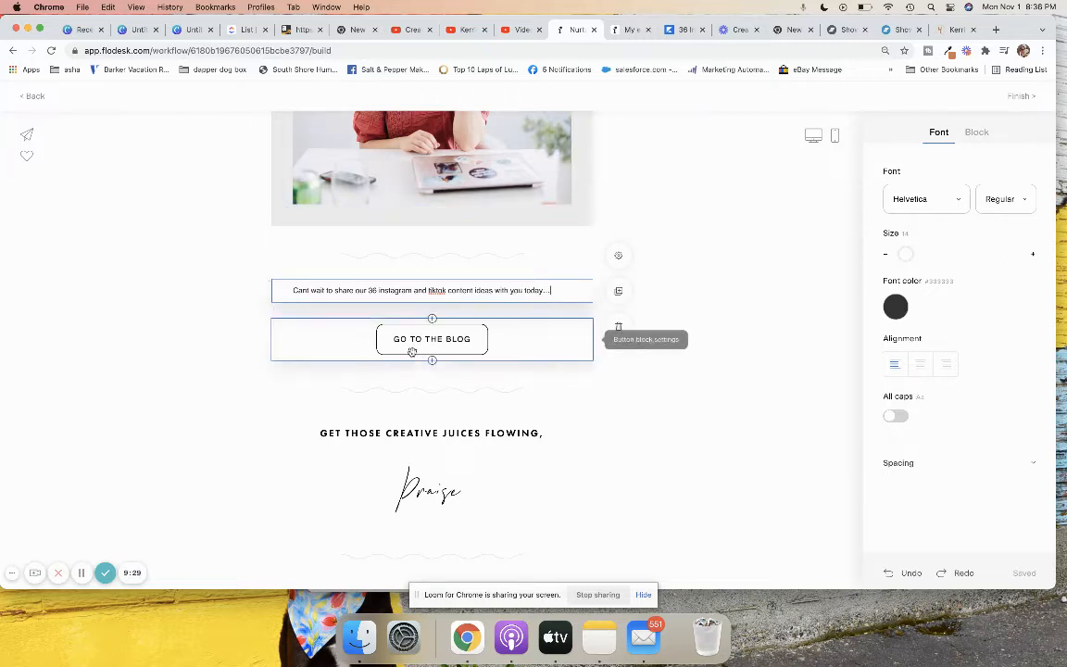
pyautogui.click(521, 339)
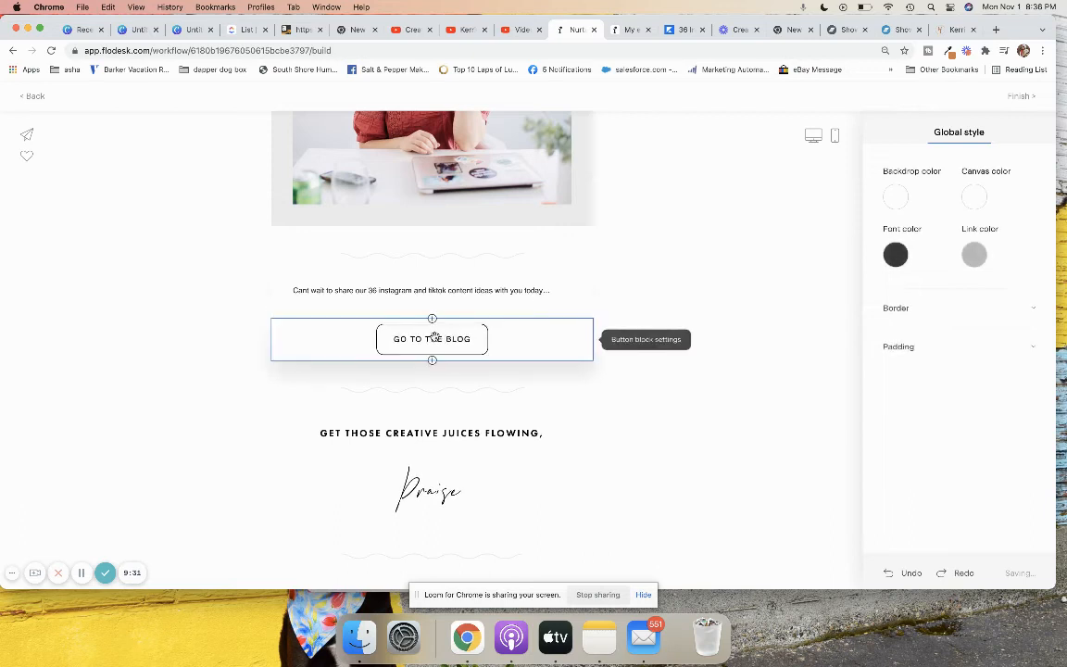
# Change the "Go to the blog" button's label to "DOWNLOAD YOUR FREE GUIDE HERE.".
pyautogui.click(460, 338)
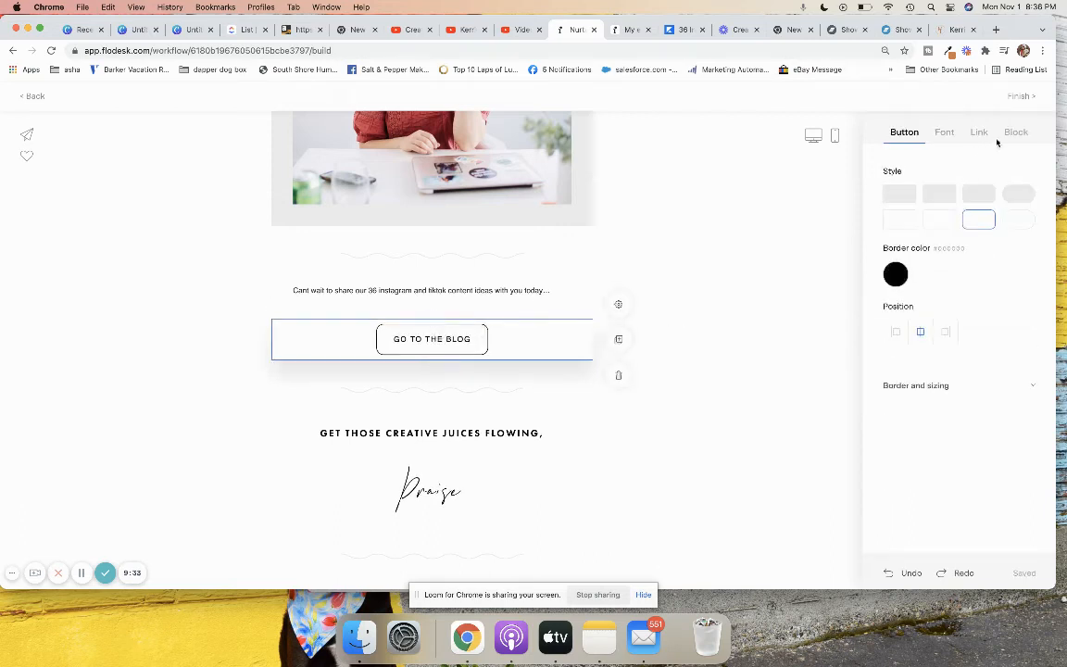
pyautogui.click(475, 339)
pyautogui.press('BackSpace')
pyautogui.press('BackSpace')
pyautogui.press('BackSpace')
pyautogui.press('BackSpace')
pyautogui.press('BackSpace')
pyautogui.press('BackSpace')
pyautogui.press('BackSpace')
pyautogui.press('BackSpace')
pyautogui.press('BackSpace')
pyautogui.press('BackSpace')
pyautogui.press('BackSpace')
pyautogui.press('BackSpace')
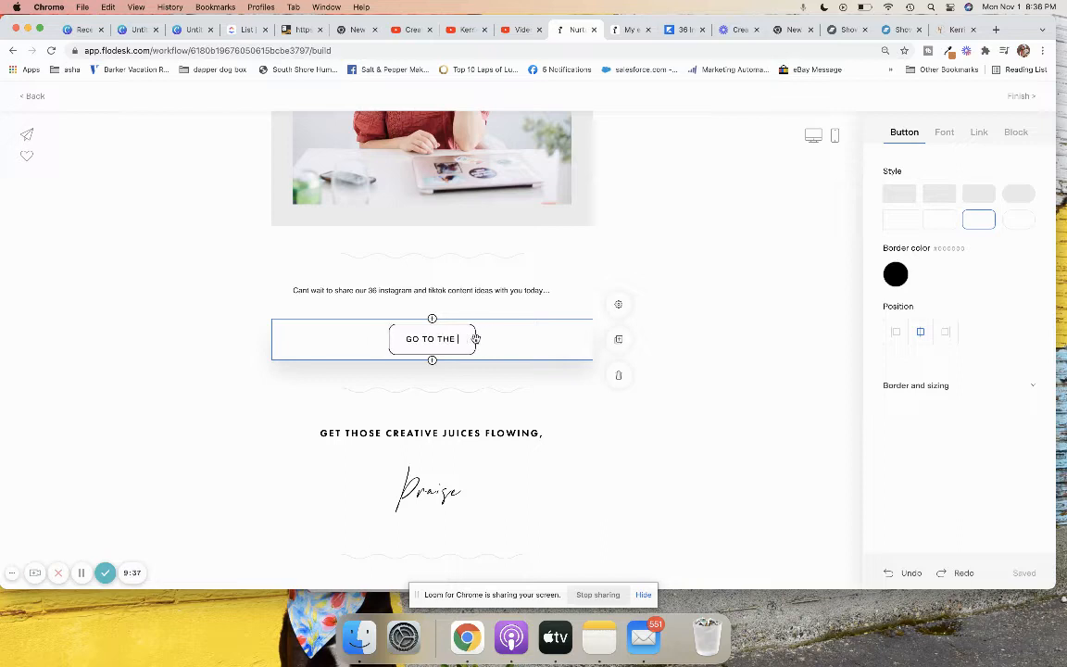
pyautogui.press('BackSpace')
pyautogui.press('BackSpace')
pyautogui.write('DOWNLOAD YO')
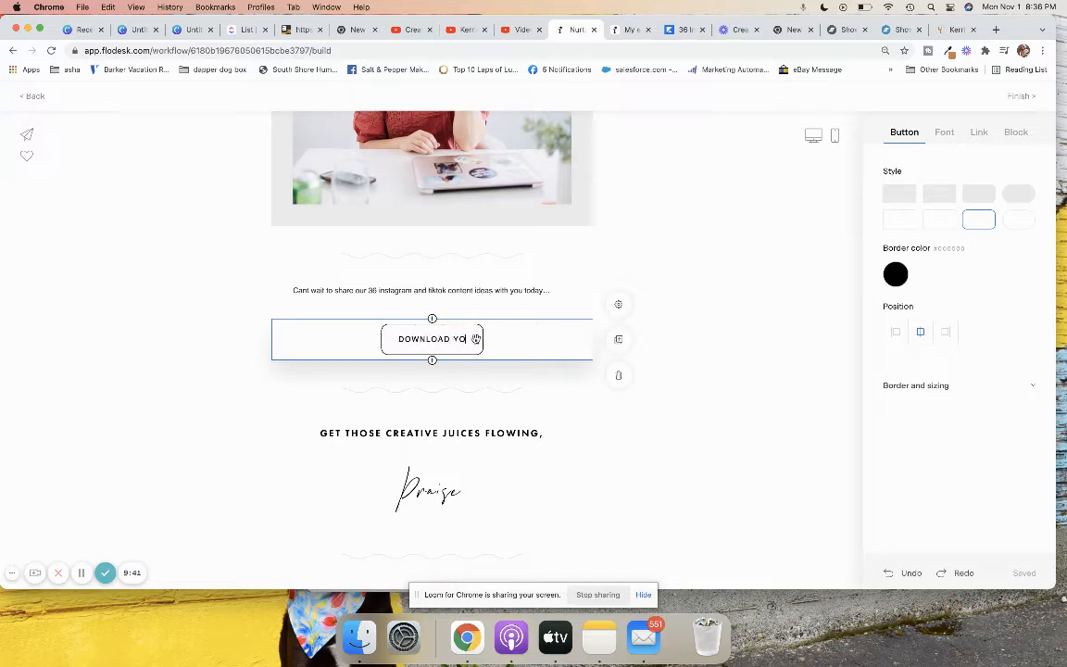
pyautogui.write('UR FREE GUIDE HE')
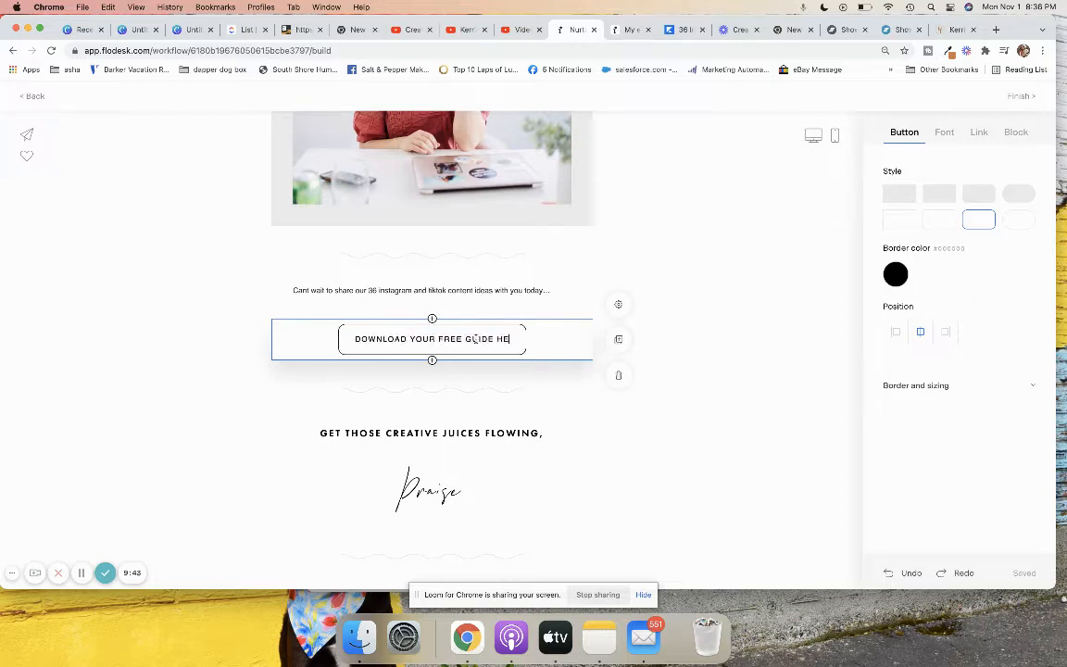
pyautogui.write('RE.')
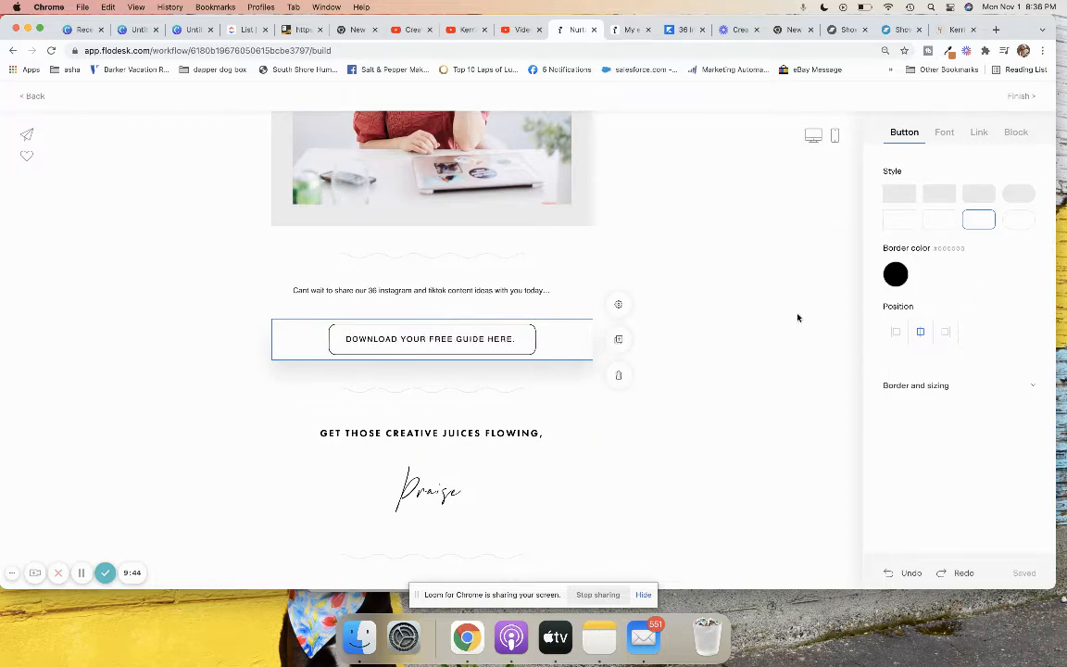
pyautogui.click(797, 317)
# Attach a file from the computer to the download button's link, finding it with the search term "ETSY".
pyautogui.click(447, 340)
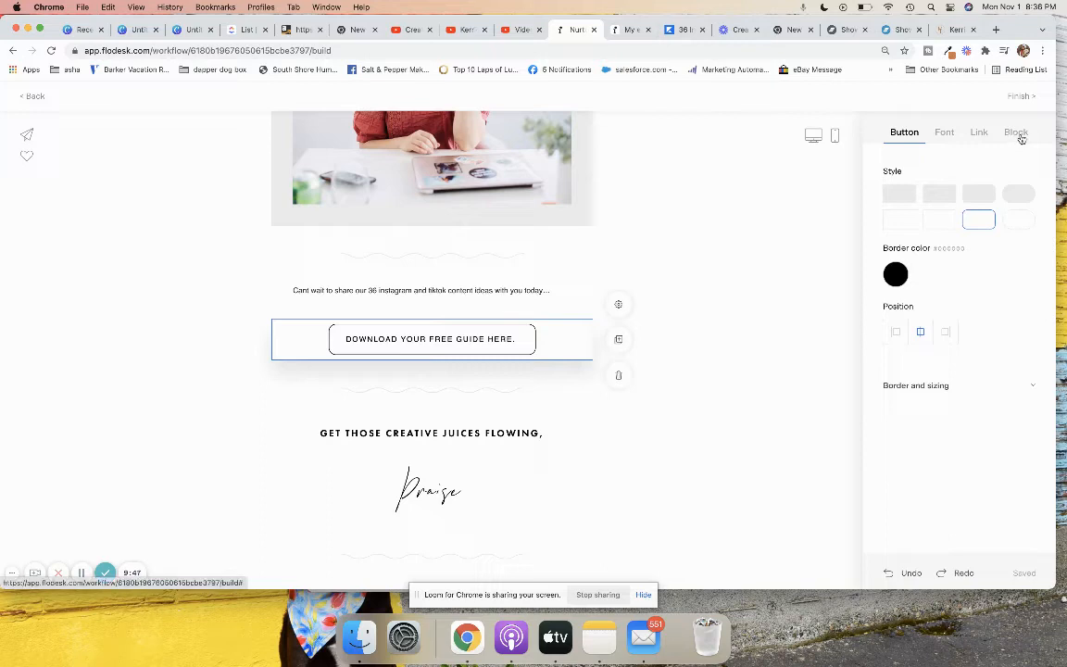
pyautogui.click(945, 132)
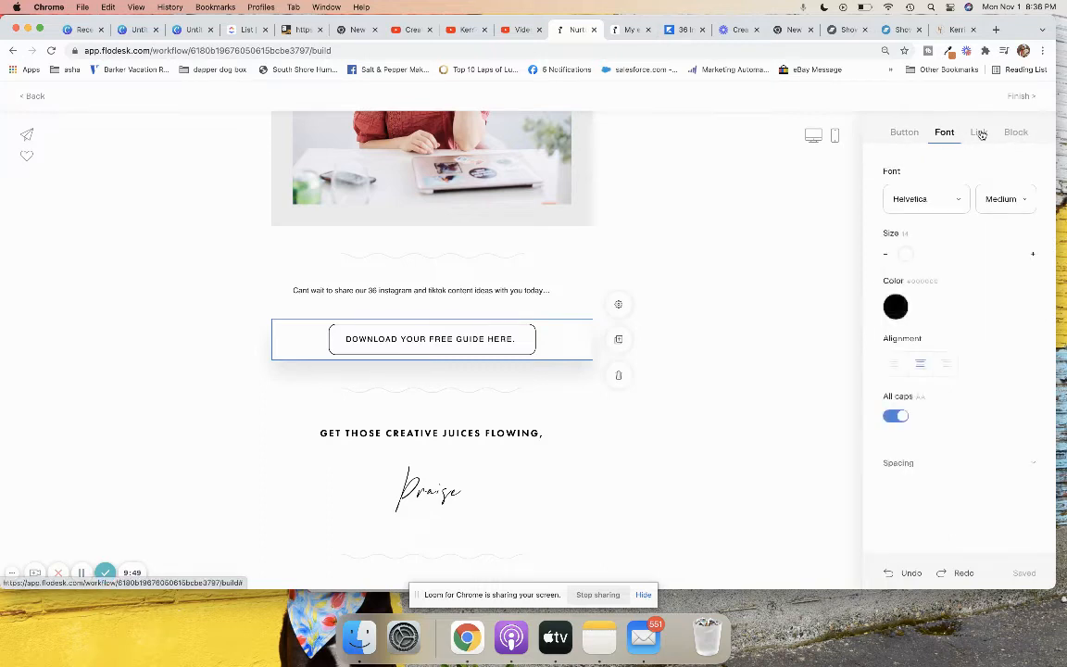
pyautogui.click(978, 132)
pyautogui.click(958, 363)
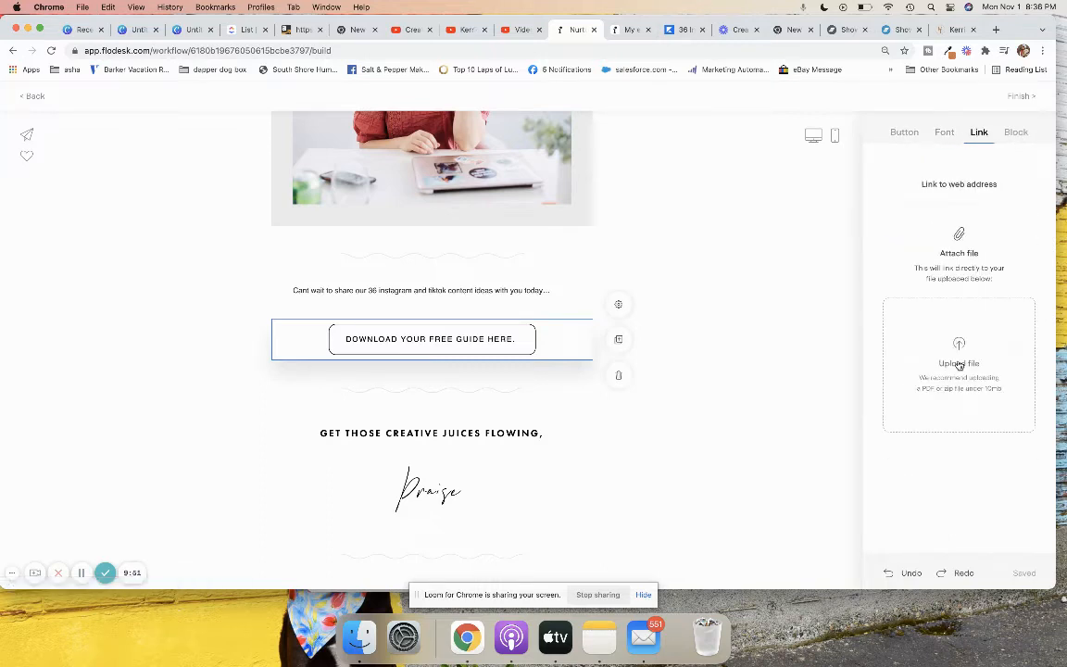
pyautogui.click(961, 374)
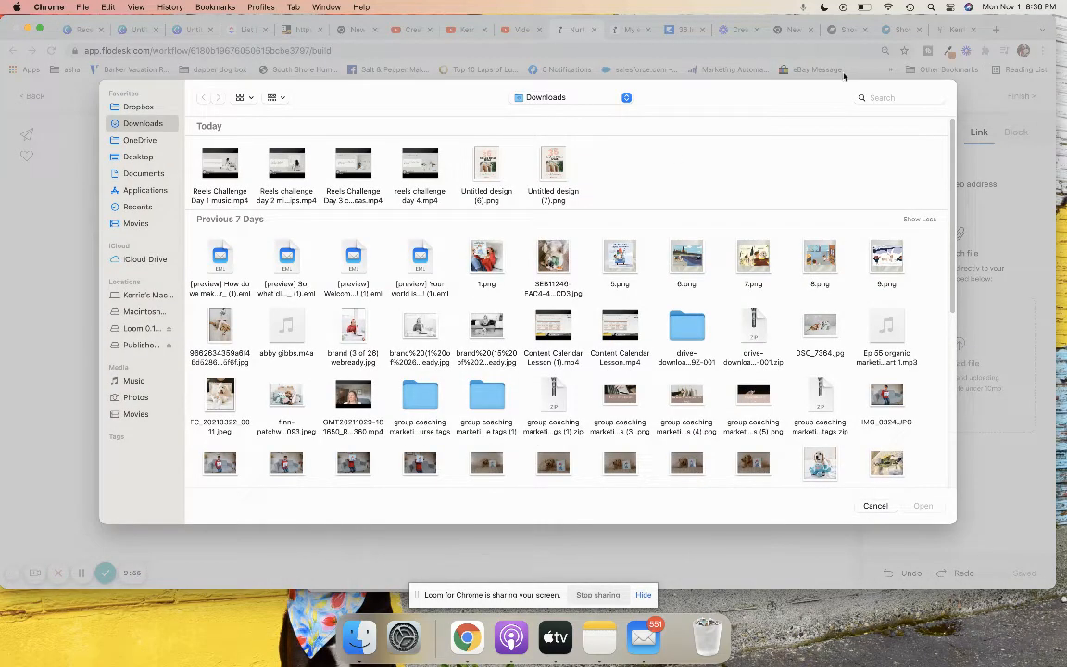
pyautogui.click(883, 95)
pyautogui.write('E')
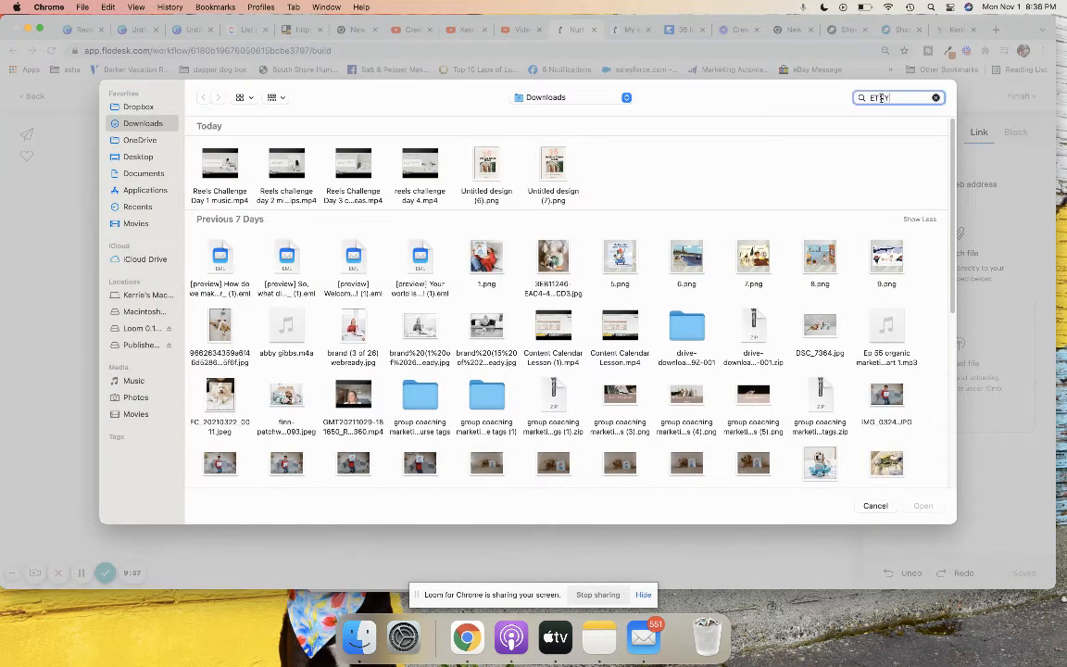
pyautogui.write('TSY')
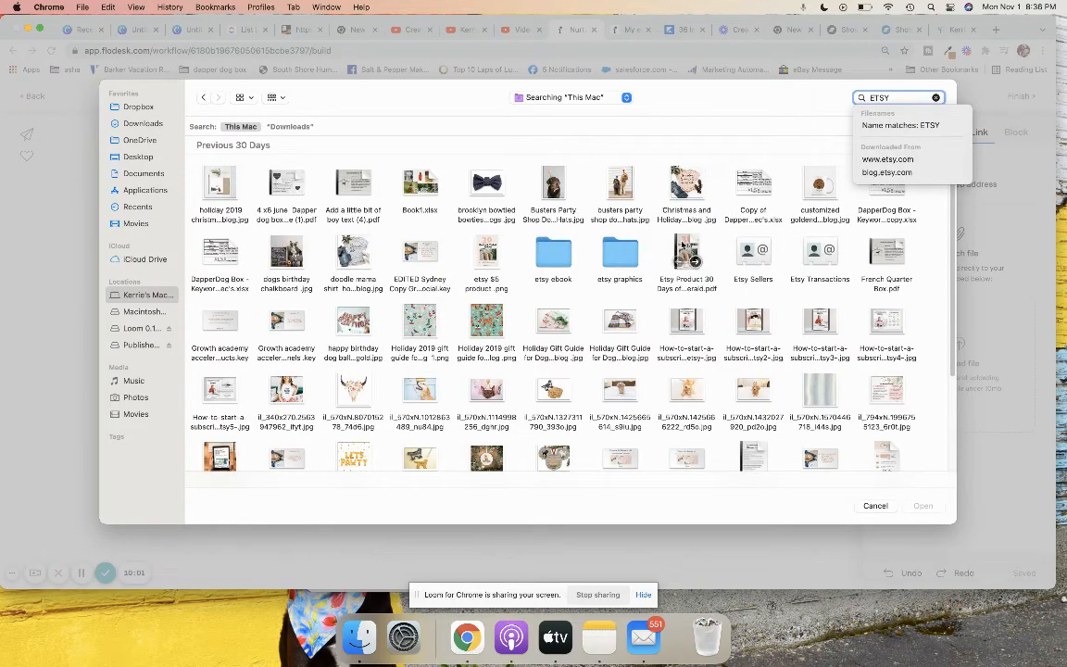
pyautogui.press('Escape')
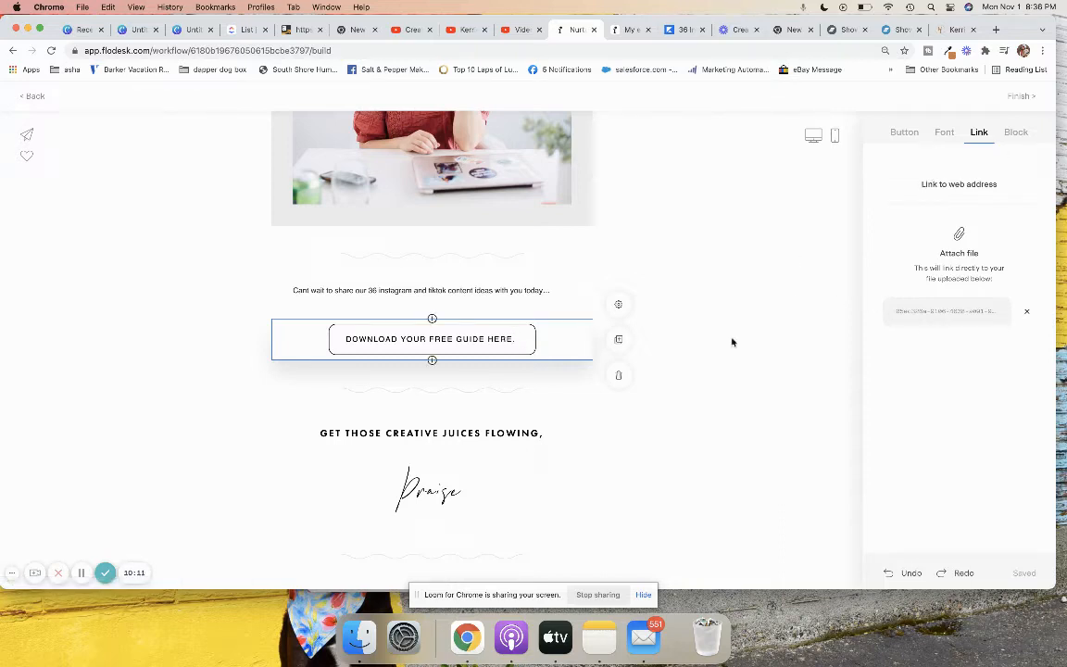
pyautogui.click(792, 367)
# Change the download button to the filled style with fully rounded ends.
pyautogui.click(470, 328)
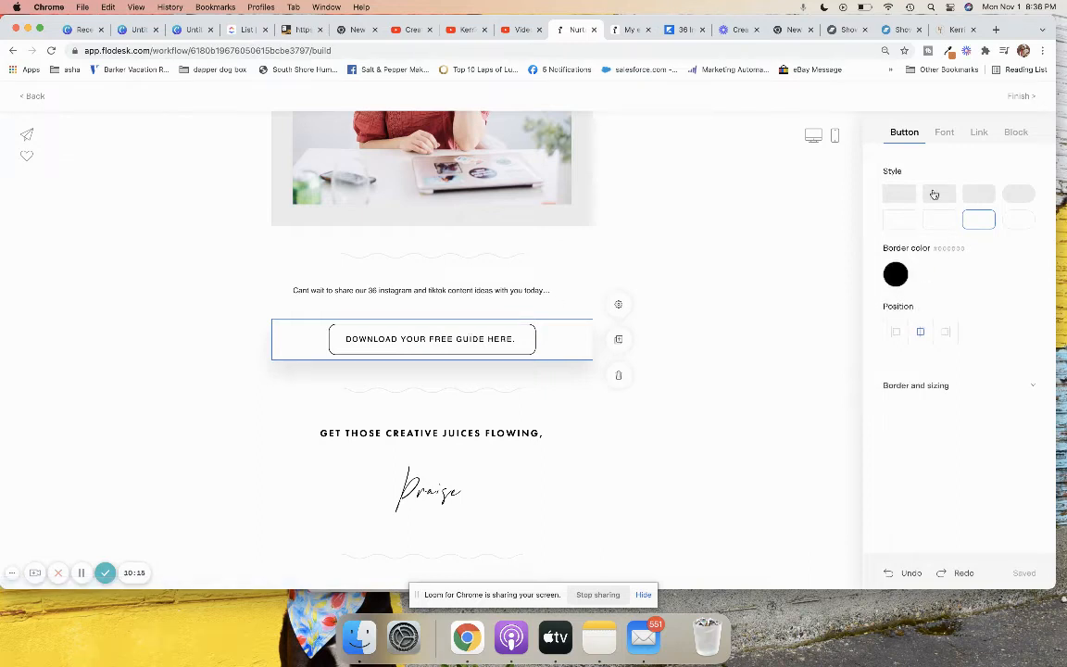
pyautogui.click(979, 131)
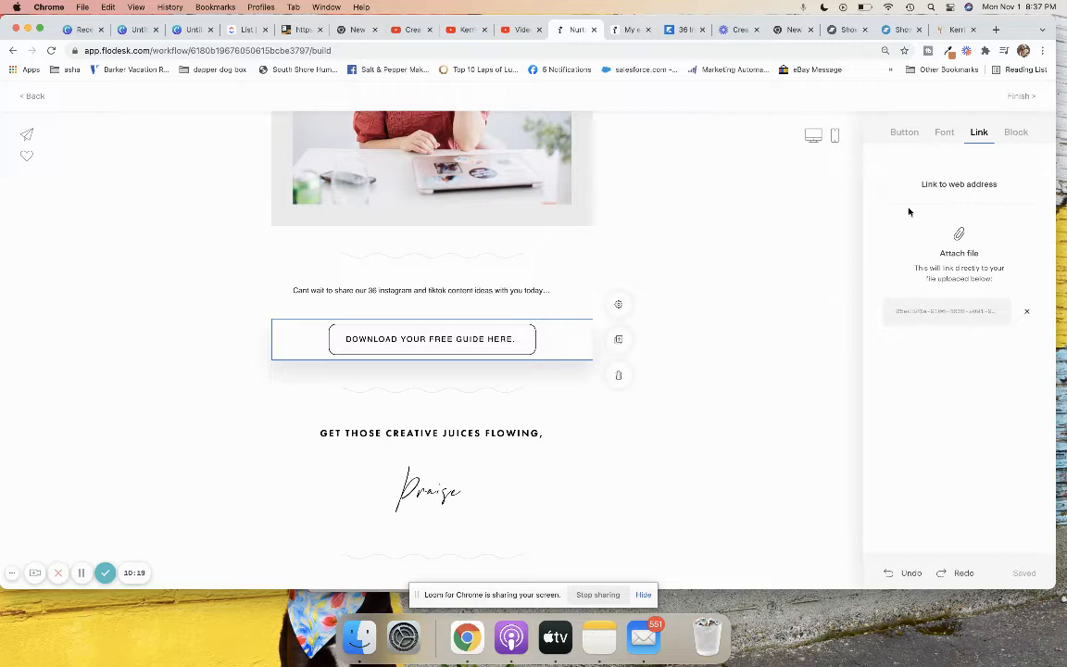
pyautogui.click(901, 133)
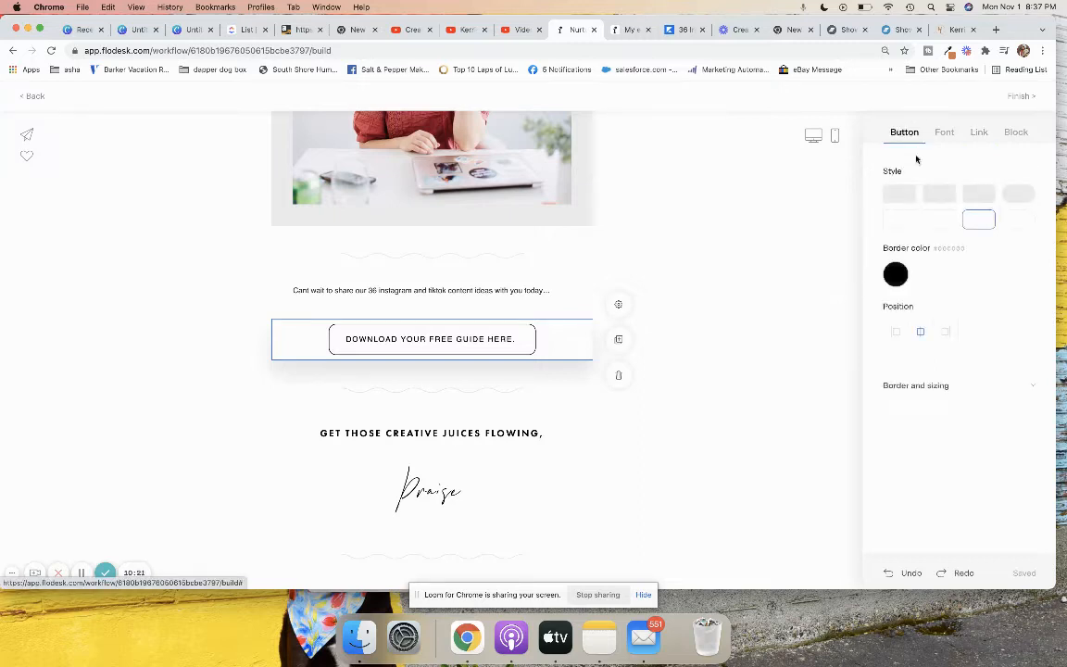
pyautogui.click(1017, 192)
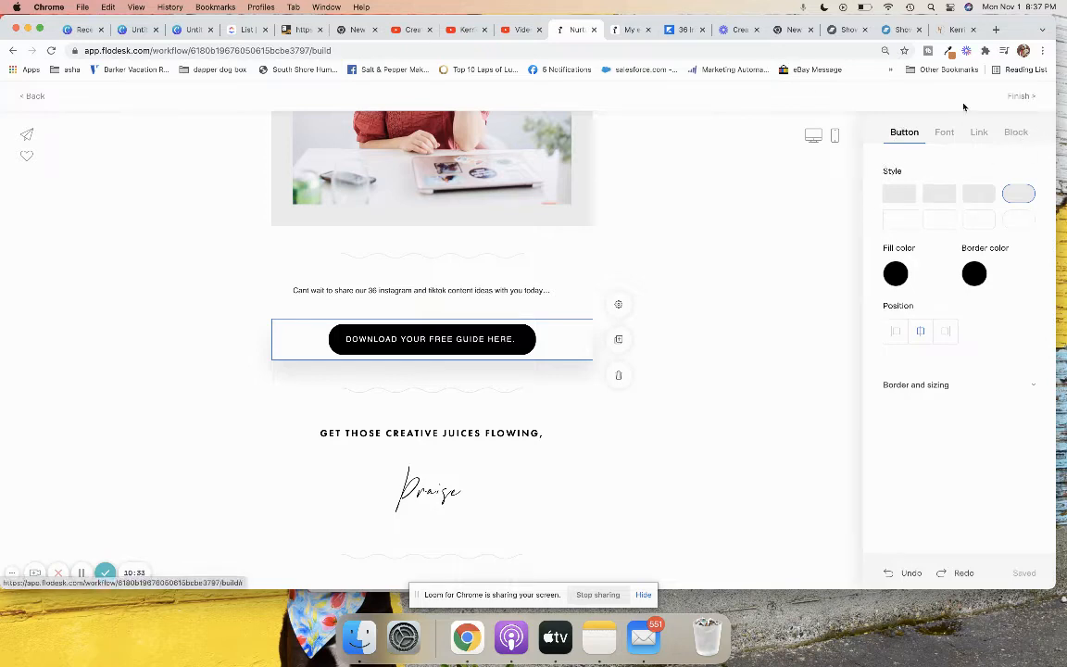
pyautogui.click(700, 265)
# Delete the two empty spacer blocks above and below the wavy divider that follows the download button.
pyautogui.scroll(4, 699, 266)
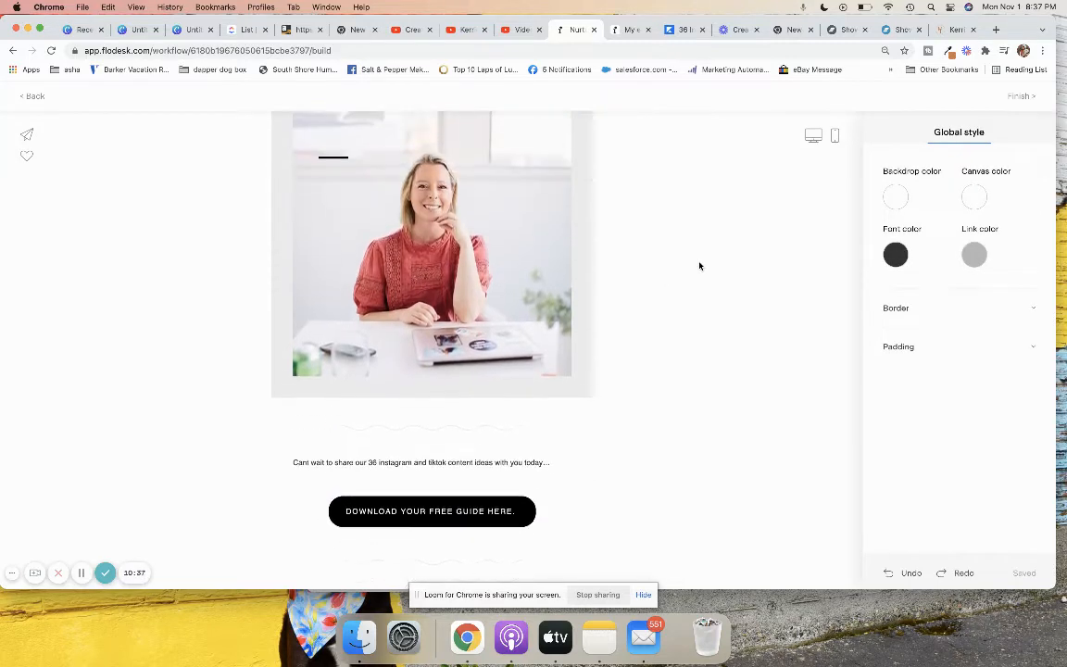
pyautogui.scroll(4, 699, 266)
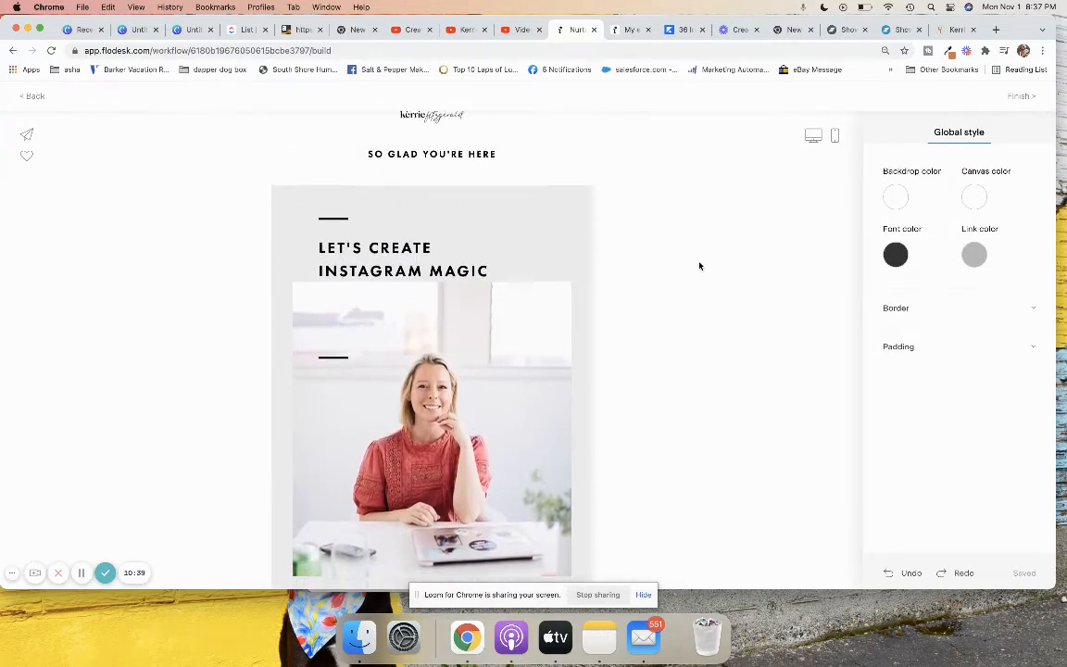
pyautogui.scroll(-10, 699, 266)
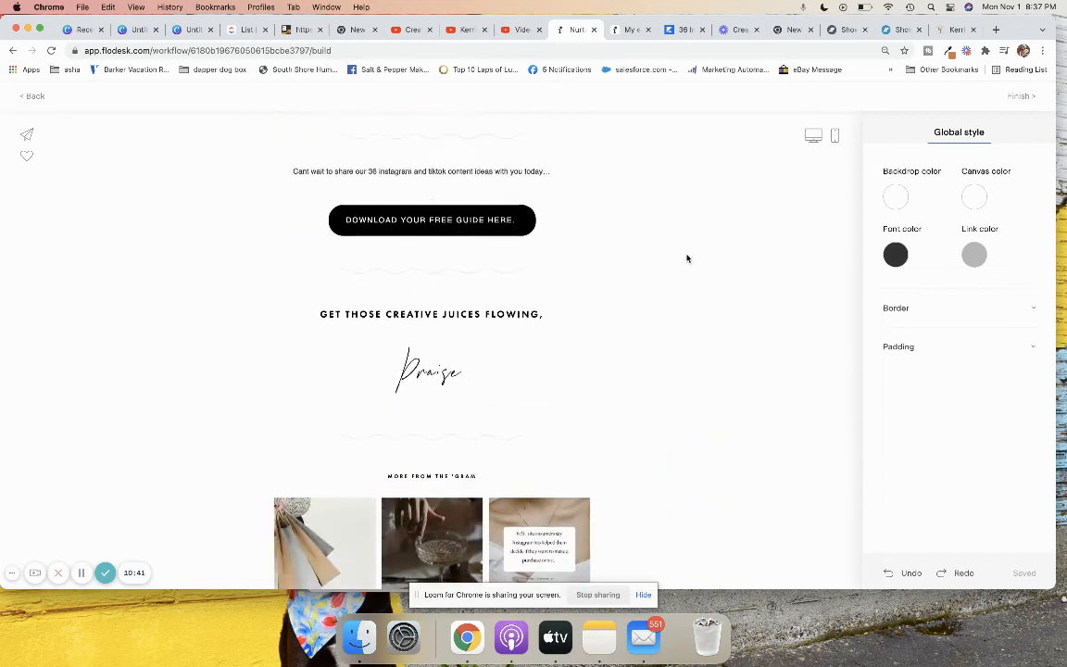
pyautogui.click(584, 289)
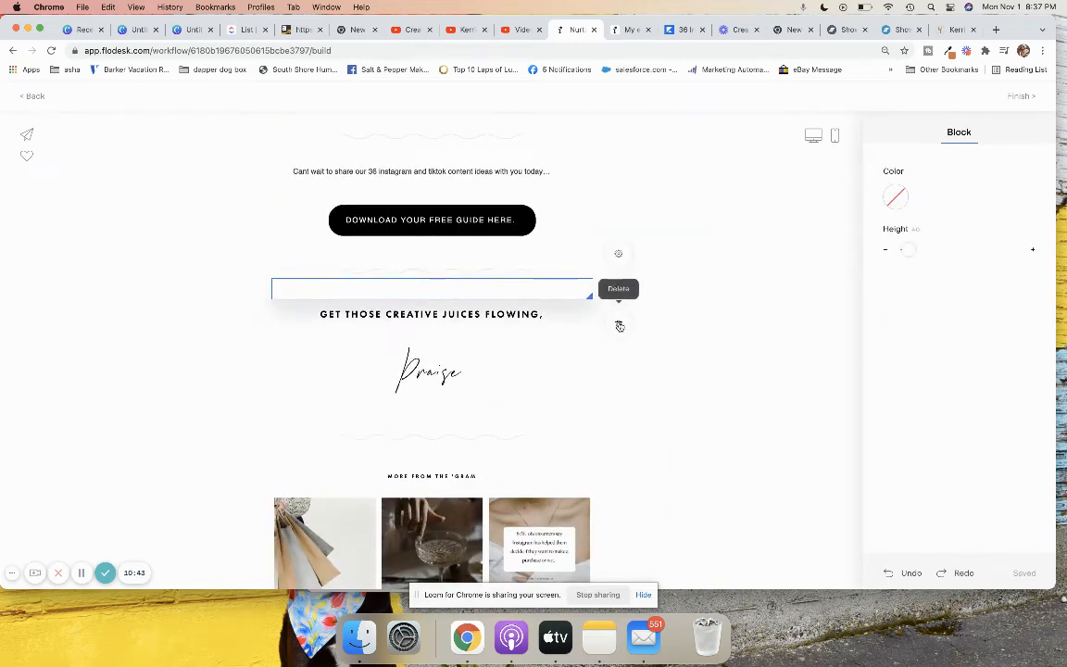
pyautogui.click(620, 326)
pyautogui.click(556, 252)
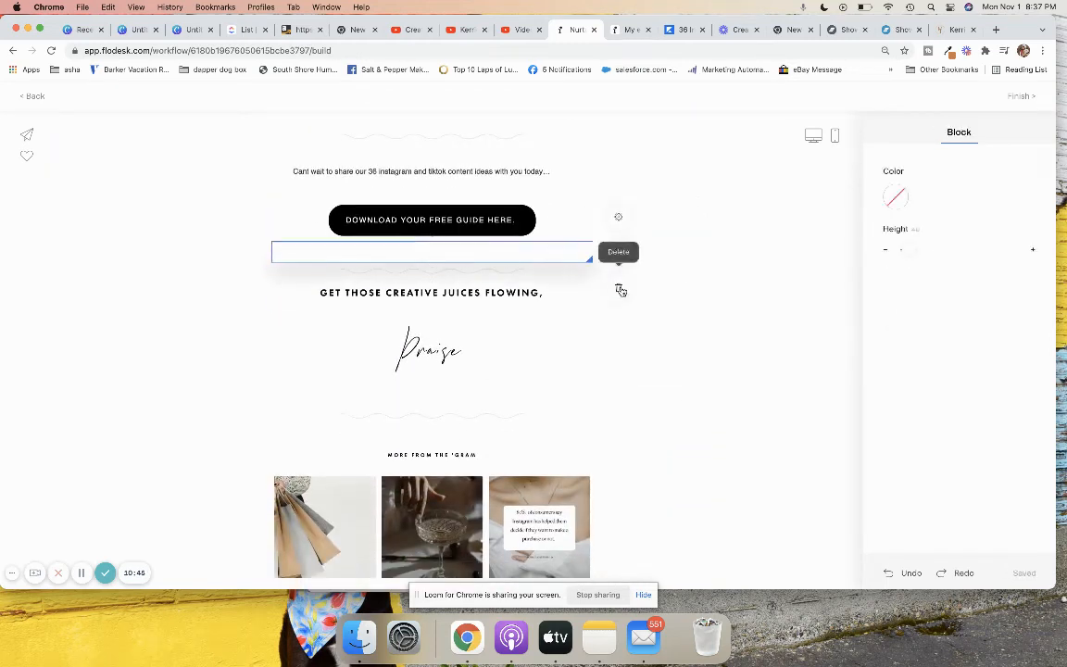
pyautogui.click(621, 290)
# Replace the placeholder script signature under "Get those creative juices flowing," with the sender's first name.
pyautogui.click(445, 266)
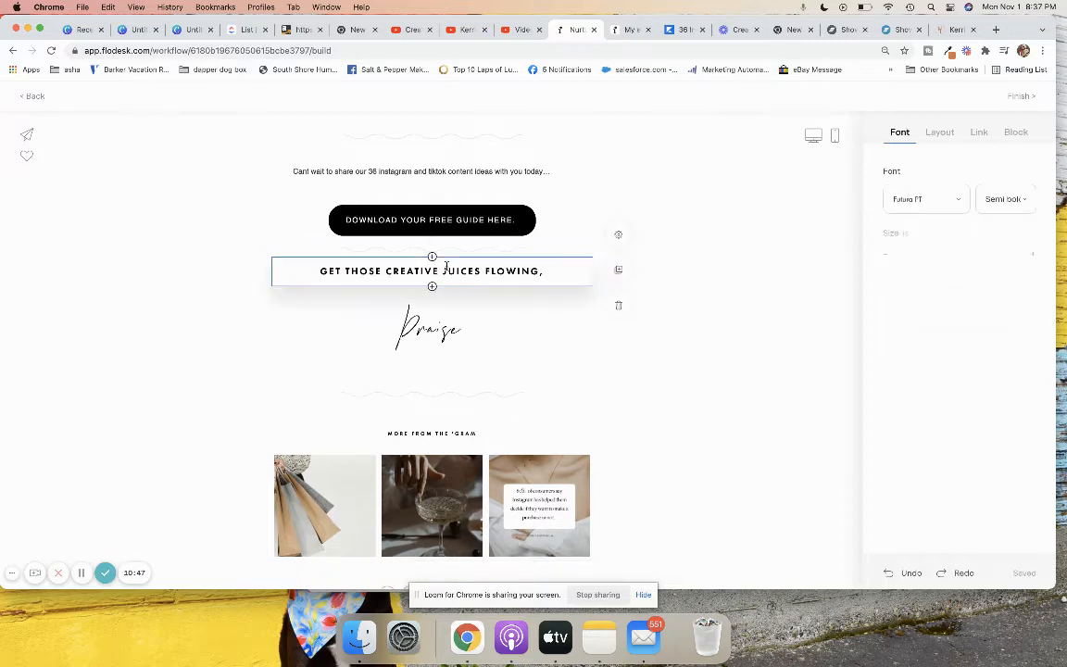
pyautogui.click(463, 329)
pyautogui.moveTo(469, 329); pyautogui.dragTo(342, 314)
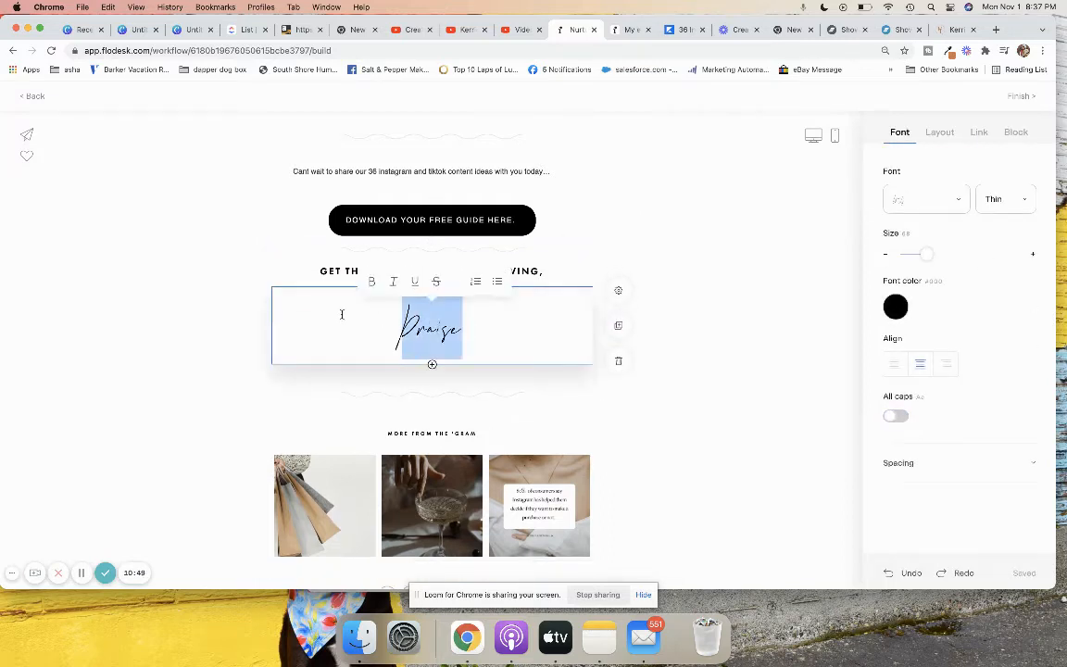
pyautogui.write('Kerrie')
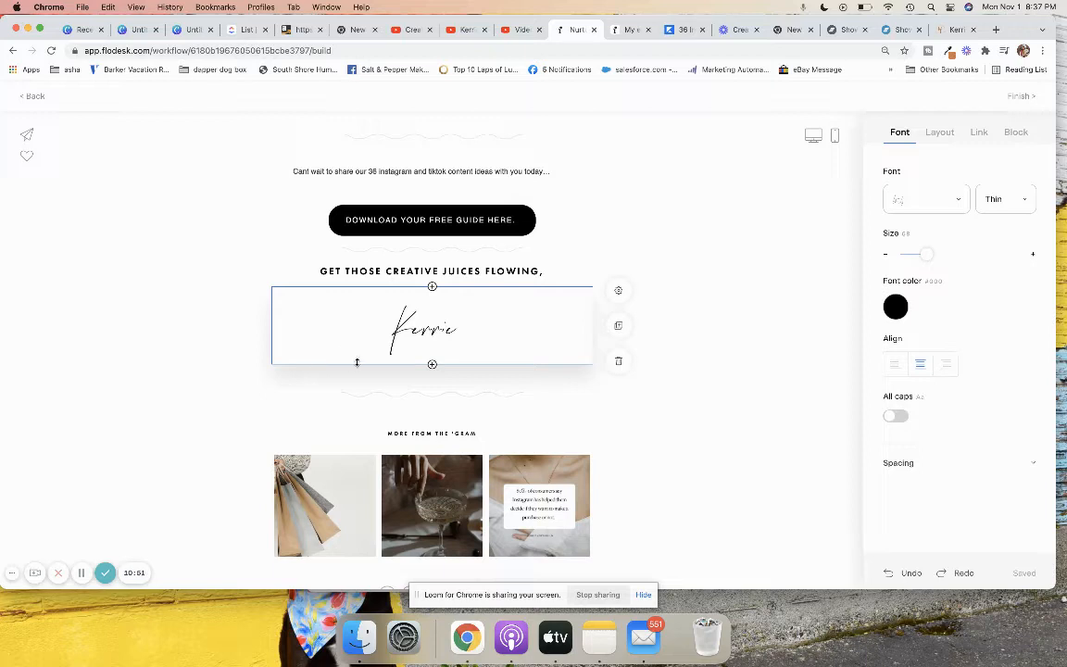
pyautogui.click(697, 487)
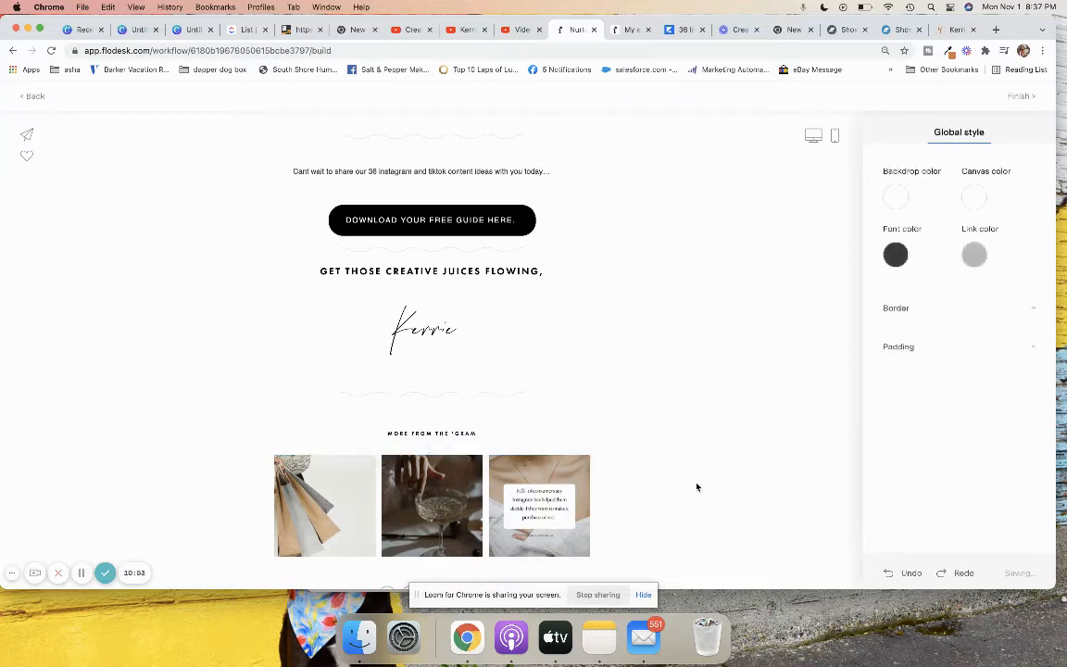
# Set the Instagram feed block's grid to 4 columns and increase the number of images to 8.
pyautogui.click(429, 550)
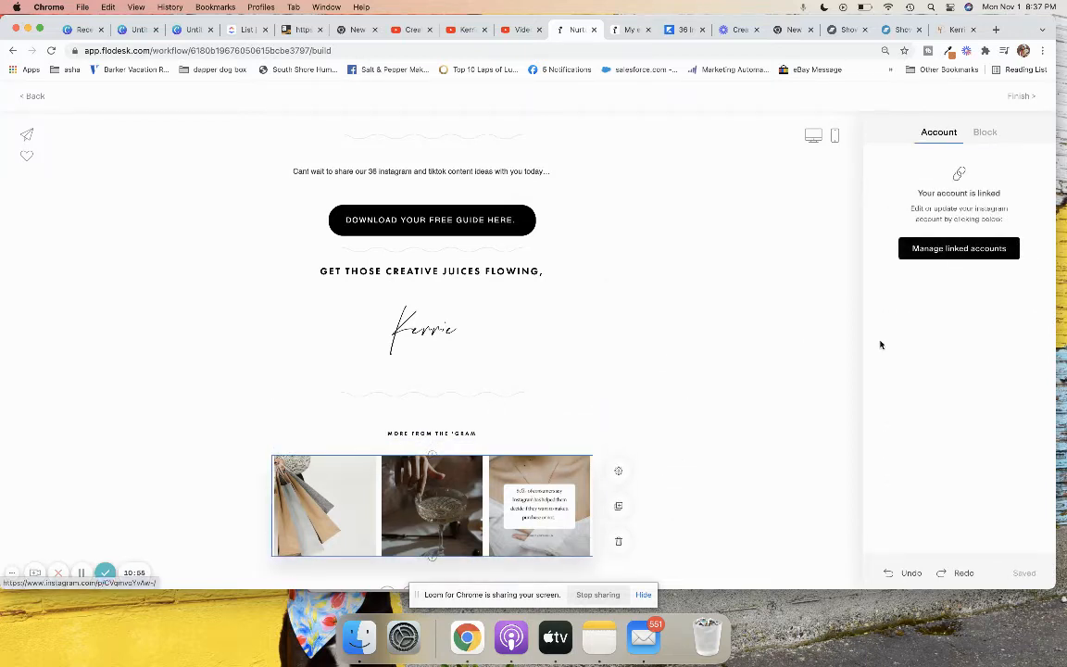
pyautogui.click(985, 132)
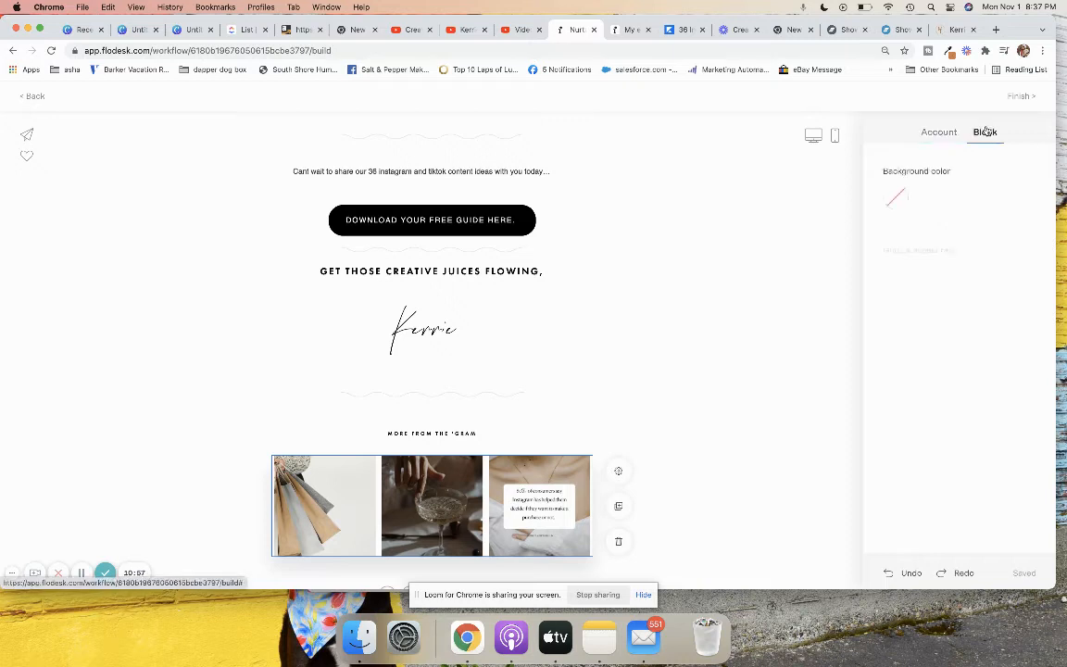
pyautogui.click(926, 251)
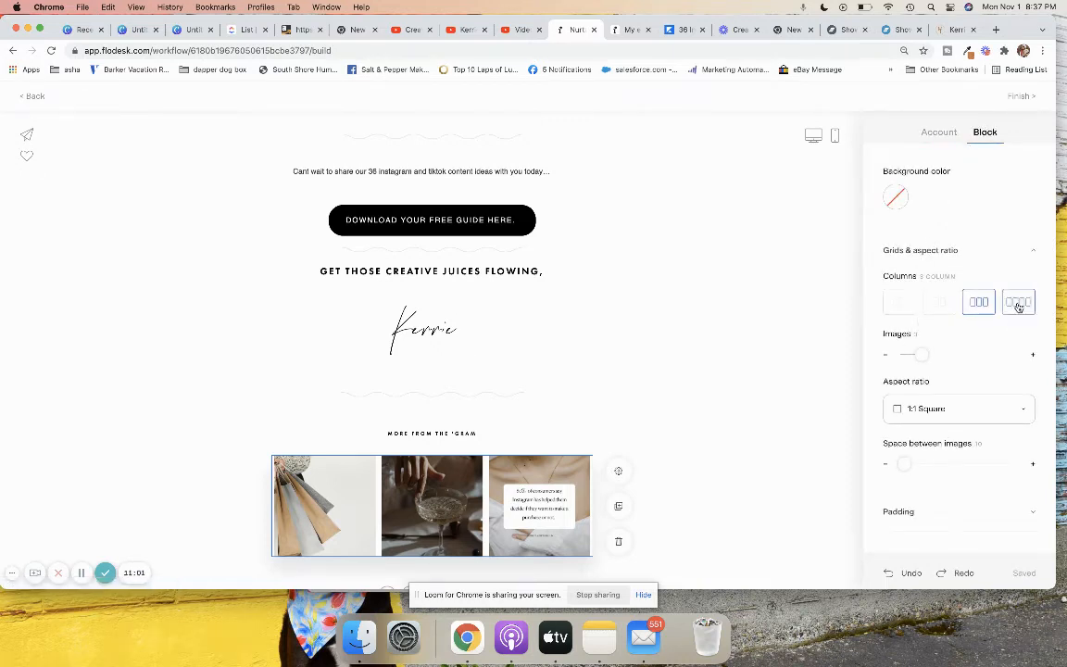
pyautogui.click(1019, 303)
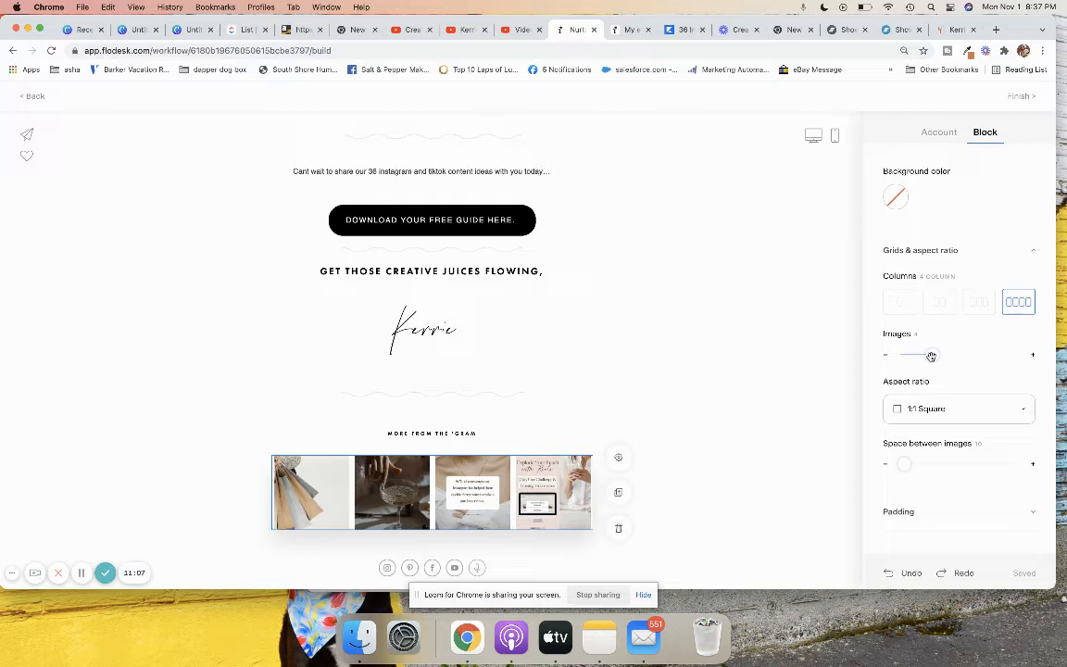
pyautogui.moveTo(940, 356); pyautogui.dragTo(972, 355)
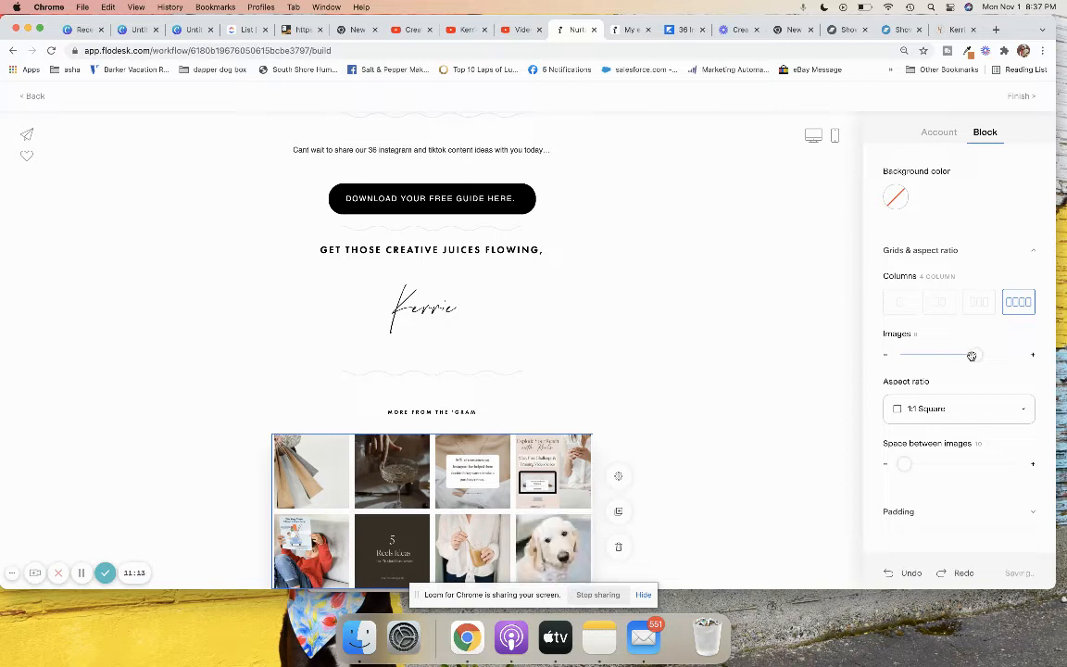
pyautogui.click(747, 380)
# Examine the email's lower section and the linked-account settings of the social icons block.
pyautogui.scroll(-1, 748, 381)
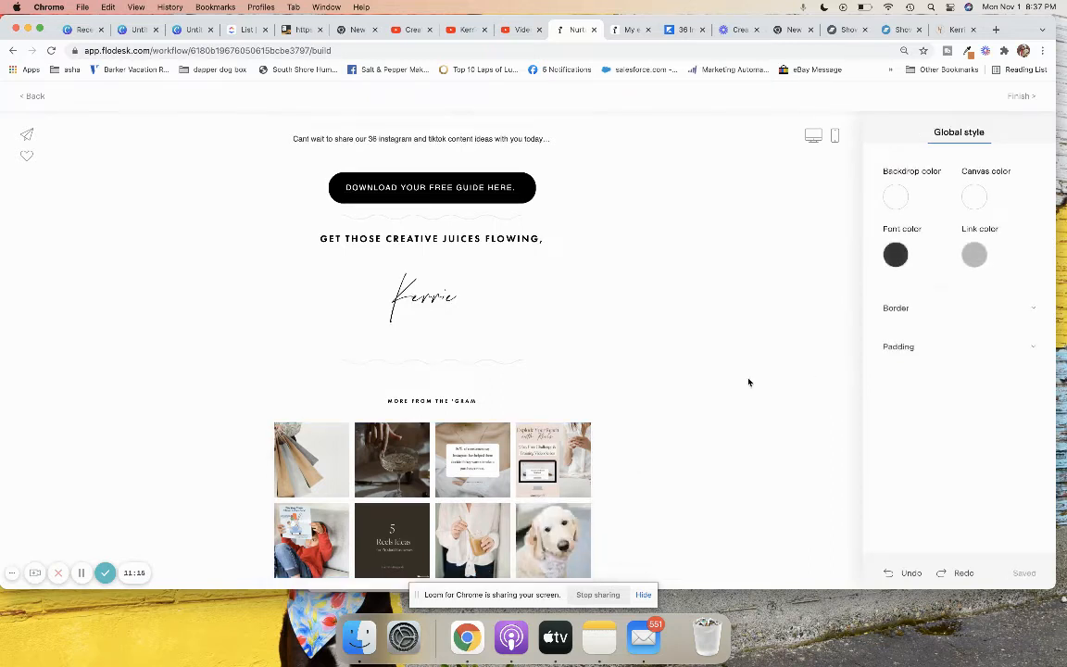
pyautogui.scroll(-3, 749, 382)
pyautogui.scroll(1, 748, 382)
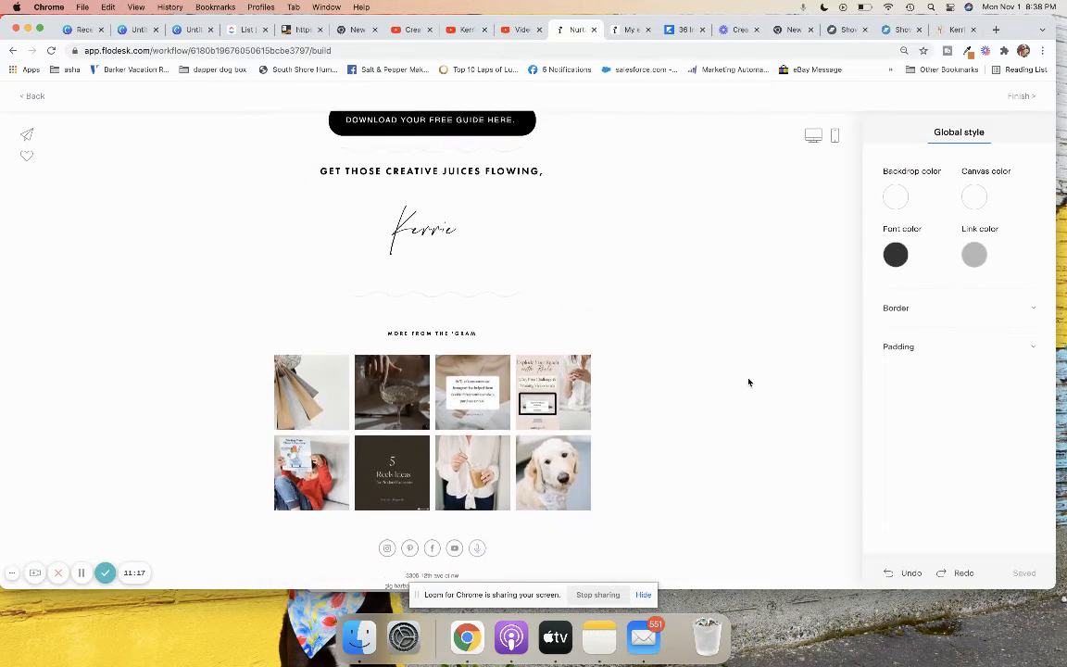
pyautogui.scroll(6, 748, 382)
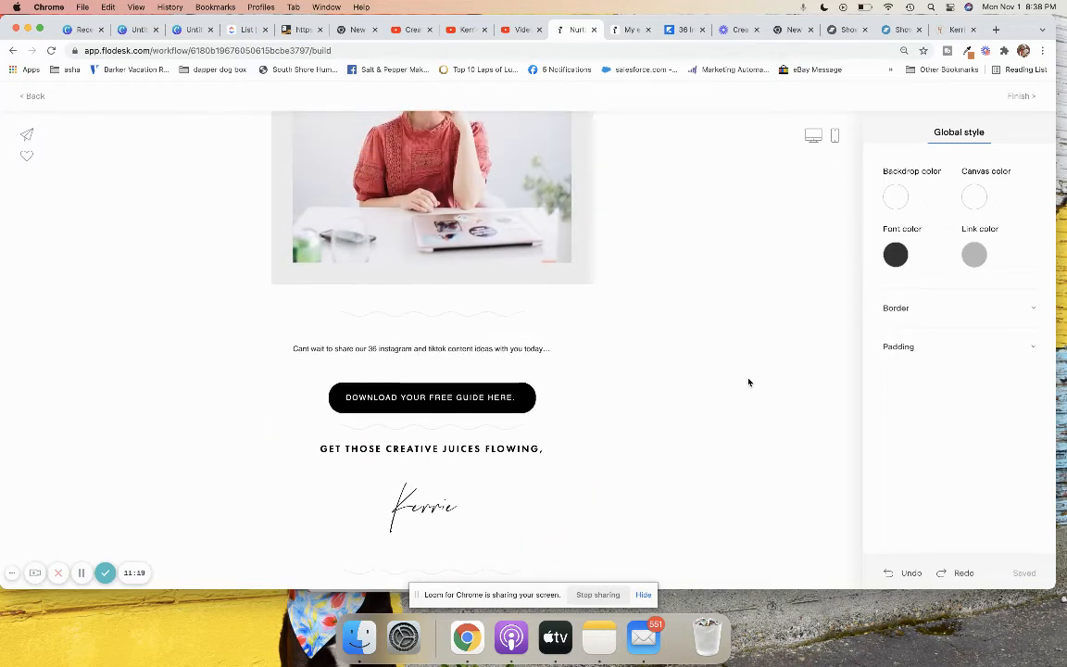
pyautogui.scroll(-7, 748, 382)
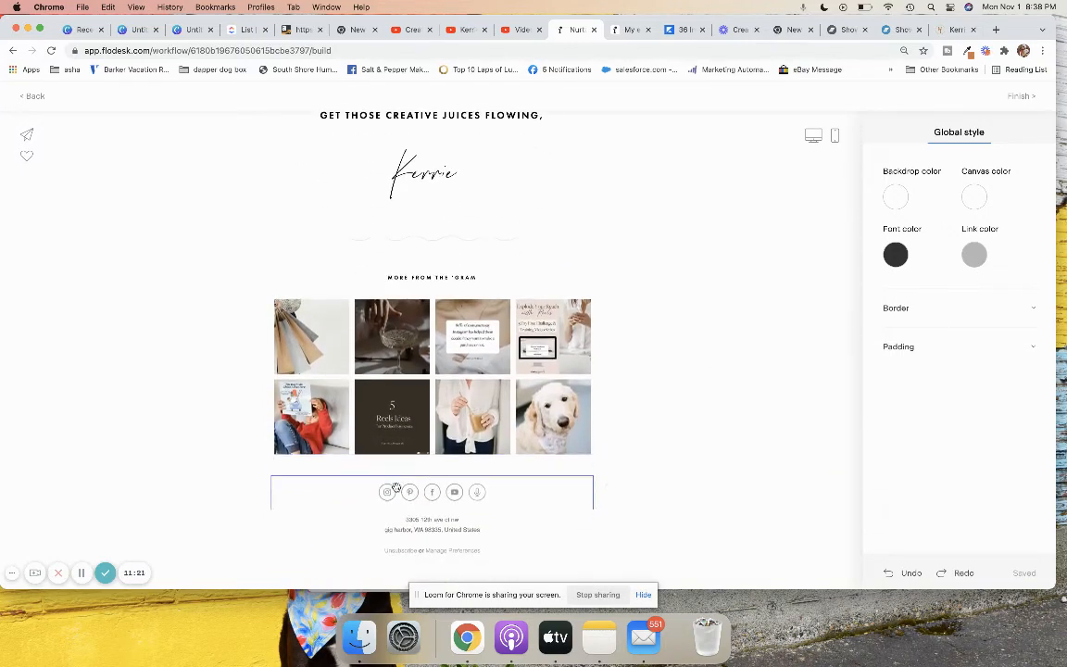
pyautogui.moveTo(405, 501)
pyautogui.click(441, 502)
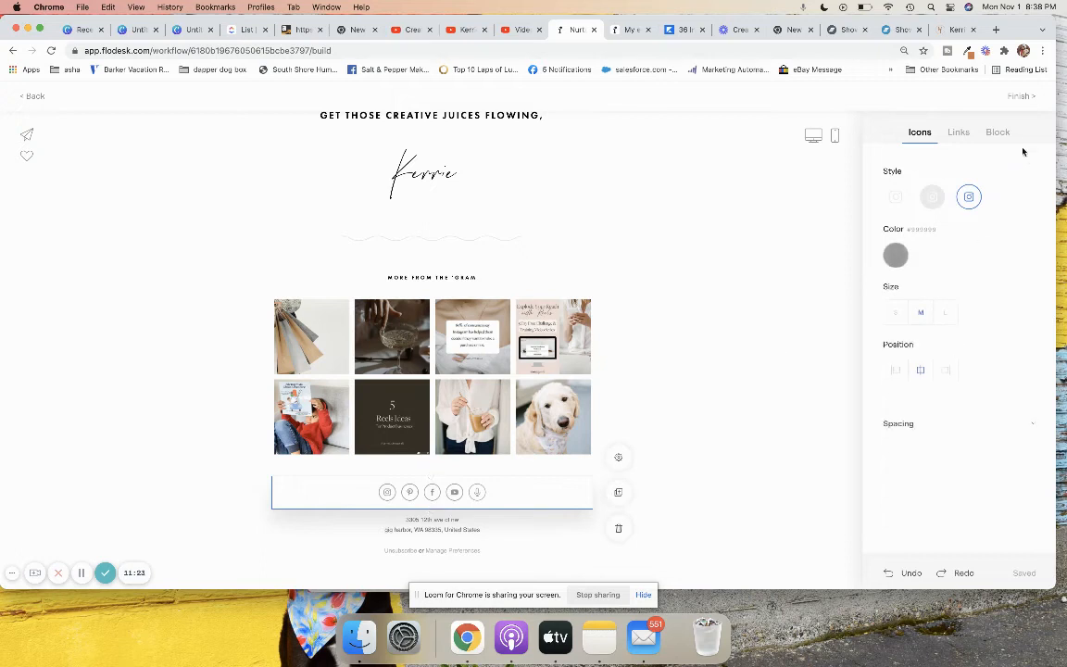
pyautogui.click(960, 132)
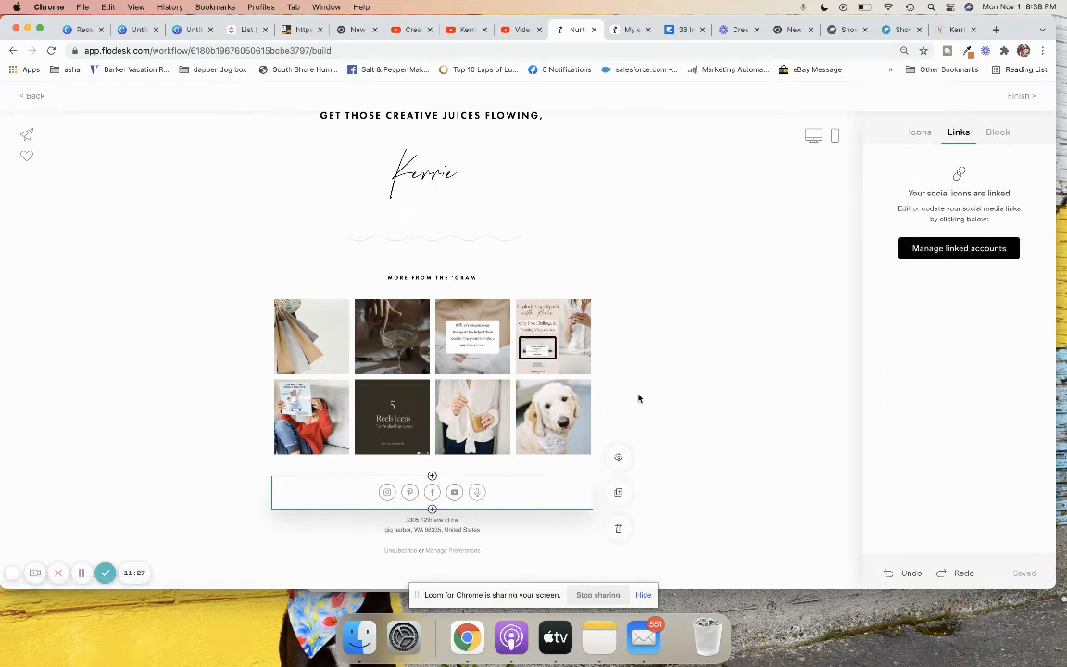
pyautogui.click(605, 303)
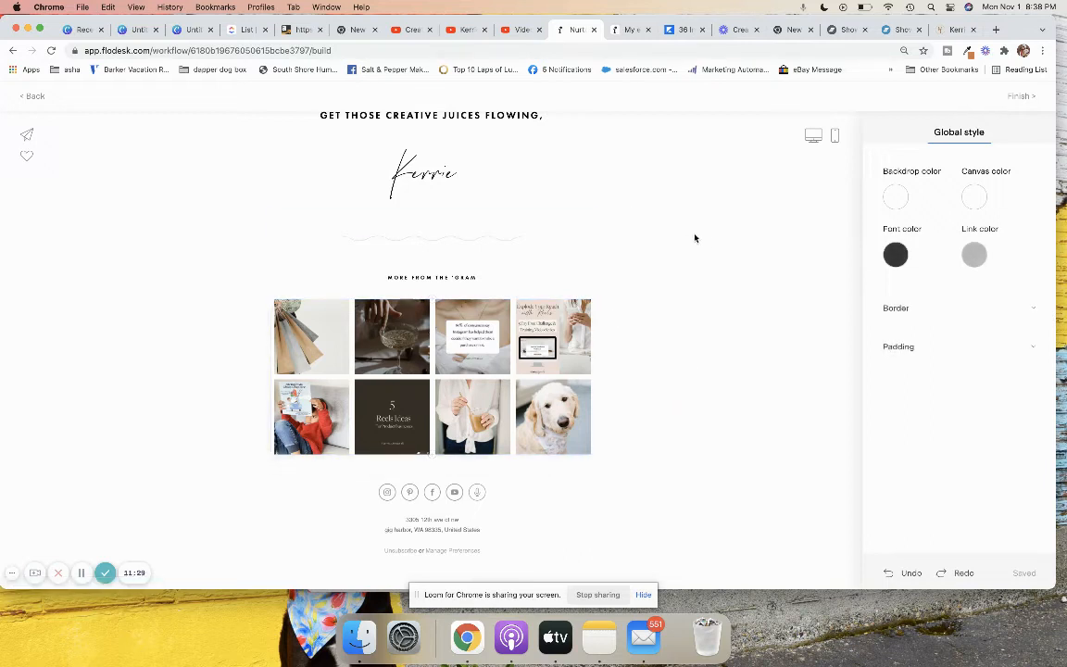
# Add another Instagram block between the "More from the 'gram" heading and the existing feed, and delete it again.
pyautogui.click(572, 274)
pyautogui.click(564, 238)
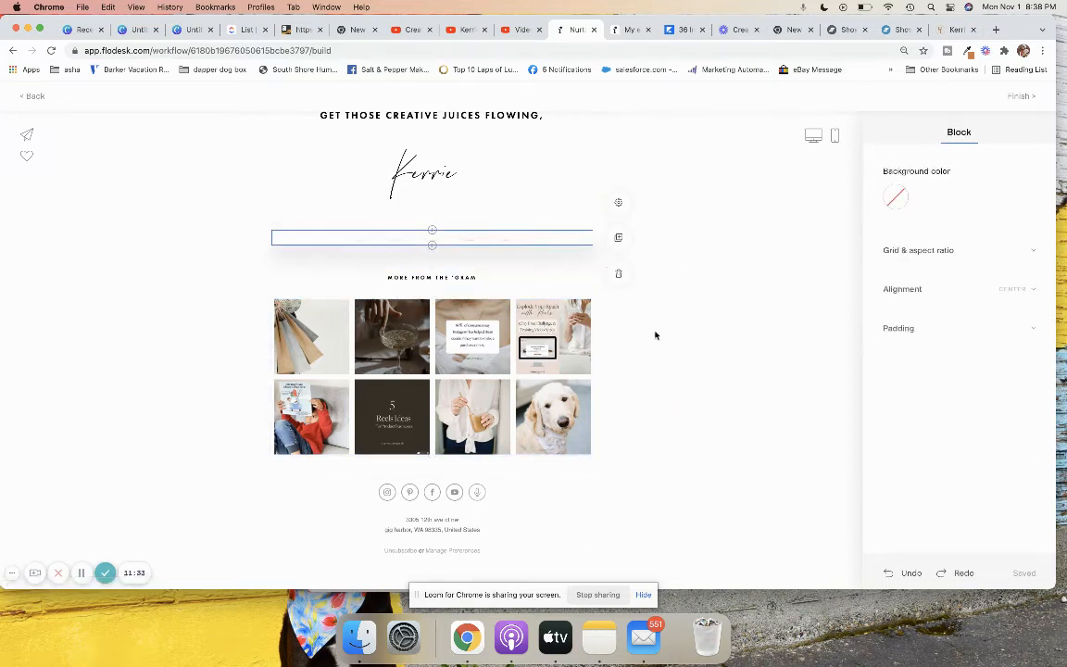
pyautogui.click(625, 317)
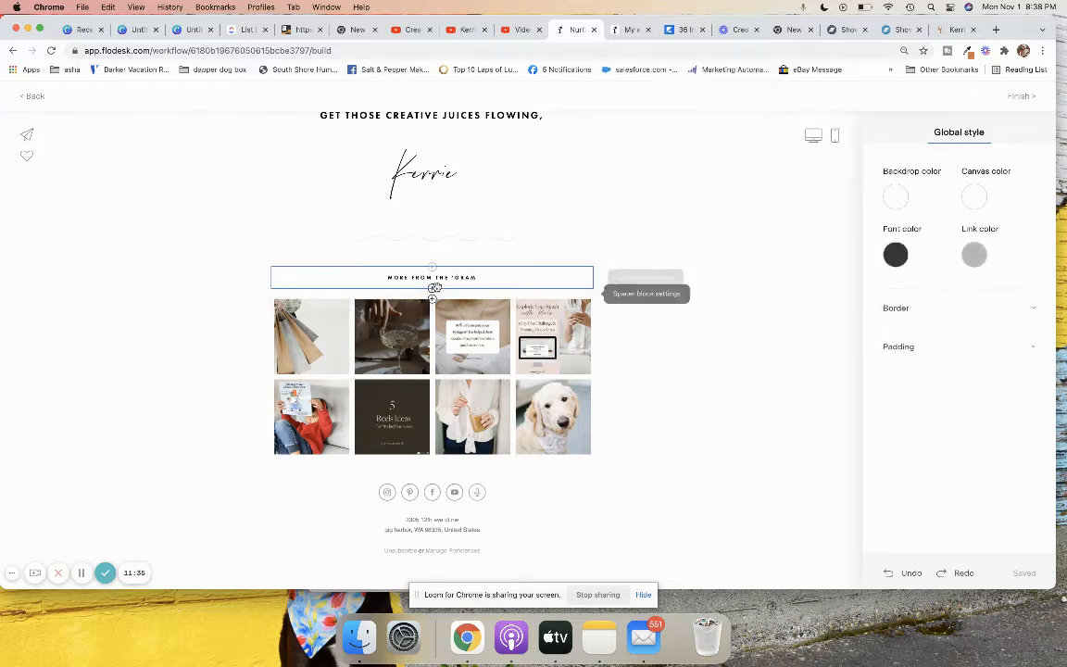
pyautogui.click(433, 291)
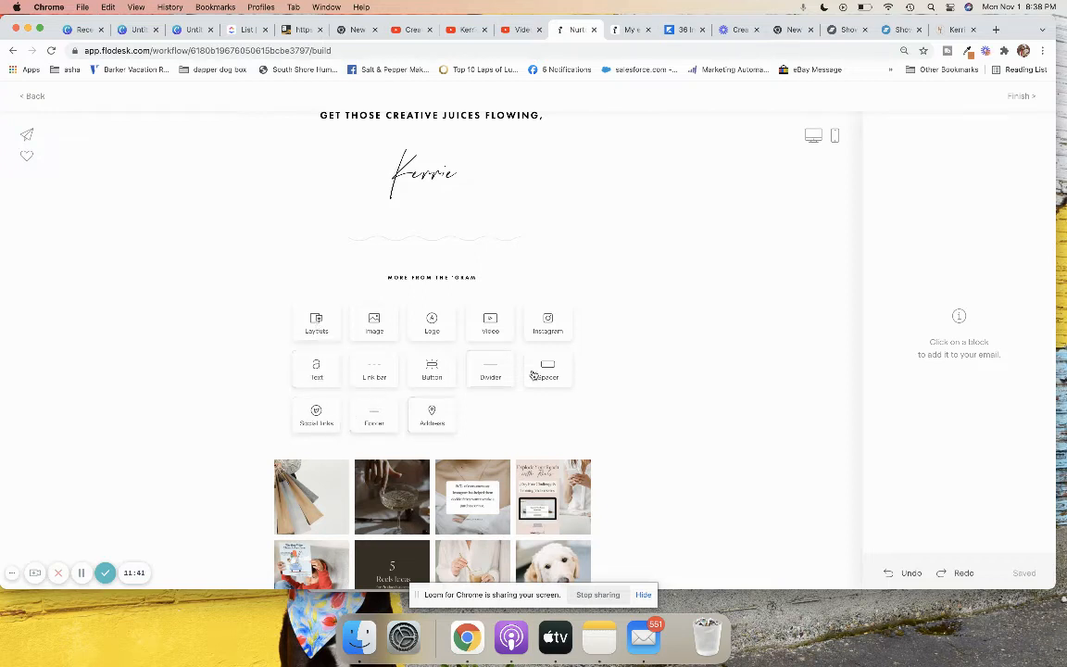
pyautogui.click(548, 320)
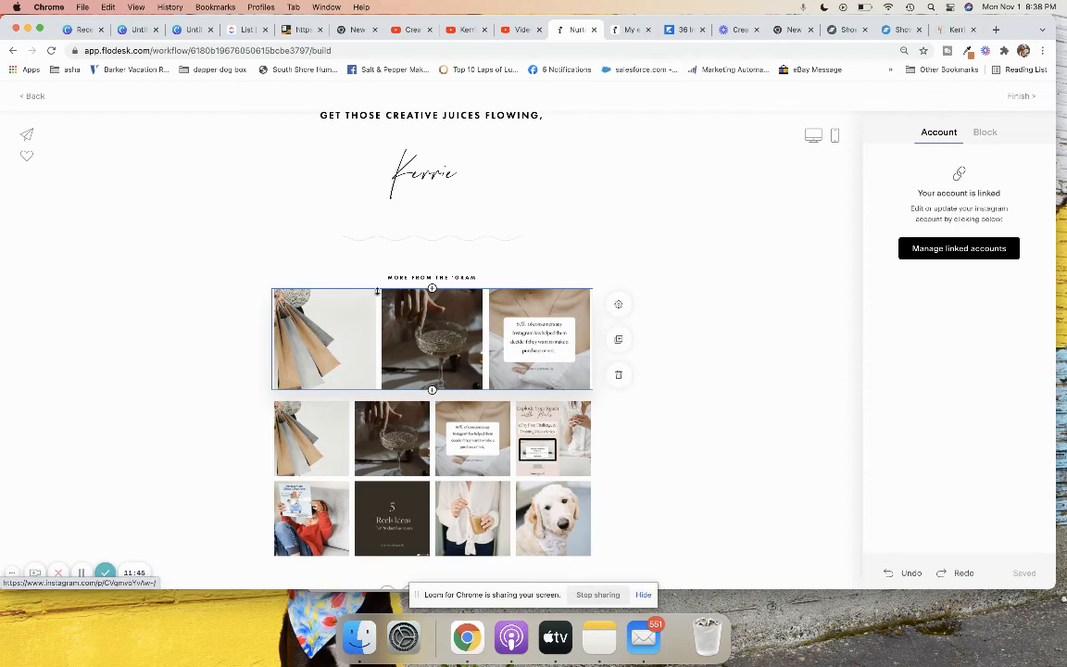
pyautogui.click(618, 372)
# Finish editing the welcome email and return to the workflow design.
pyautogui.scroll(10, 754, 306)
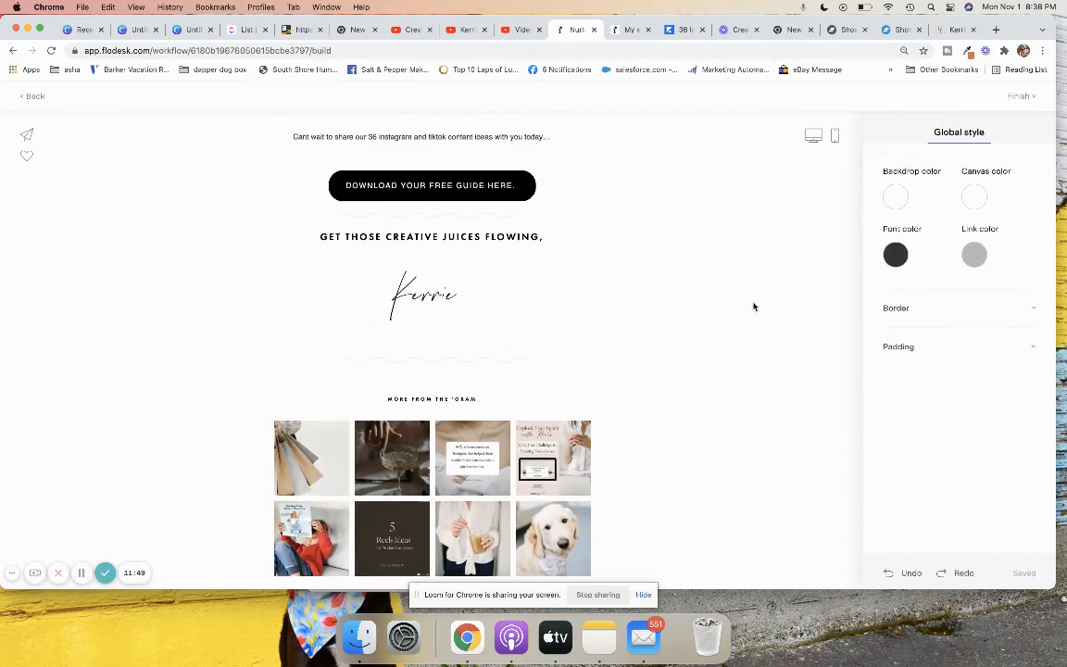
pyautogui.scroll(4, 754, 306)
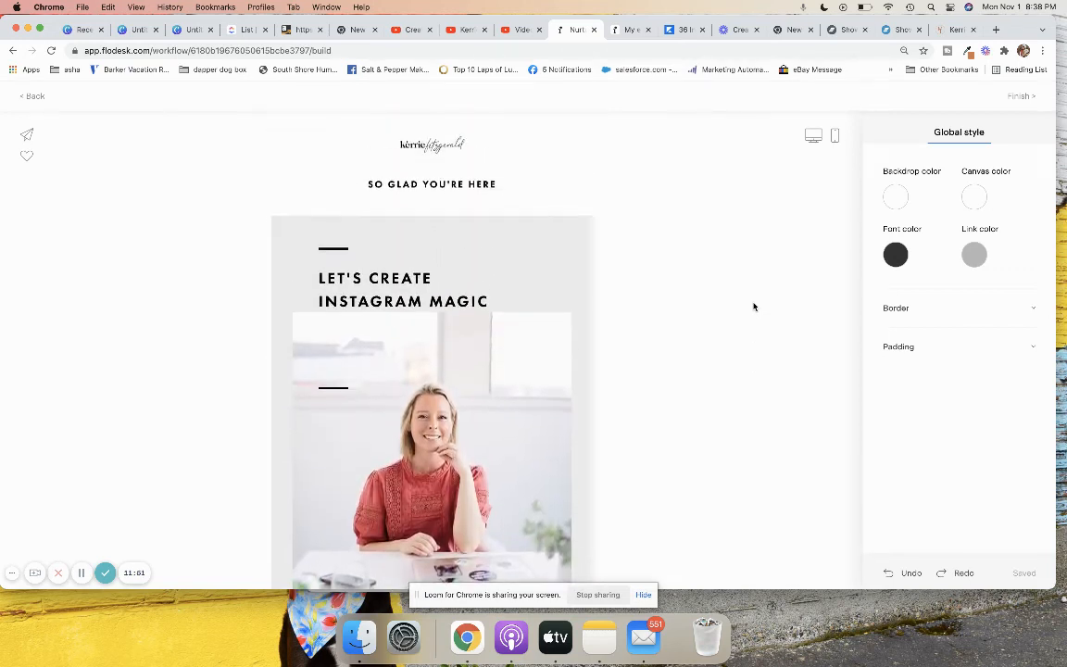
pyautogui.click(1018, 98)
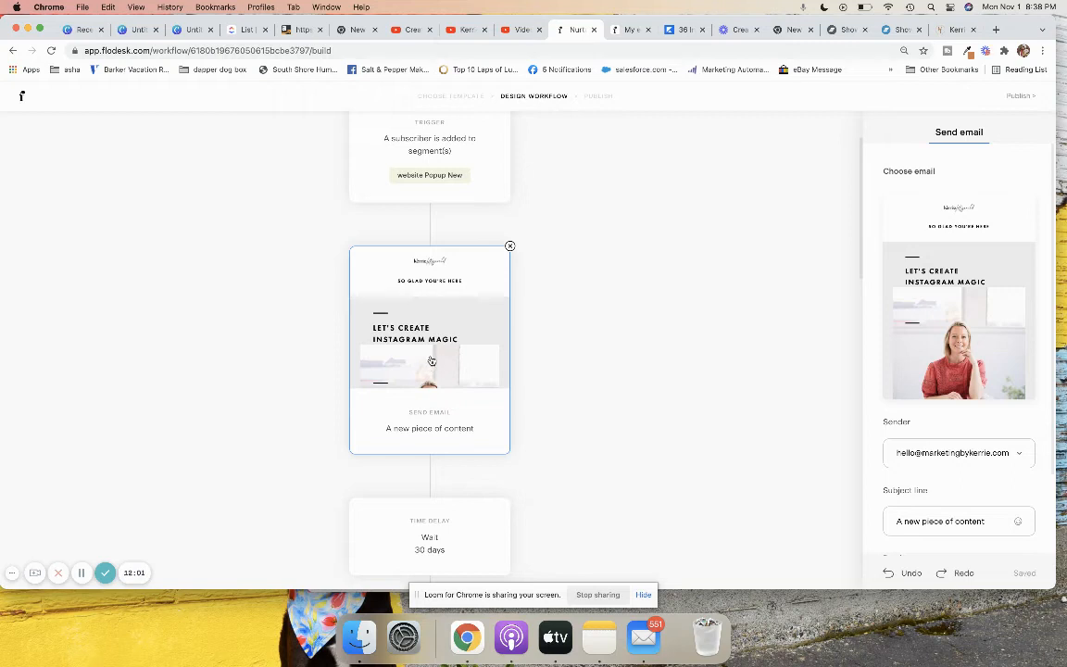
# Reopen the workflow's first email for editing, keeping the legacy Layouts for it.
pyautogui.click(959, 305)
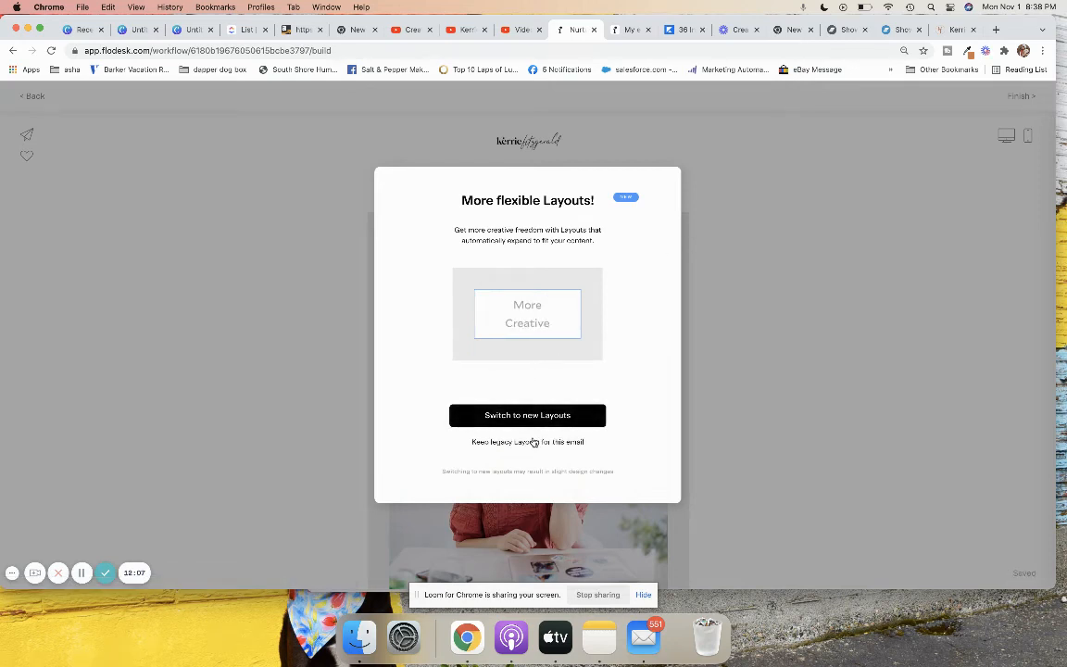
pyautogui.click(535, 442)
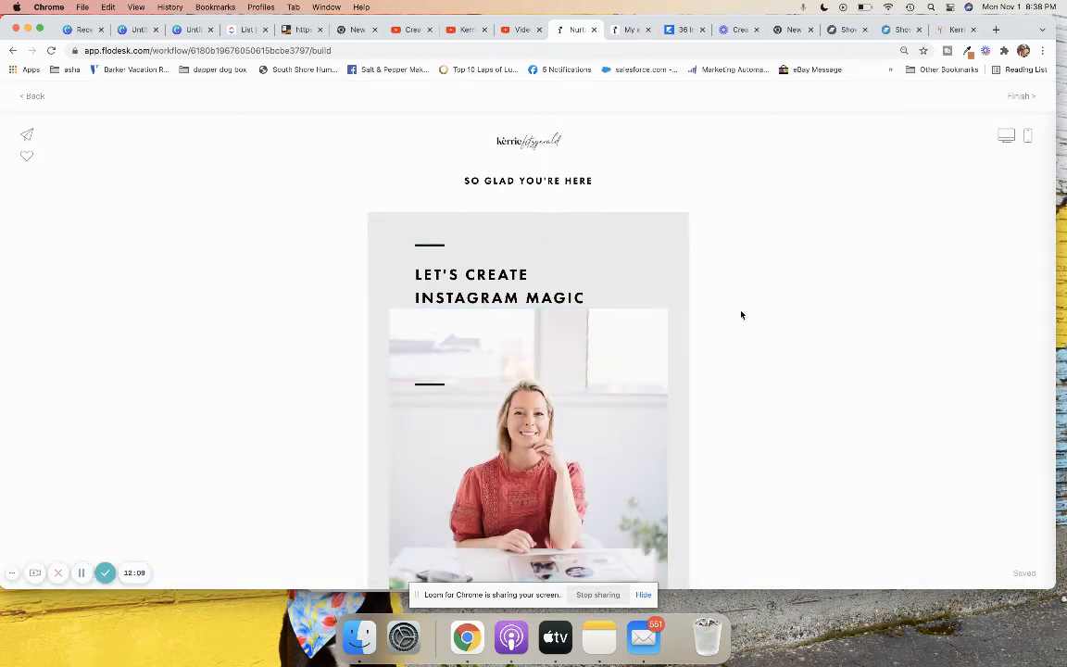
pyautogui.scroll(-5, 741, 315)
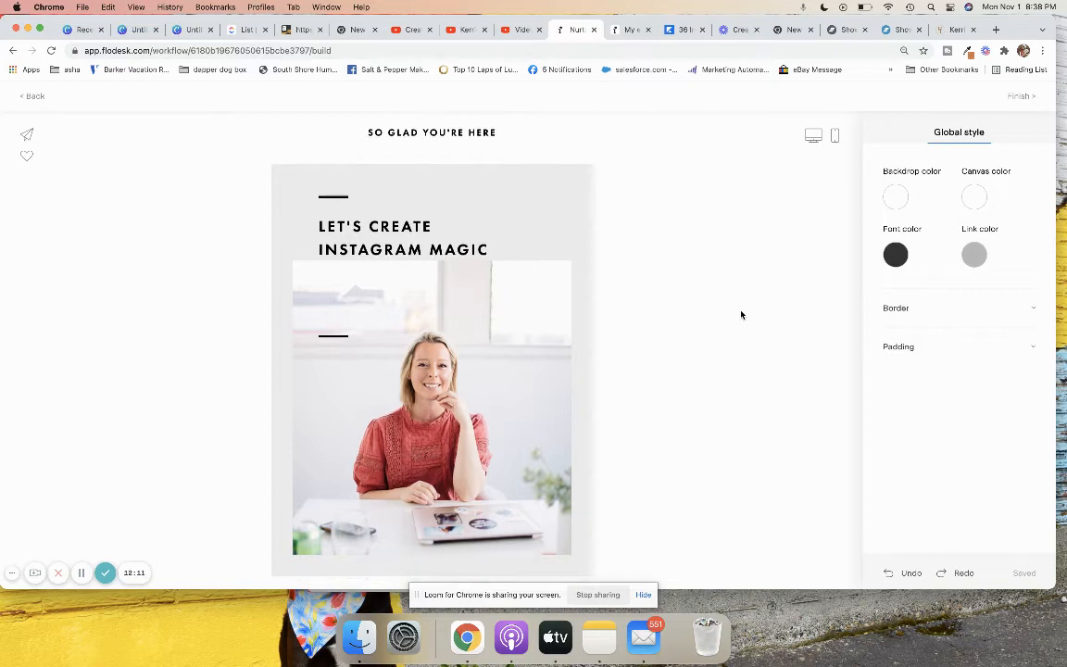
pyautogui.scroll(-3, 740, 315)
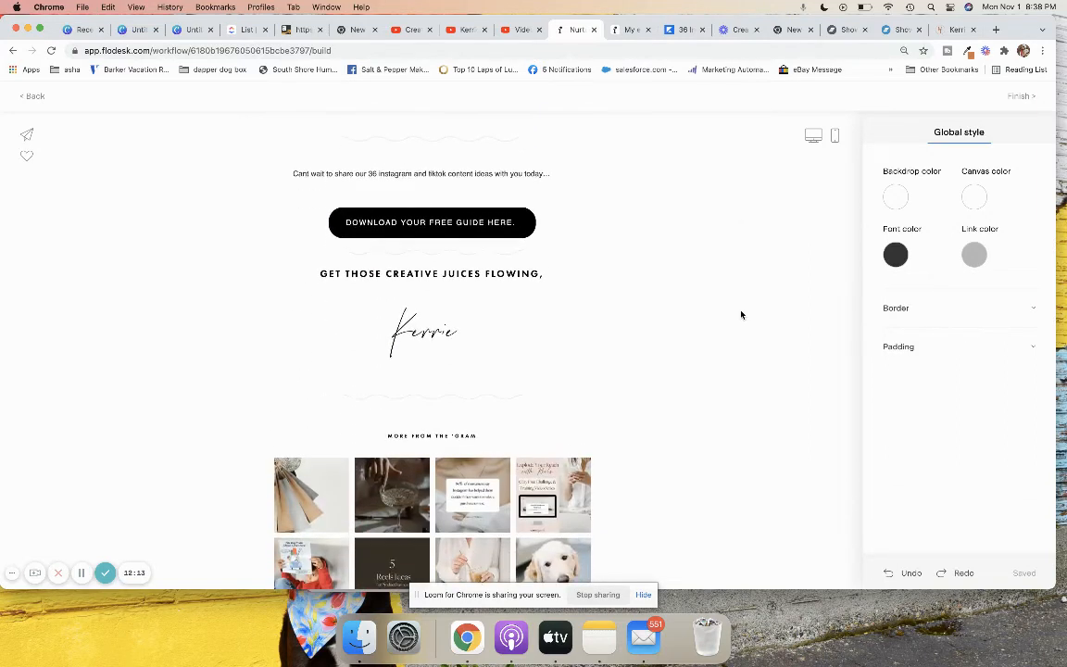
pyautogui.scroll(2, 740, 315)
pyautogui.scroll(3, 741, 314)
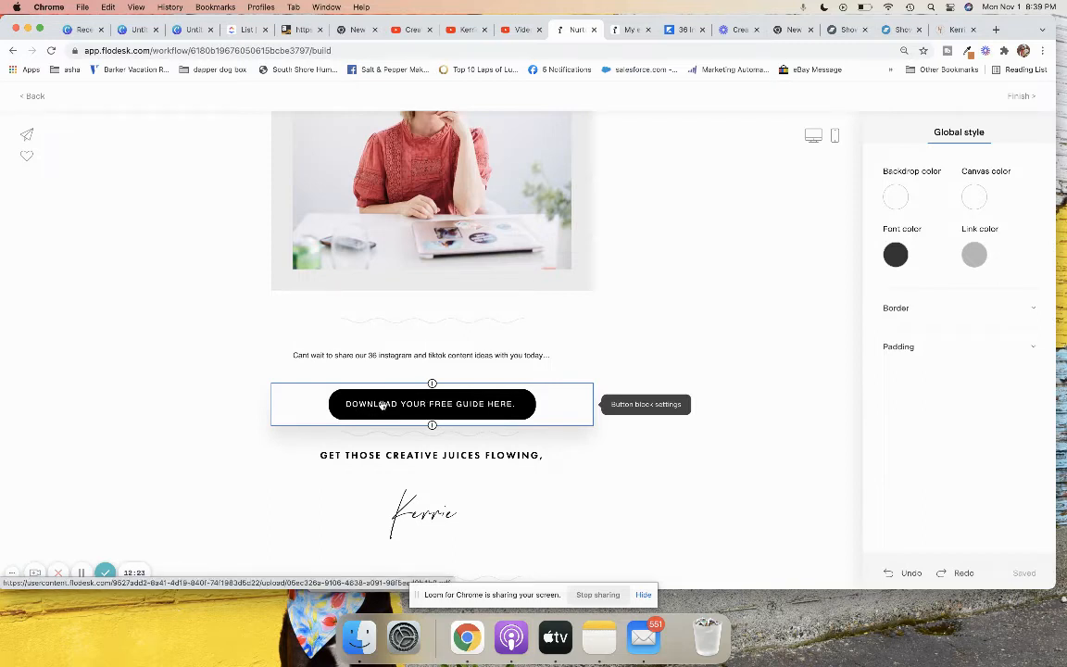
# Replace the text above the download button with "So happy to have you on our email list. PLease use code SHOP for 20% off your first order.".
pyautogui.click(550, 354)
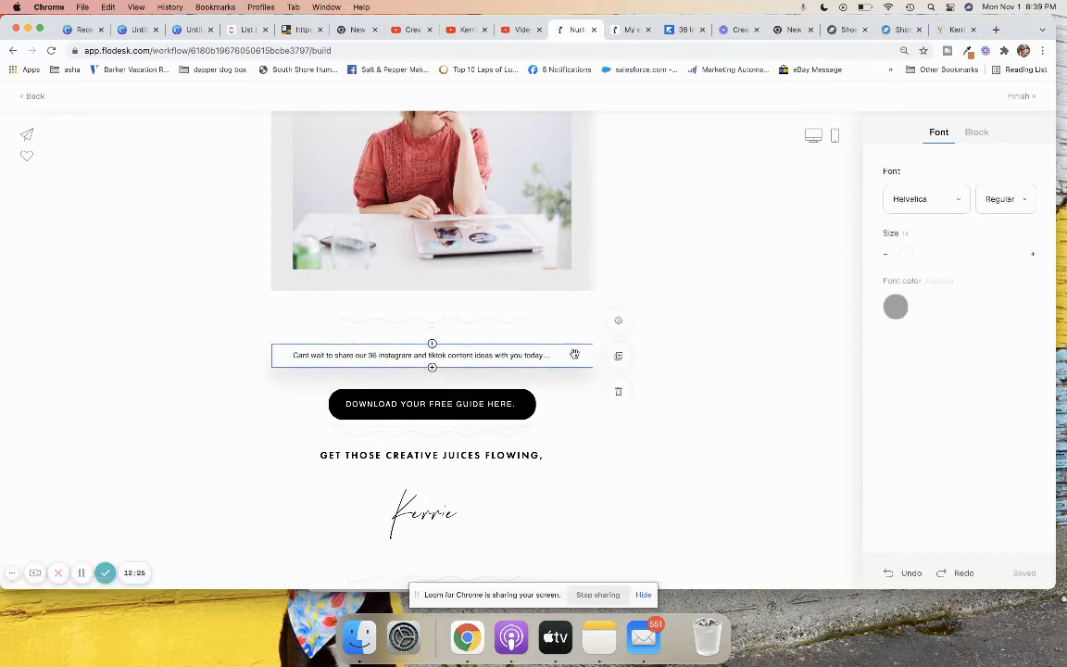
pyautogui.moveTo(477, 350); pyautogui.dragTo(282, 346)
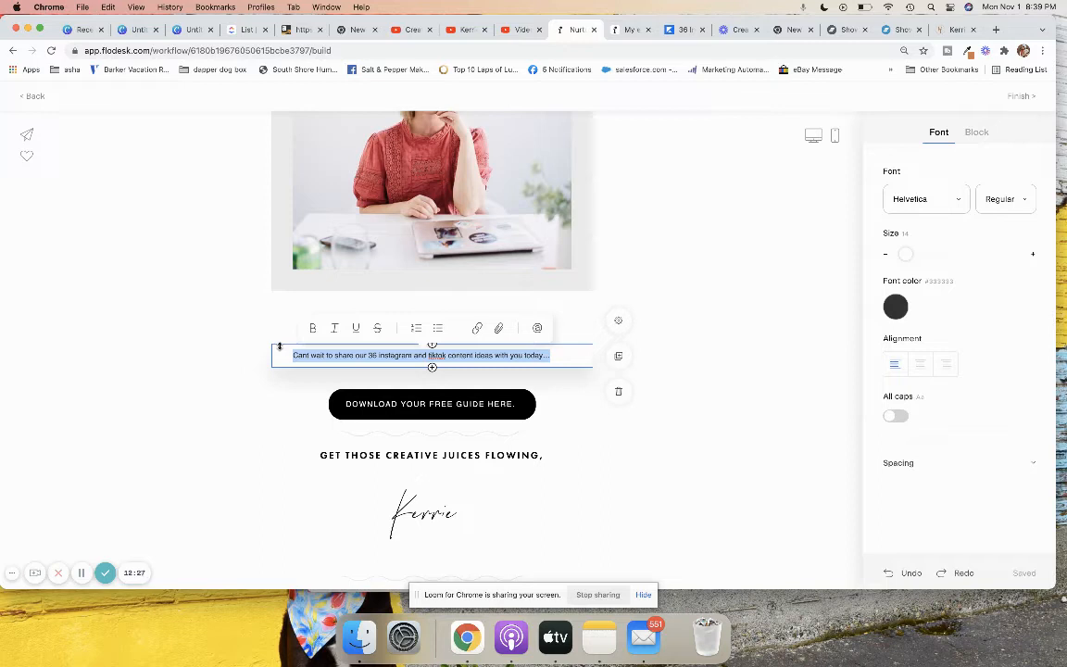
pyautogui.write('So happy to have you on o')
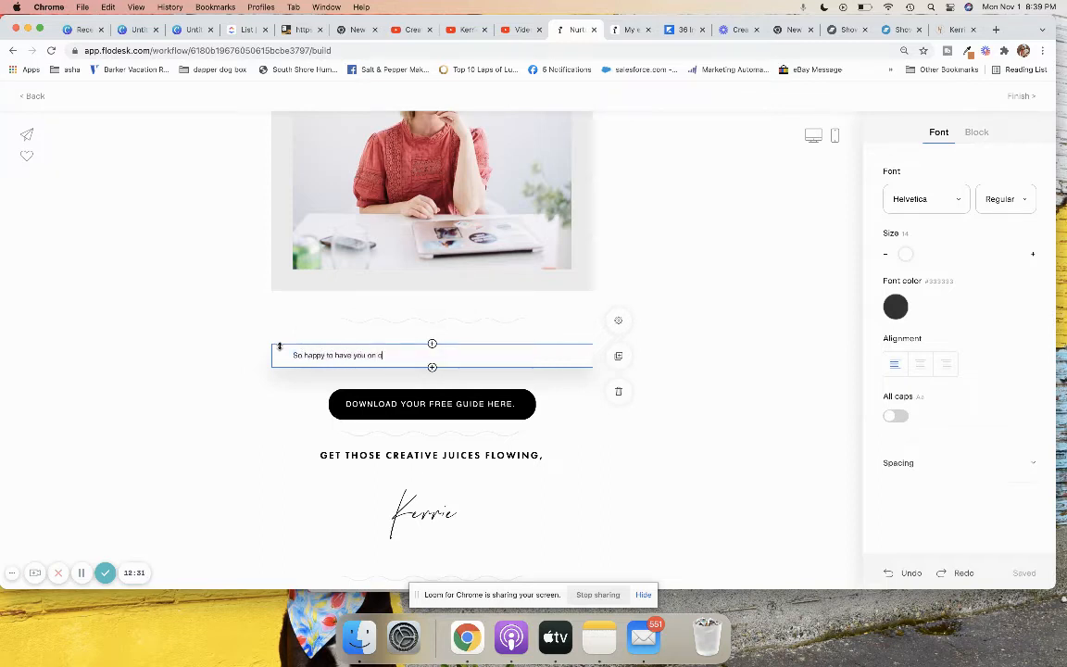
pyautogui.write('ur email list. PLease use code')
pyautogui.press('Return')
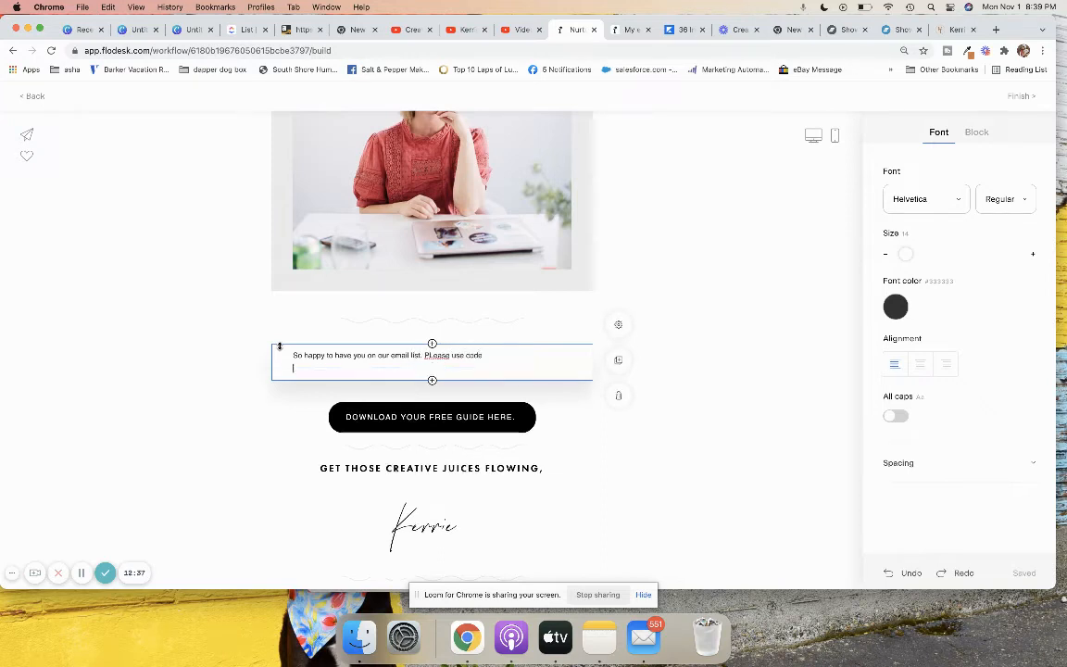
pyautogui.write('S')
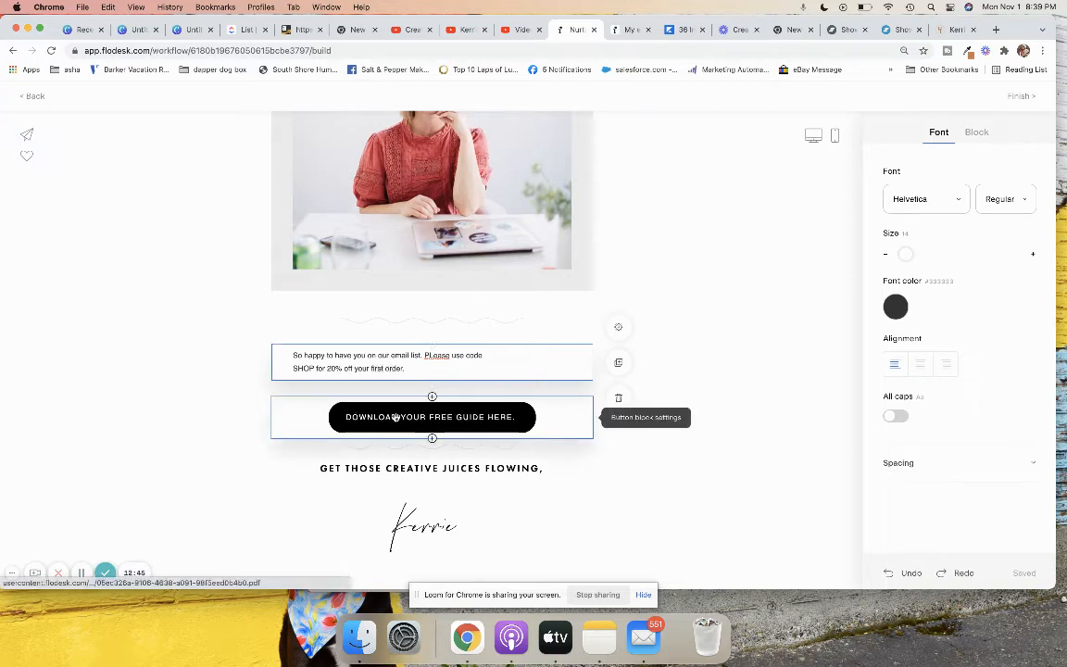
# Change the download button's label to "CLICK HERE TO SHOP".
pyautogui.click(477, 417)
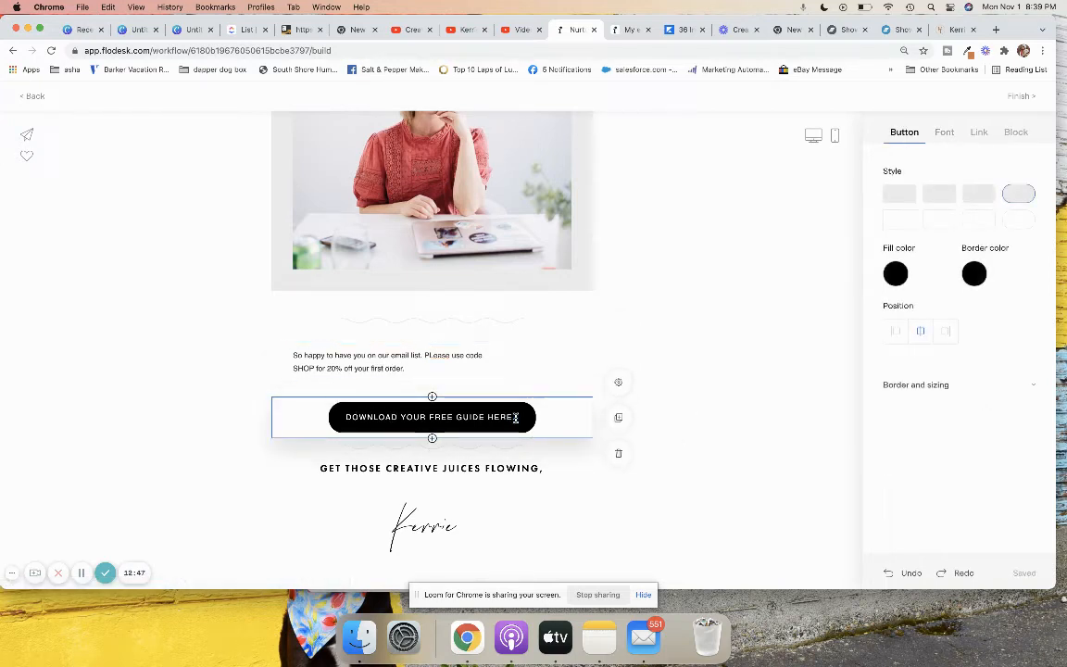
pyautogui.moveTo(512, 416); pyautogui.dragTo(331, 416)
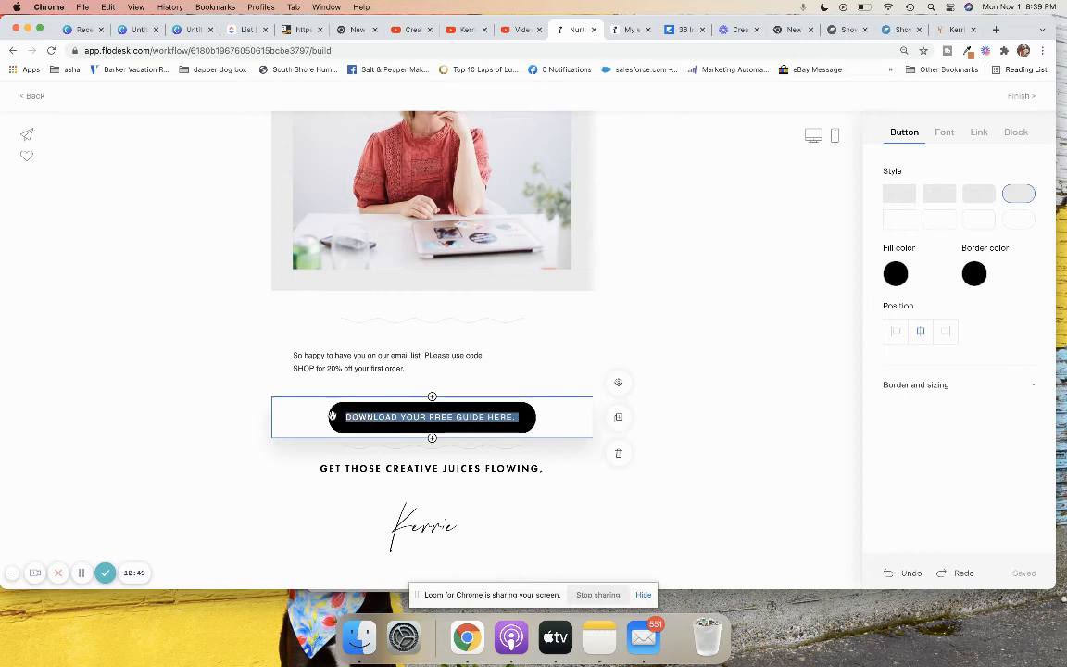
pyautogui.write('CLICK HERE TO ')
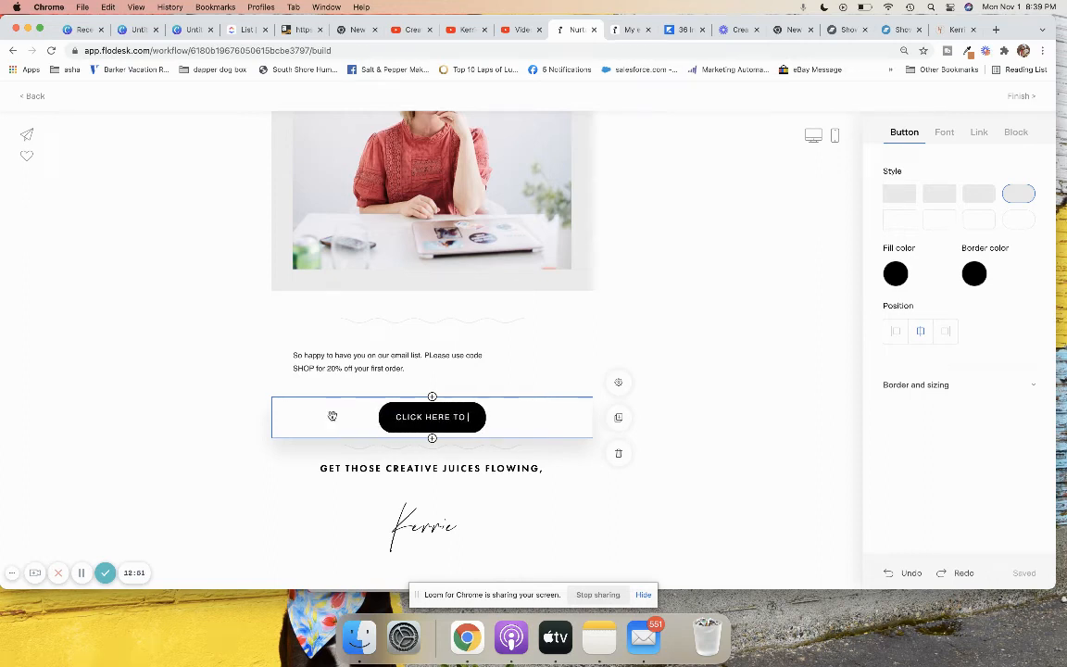
pyautogui.write('SHOP')
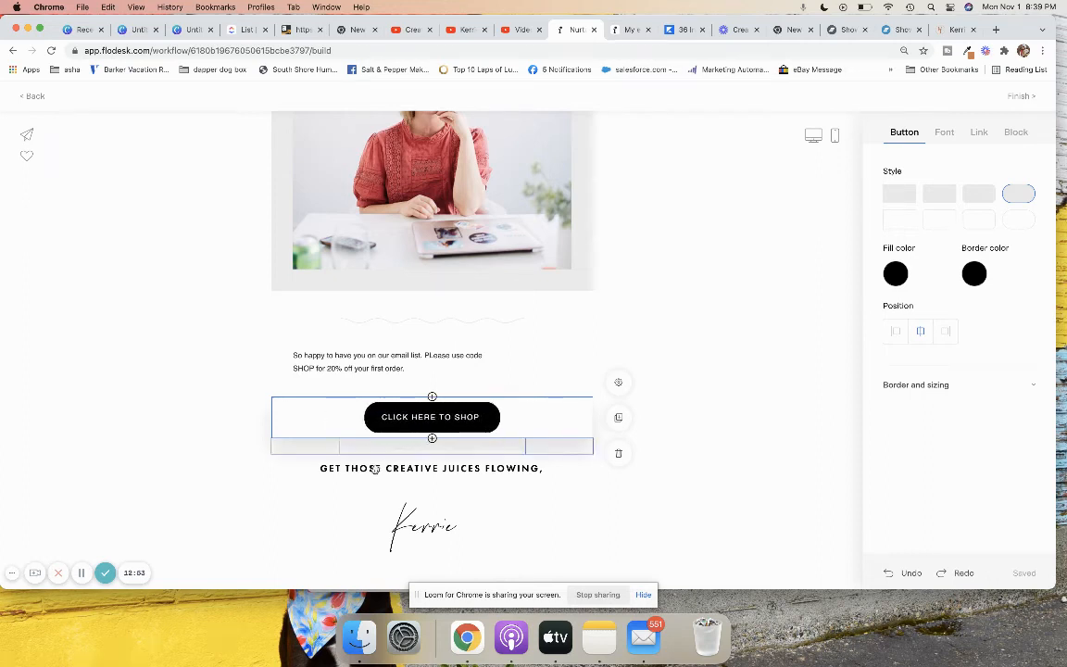
pyautogui.click(742, 347)
# Switch the shop button's link from the attached file to a web address and finish editing the email.
pyautogui.click(413, 411)
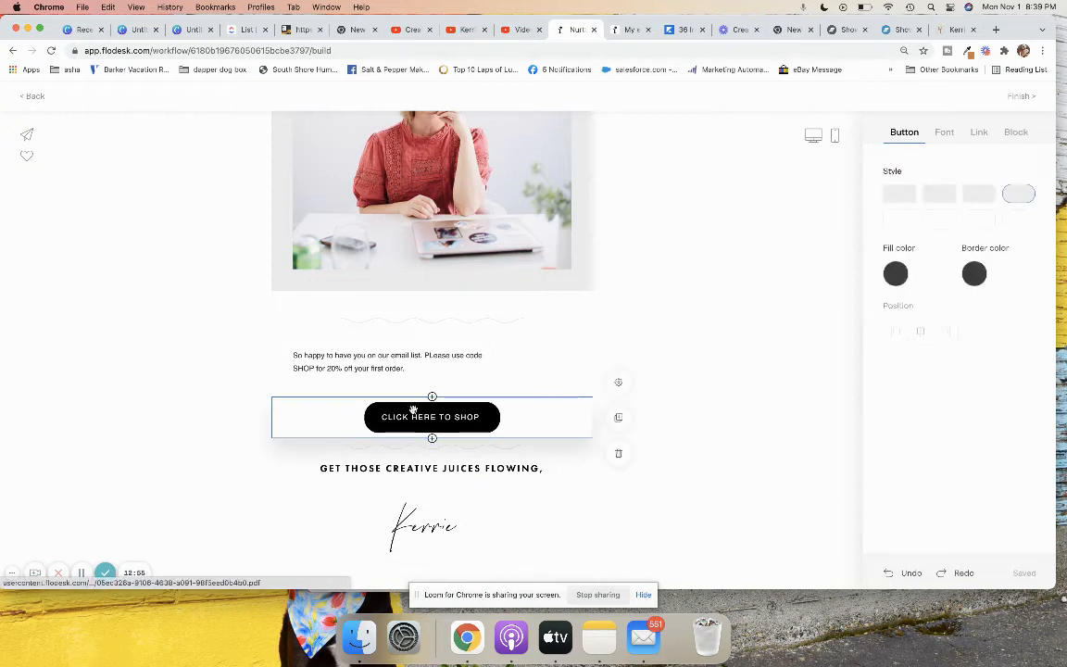
pyautogui.click(979, 132)
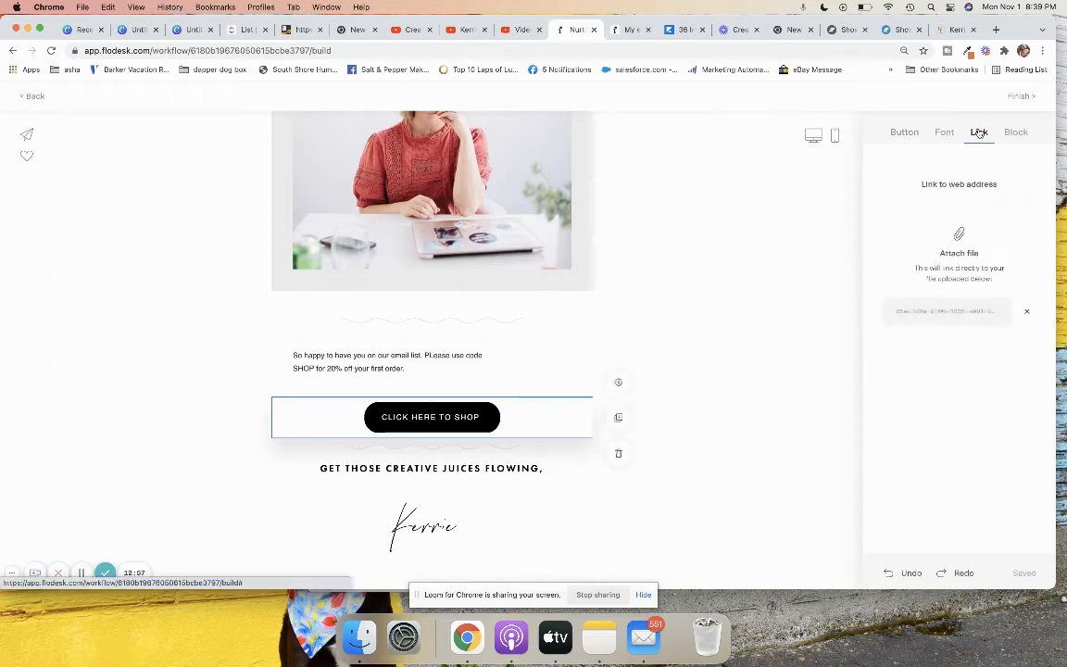
pyautogui.click(949, 183)
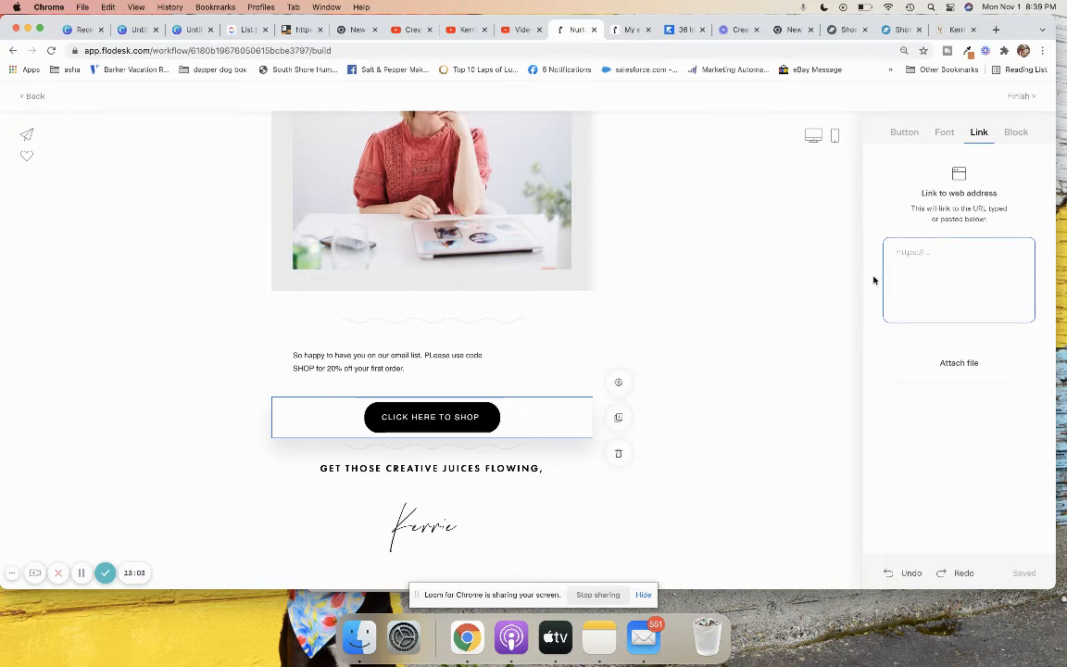
pyautogui.click(806, 244)
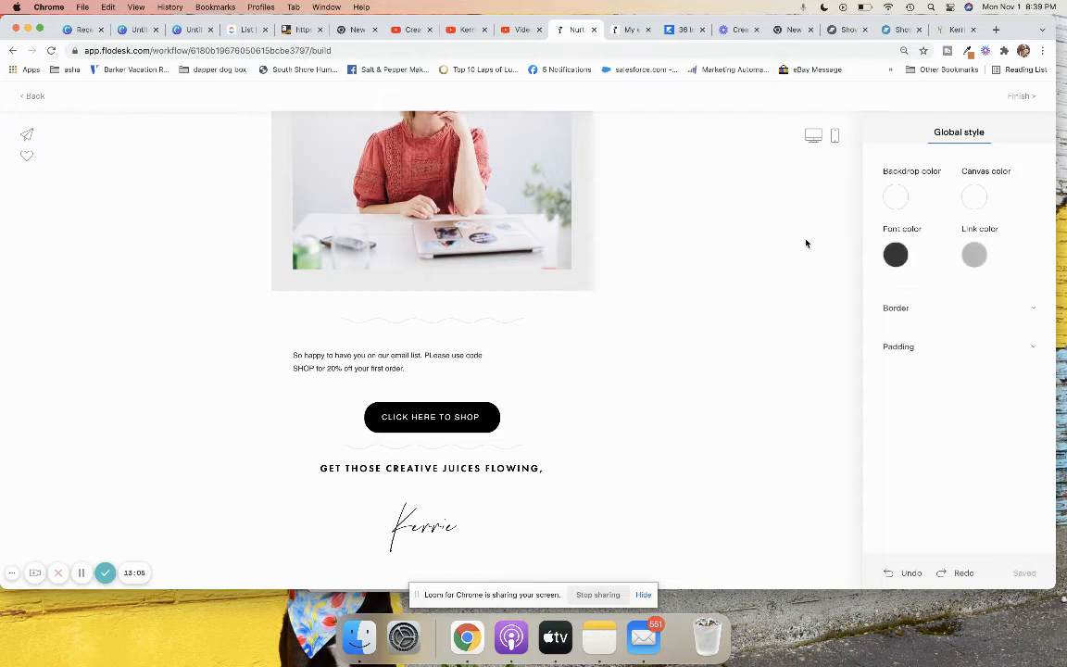
pyautogui.scroll(5, 805, 243)
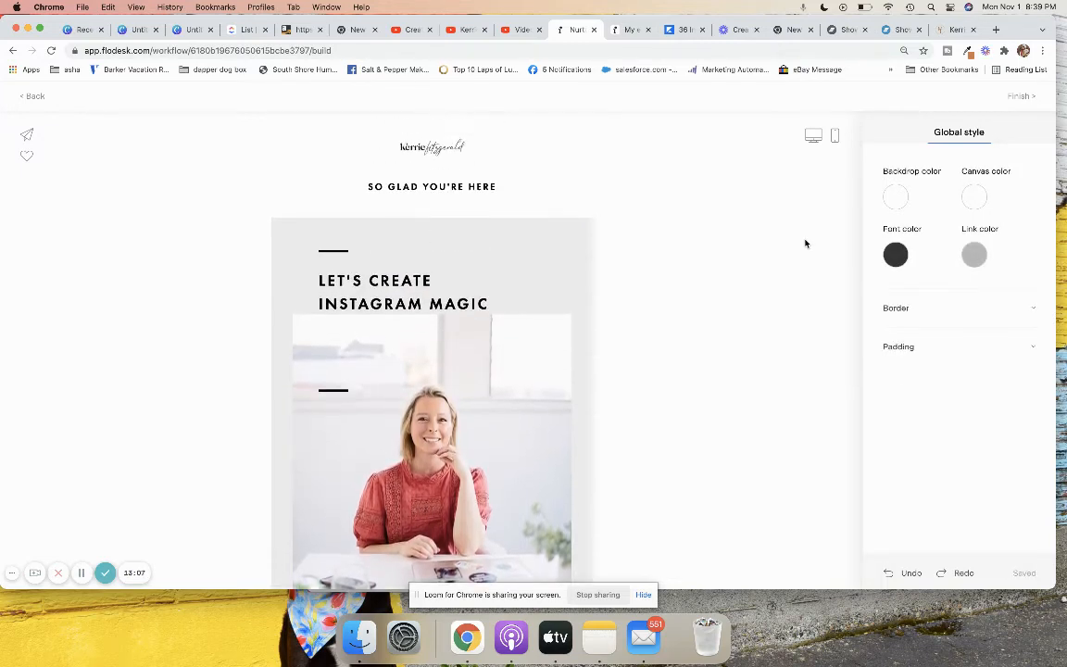
pyautogui.click(1019, 96)
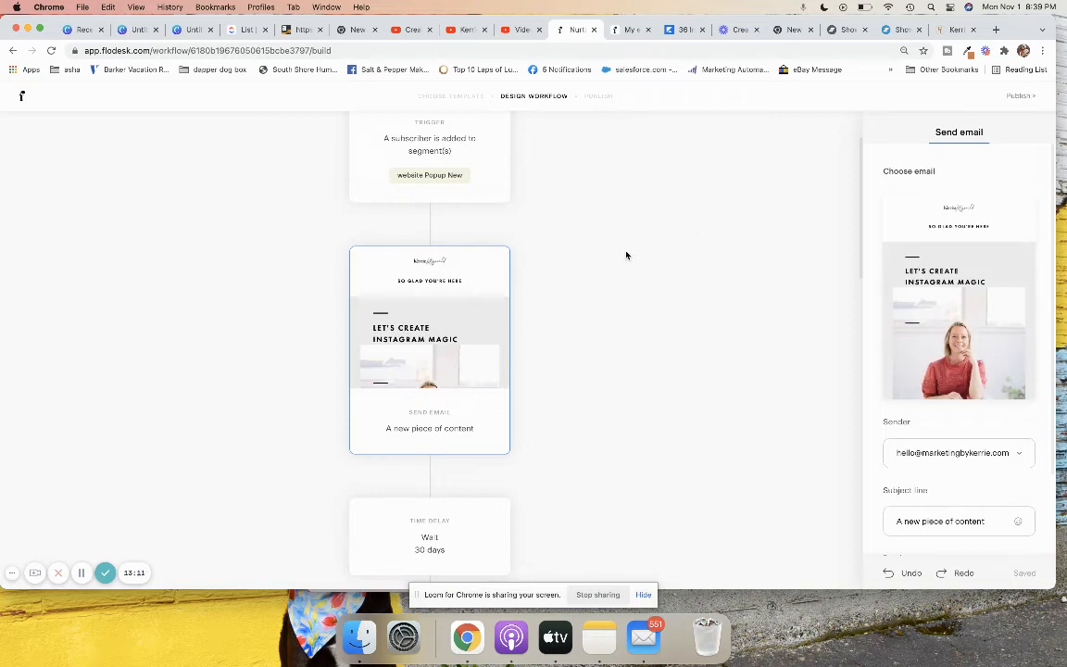
# Delete the "My favorite resources" email and the time delay that follows it from the workflow.
pyautogui.scroll(2, 626, 255)
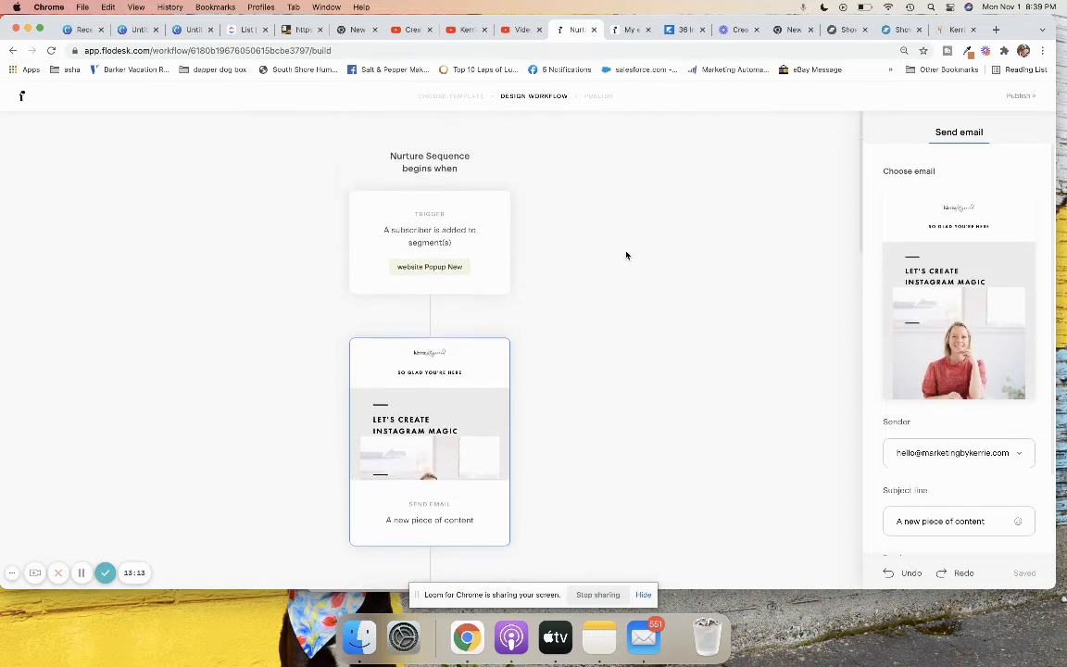
pyautogui.scroll(-6, 626, 255)
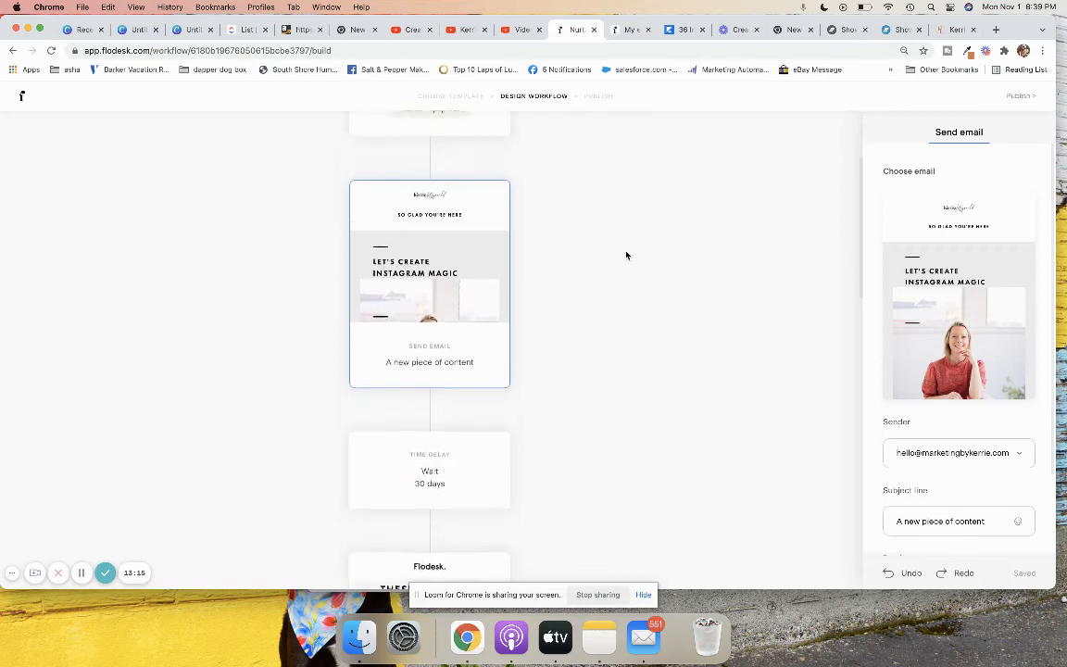
pyautogui.scroll(-3, 626, 255)
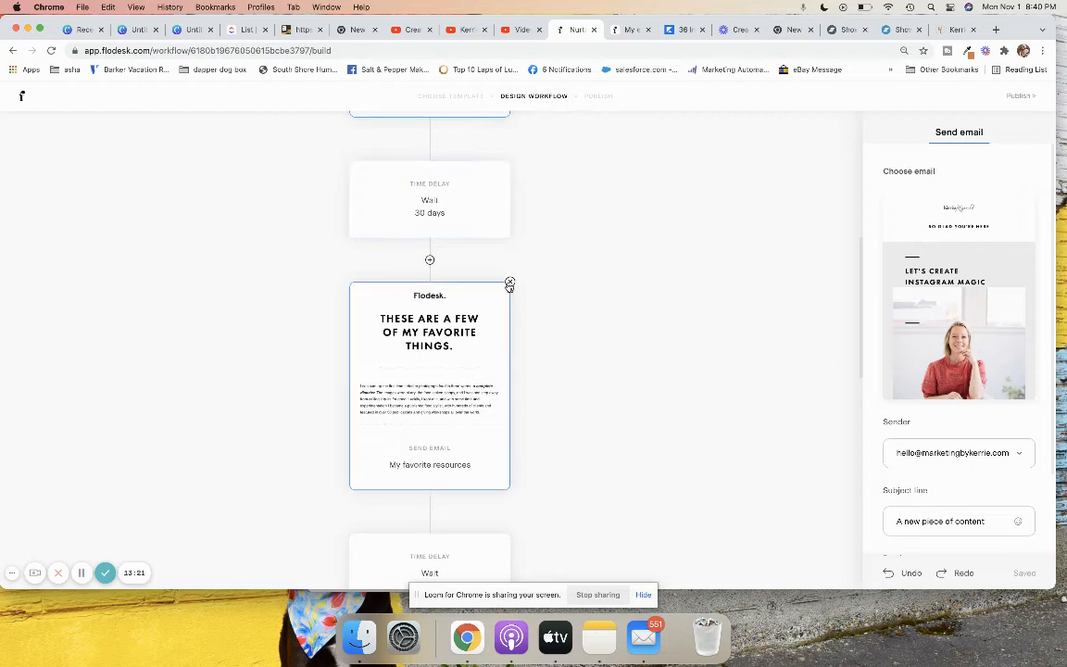
pyautogui.click(510, 282)
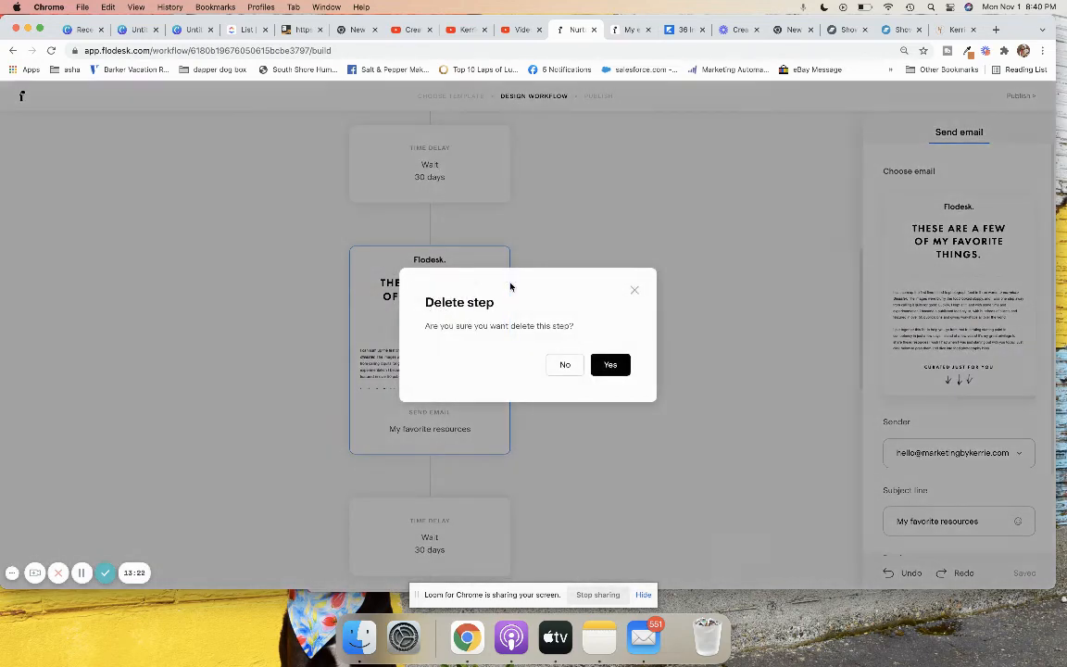
pyautogui.click(610, 365)
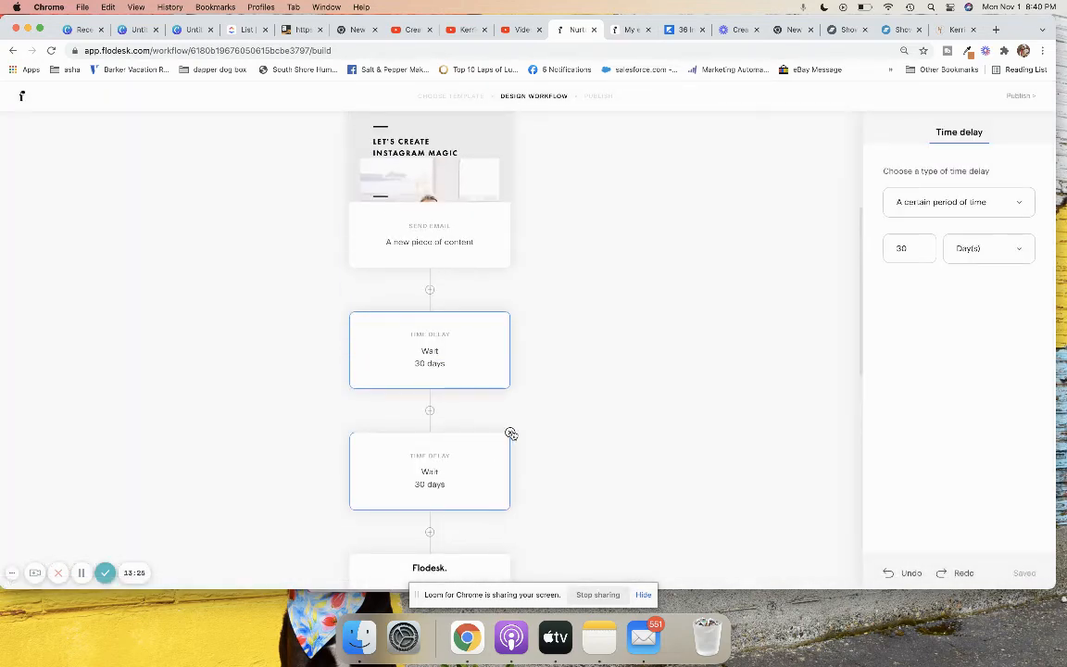
pyautogui.click(508, 433)
pyautogui.click(610, 364)
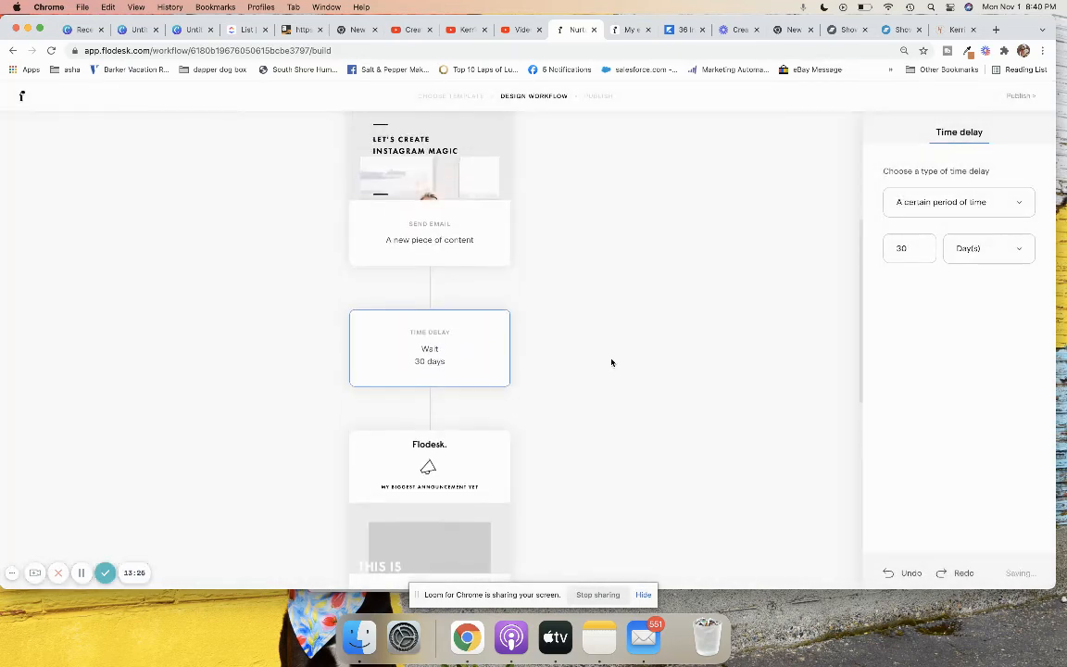
# Delete the "My biggest announcement yet" email and the time delay after it from the workflow.
pyautogui.click(509, 431)
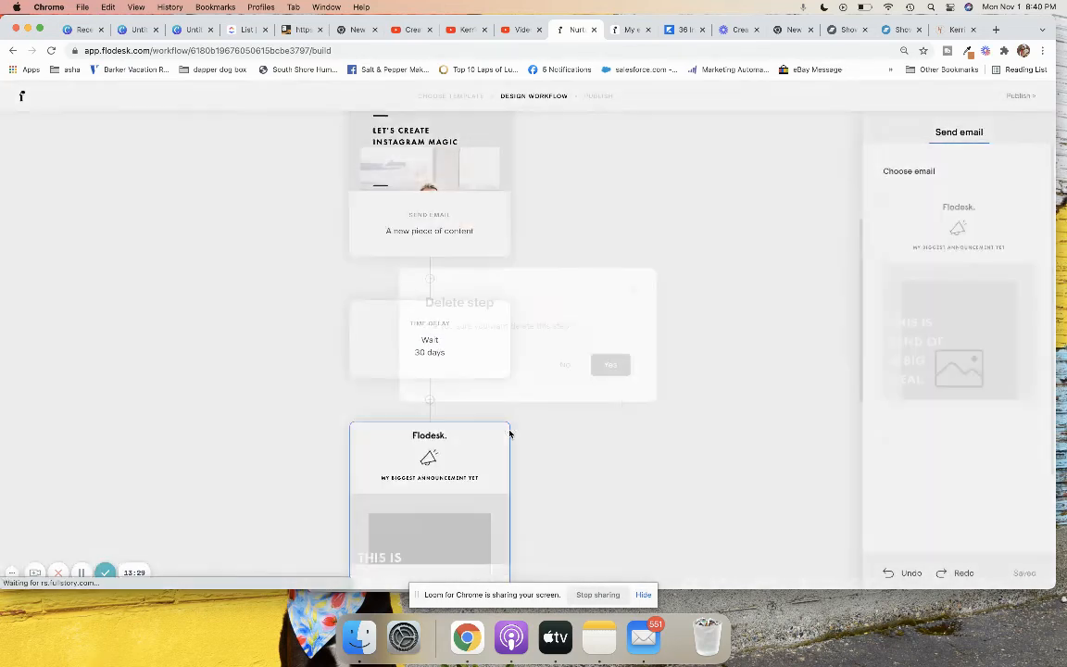
pyautogui.scroll(3, 608, 369)
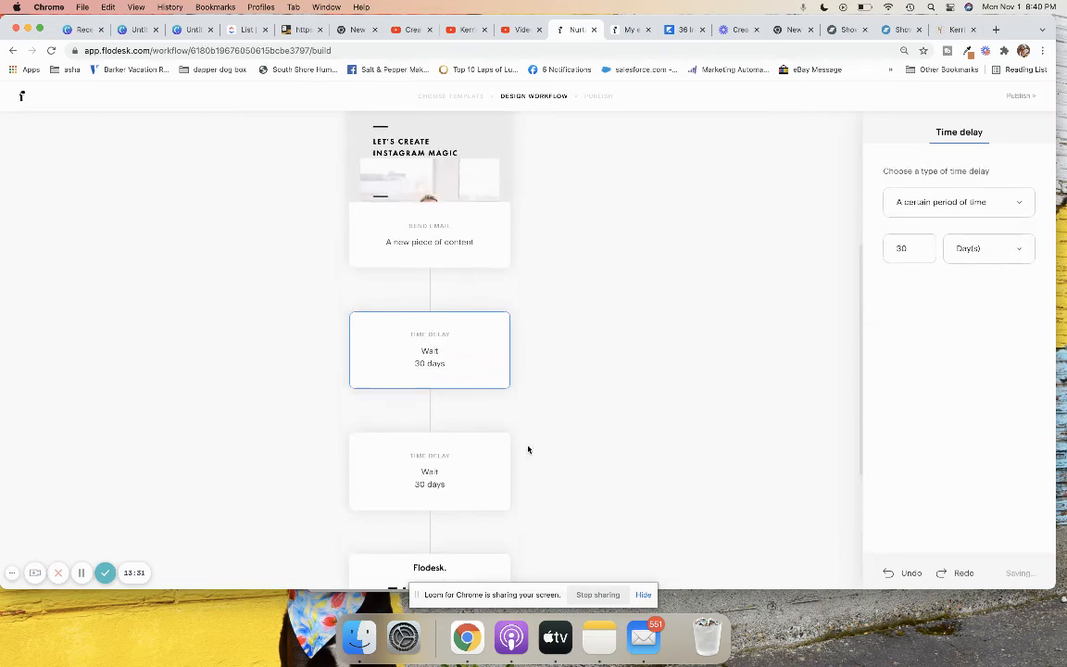
pyautogui.click(509, 433)
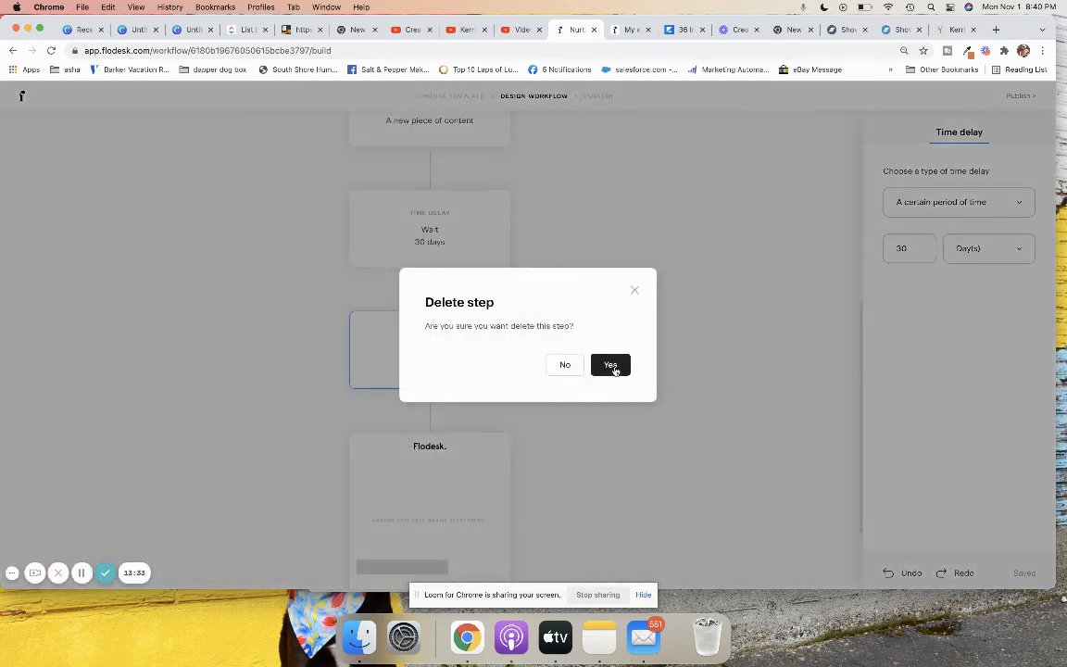
pyautogui.click(610, 364)
# Delete the "Gratitude for your fans" email and the remaining 30-day time delay, keeping only the first email.
pyautogui.click(509, 433)
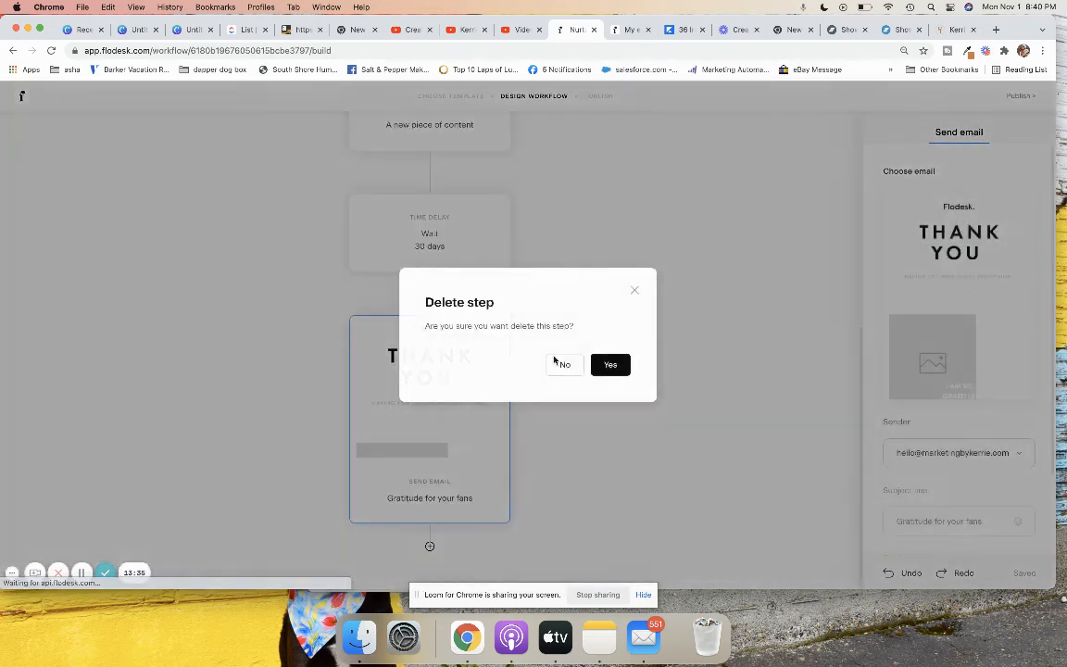
pyautogui.click(609, 364)
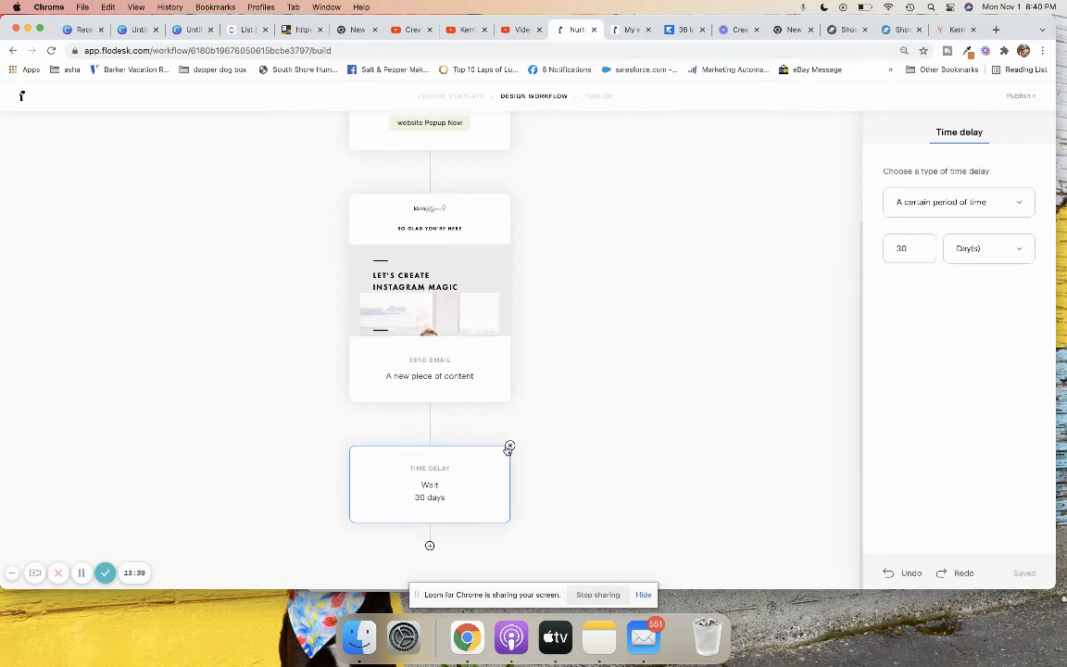
pyautogui.click(509, 447)
pyautogui.click(610, 366)
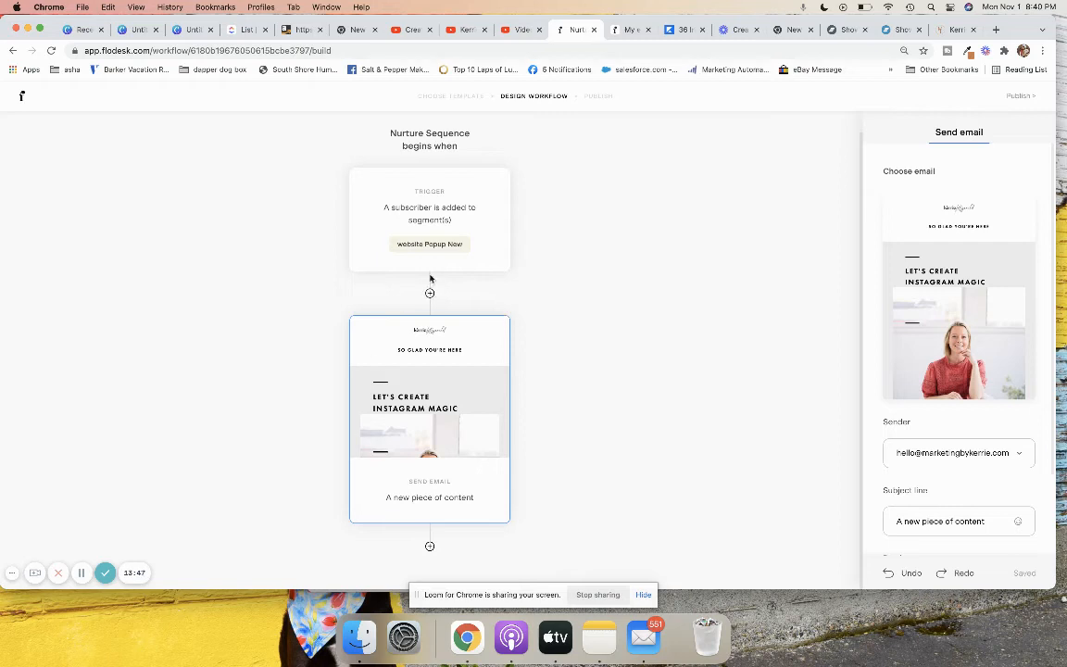
# Insert an empty email step between the trigger and the first email, and delete it again.
pyautogui.click(429, 547)
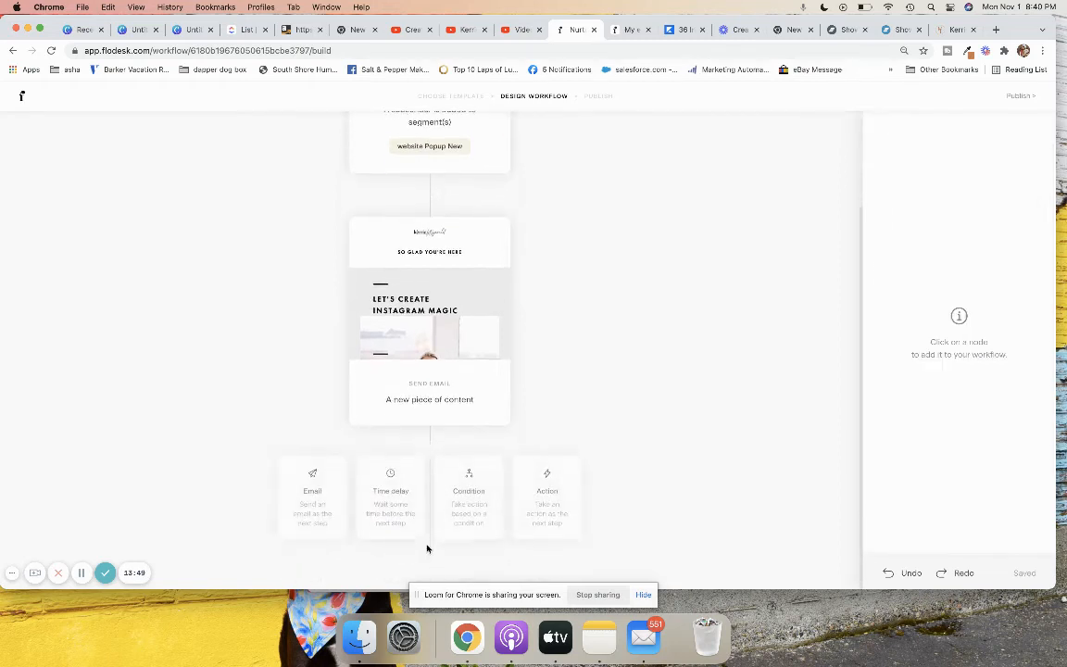
pyautogui.click(557, 219)
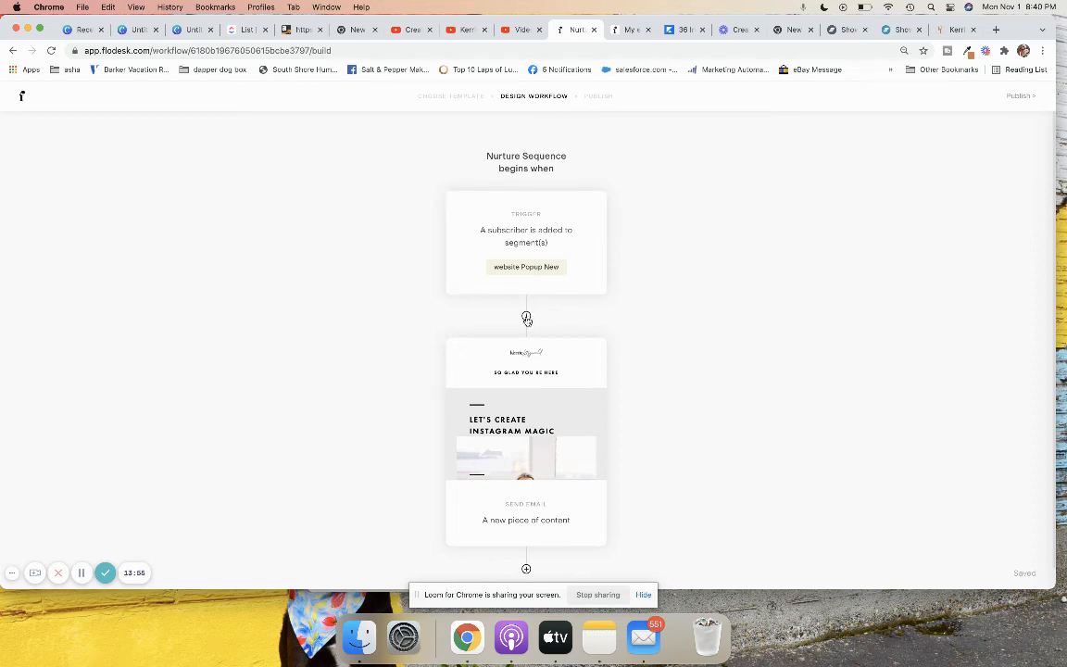
pyautogui.click(526, 317)
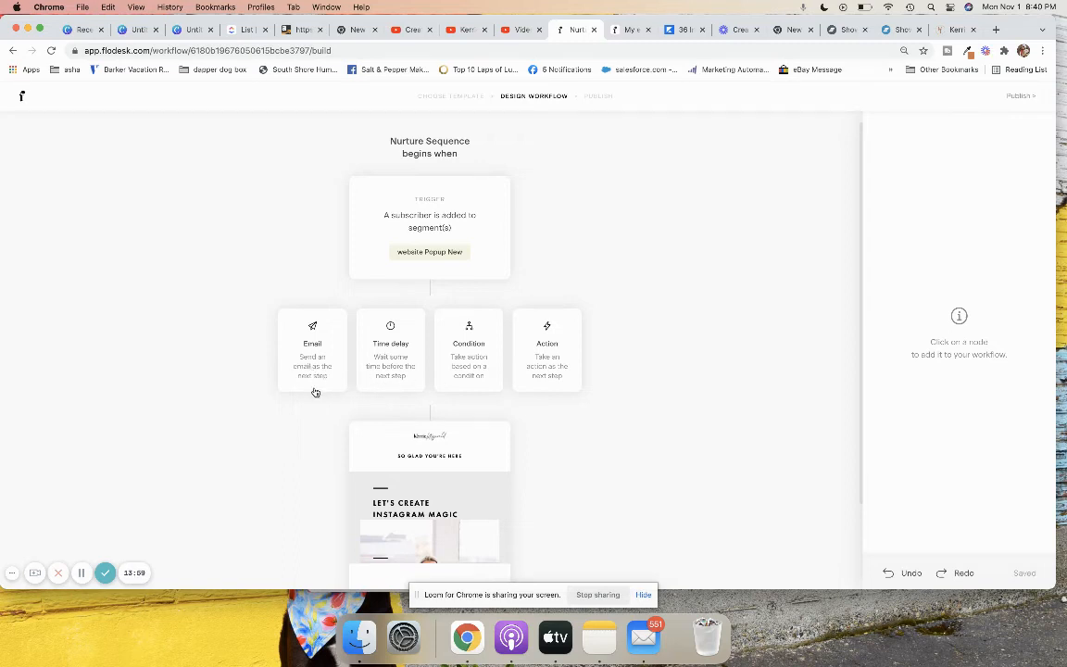
pyautogui.click(314, 364)
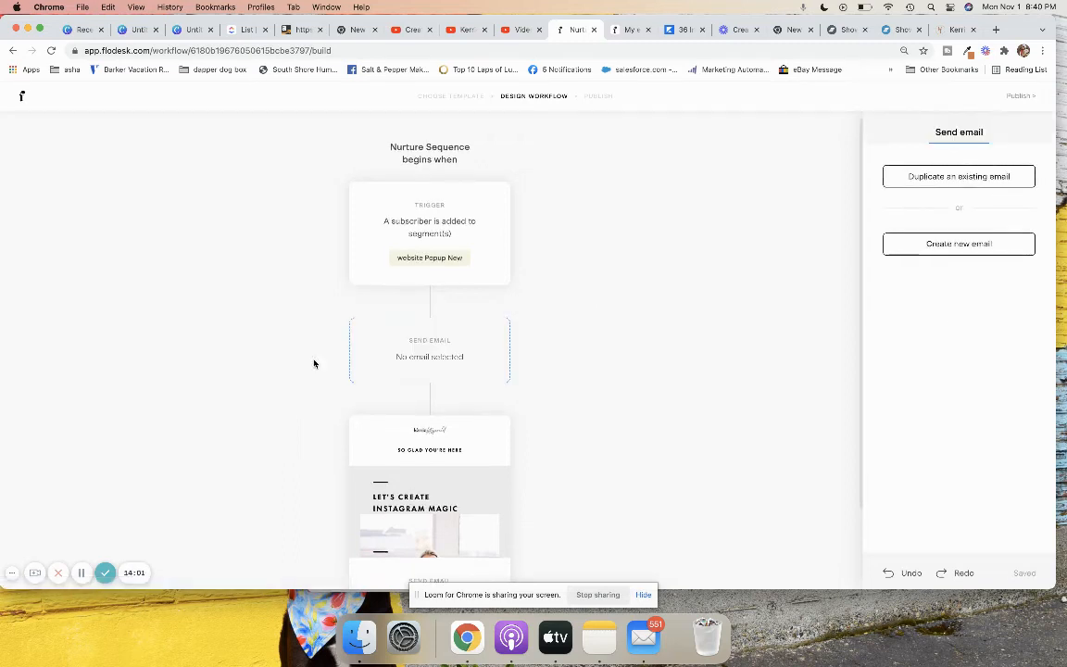
pyautogui.moveTo(441, 433); pyautogui.dragTo(440, 344)
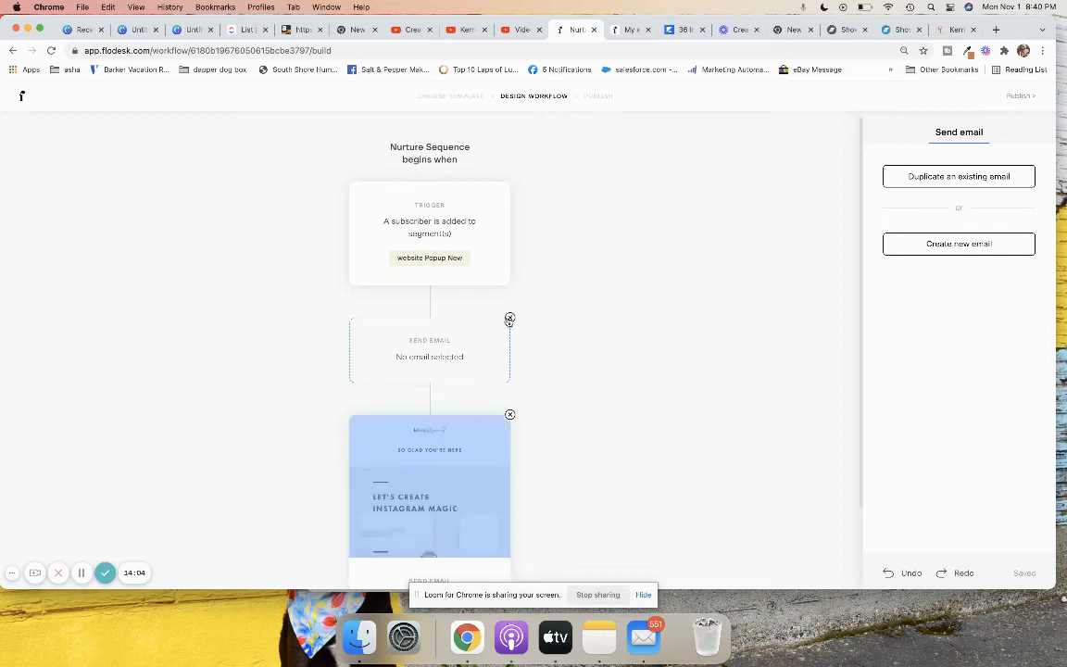
pyautogui.click(509, 319)
pyautogui.click(610, 365)
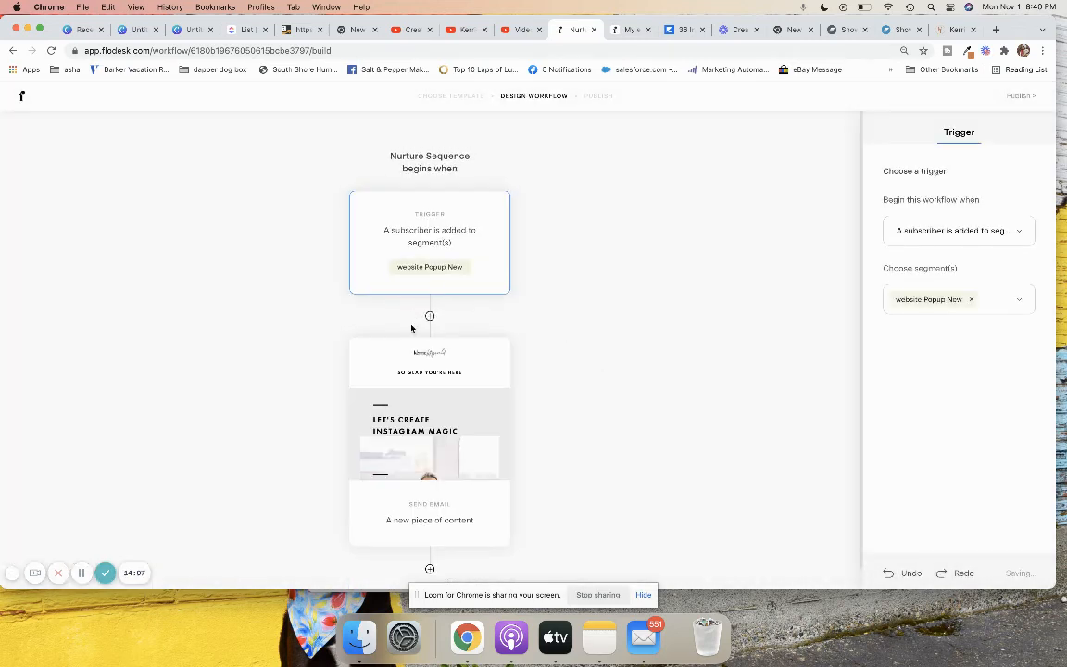
# Insert a time delay between the trigger and the first email, and delete it again.
pyautogui.click(428, 313)
pyautogui.click(391, 348)
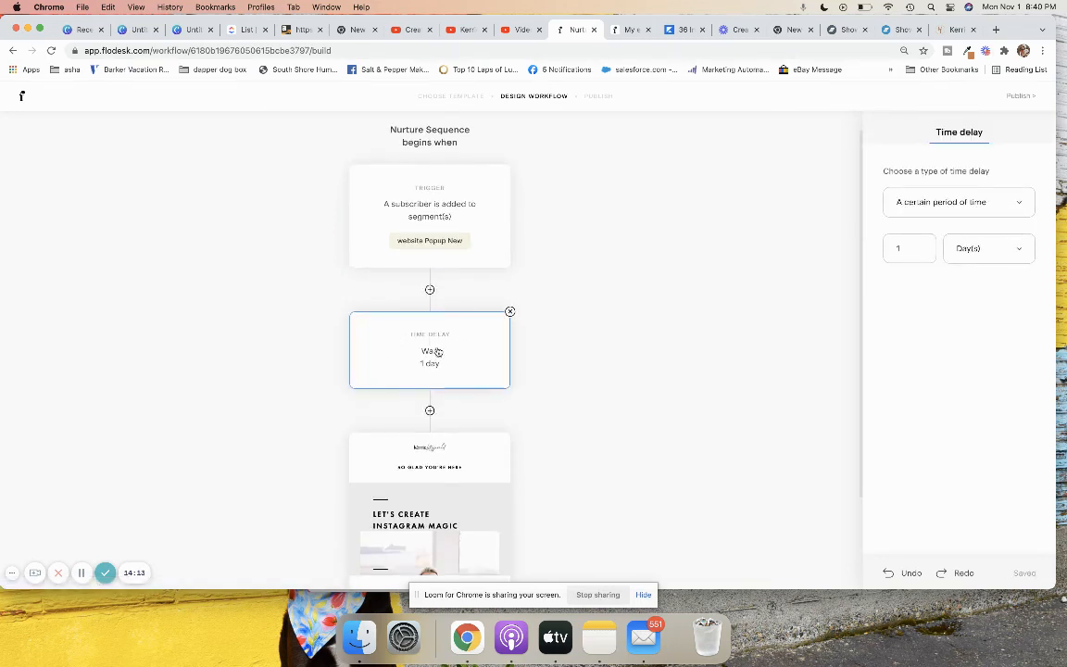
pyautogui.click(509, 314)
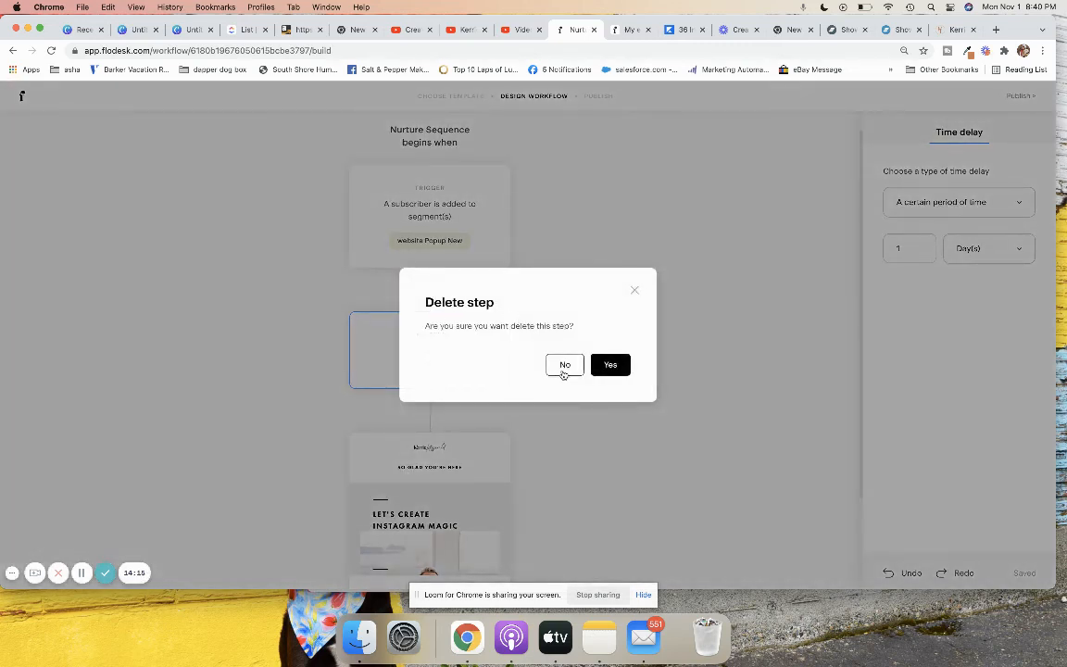
pyautogui.click(608, 366)
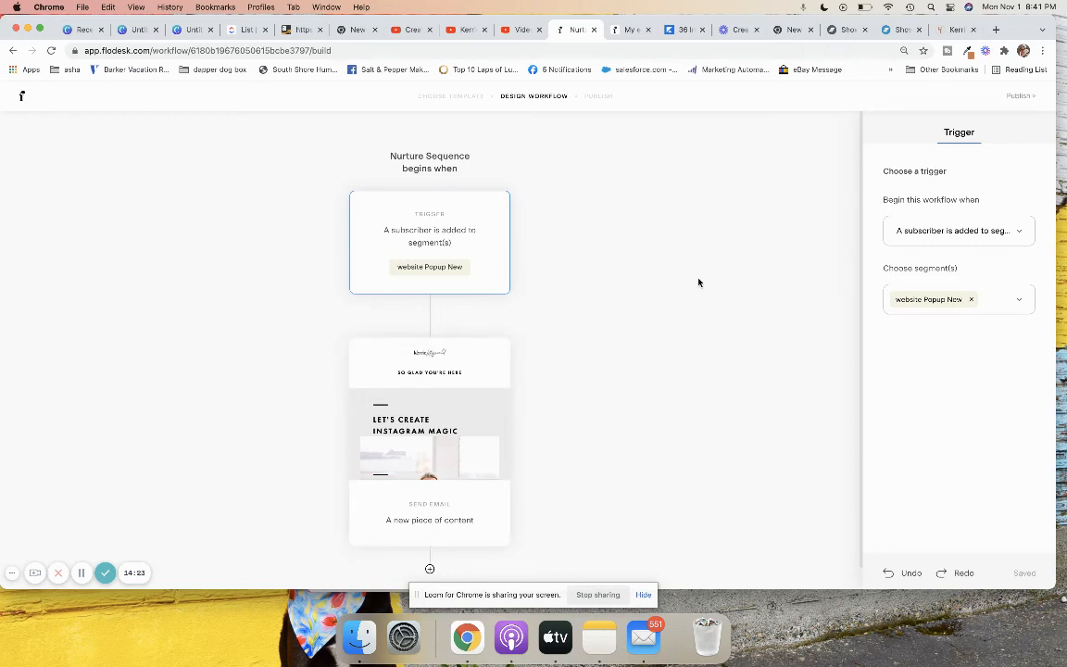
# Add a 1-day time delay after the first email, followed by a new email step.
pyautogui.click(428, 569)
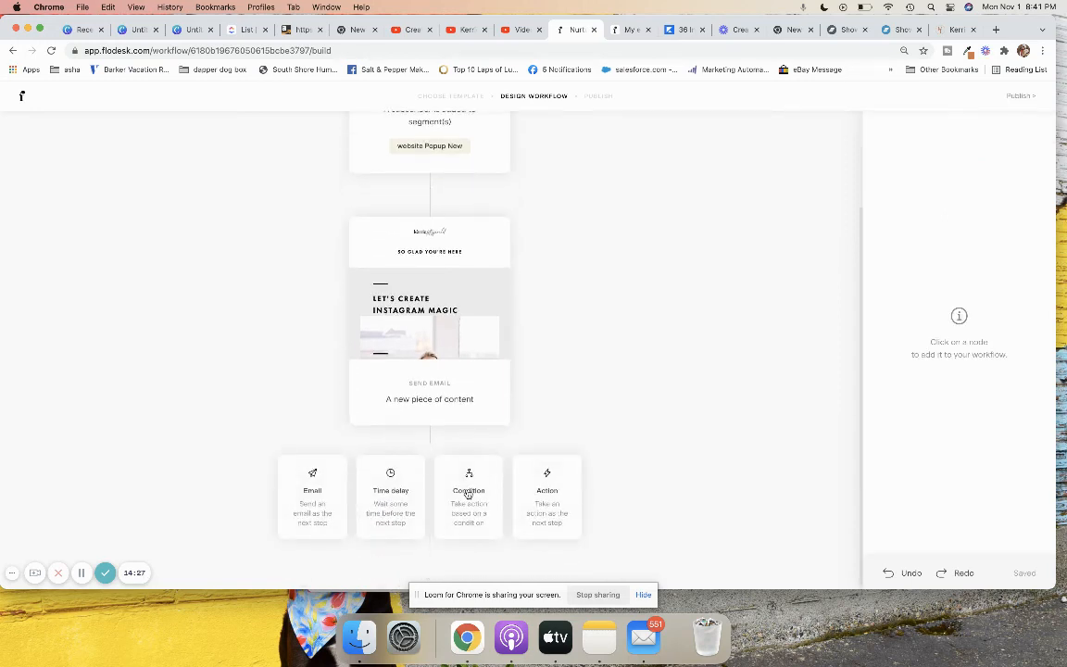
pyautogui.click(404, 508)
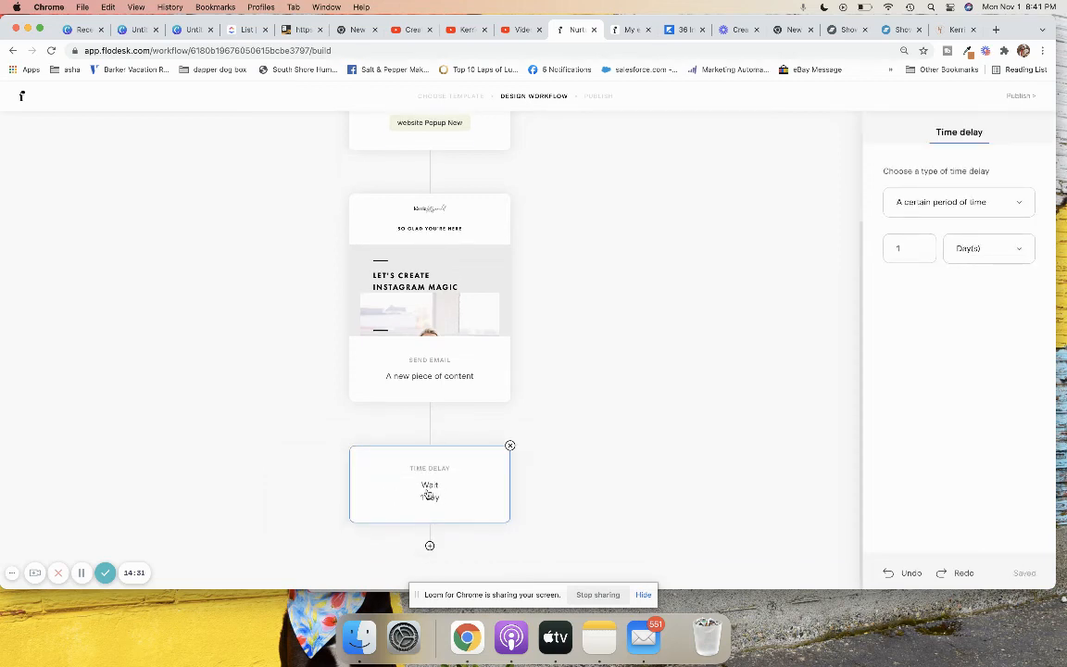
pyautogui.click(429, 546)
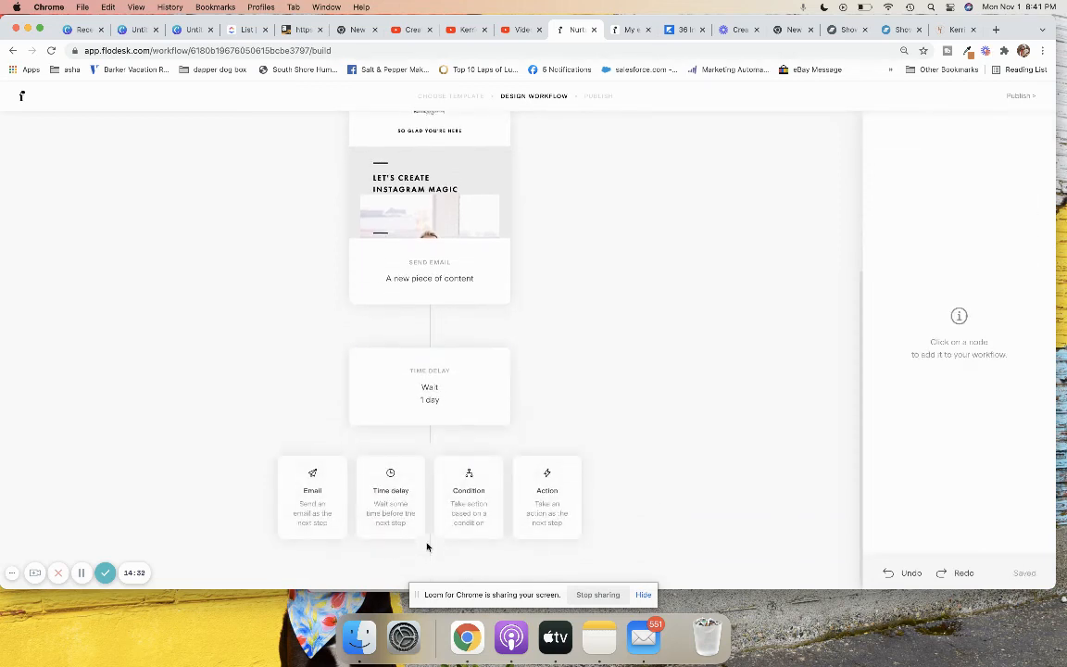
pyautogui.click(321, 499)
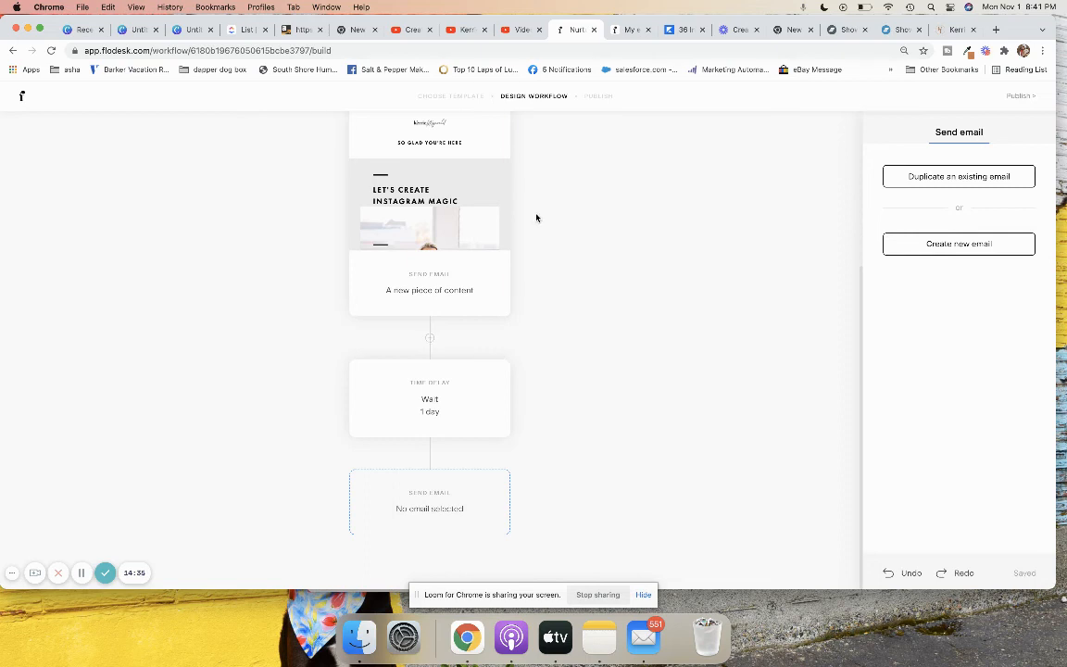
# Review the workflow and the existing emails available to duplicate for the new email step, without choosing one.
pyautogui.scroll(5, 536, 217)
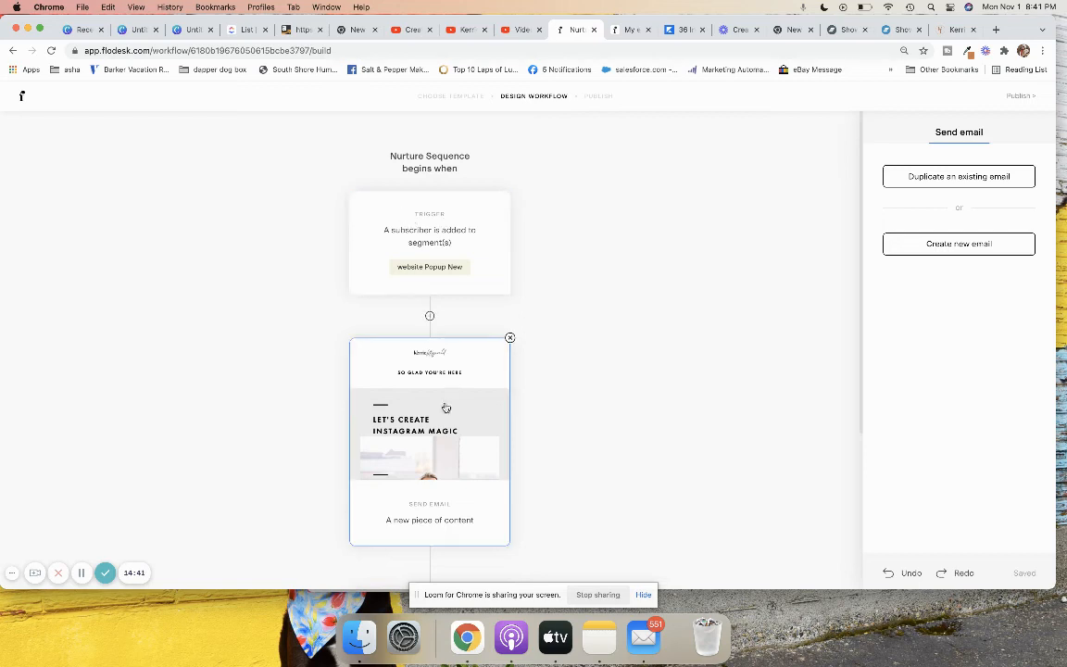
pyautogui.scroll(-1, 666, 371)
pyautogui.scroll(-5, 666, 371)
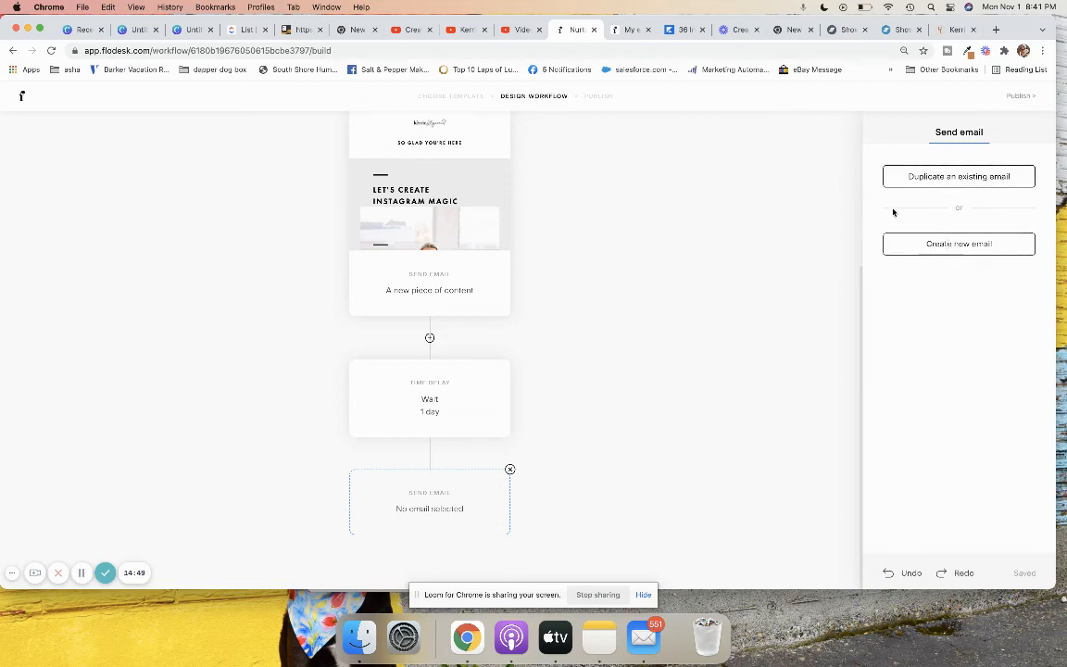
pyautogui.click(967, 178)
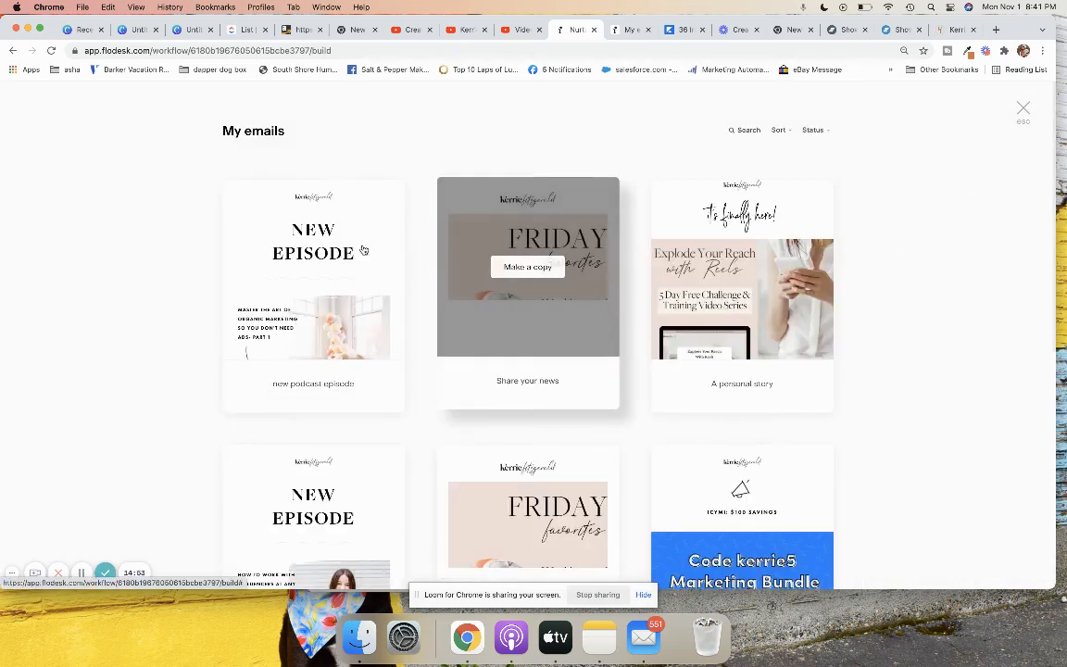
pyautogui.click(1024, 108)
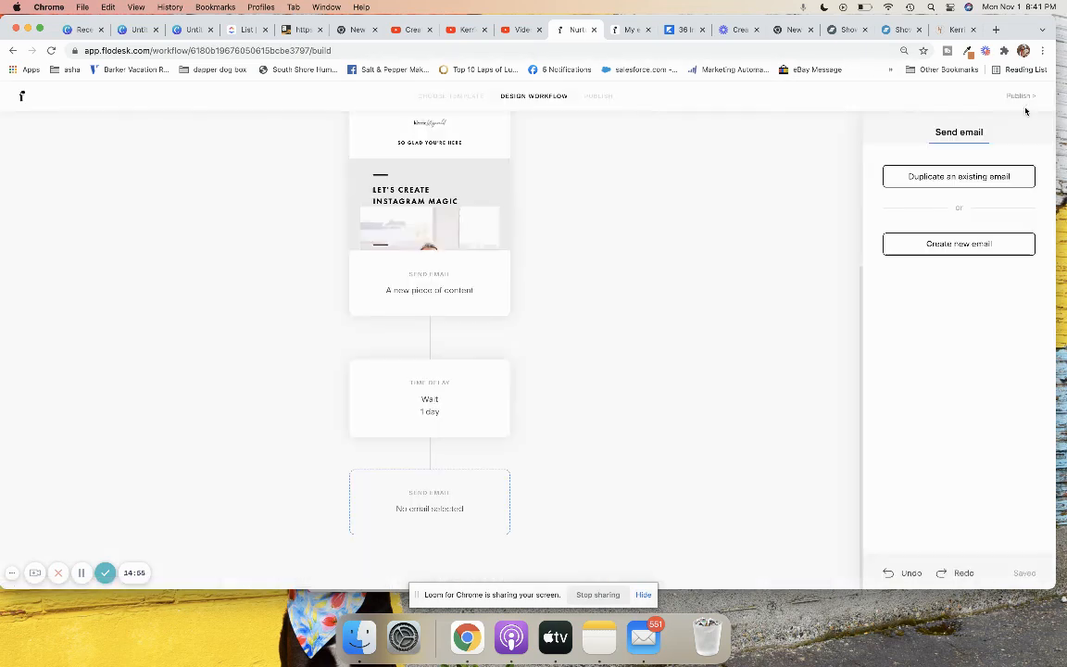
# Create the follow-up email after the 1-day delay from the "Share your news" template in the Share news category, keeping its default content.
pyautogui.click(946, 248)
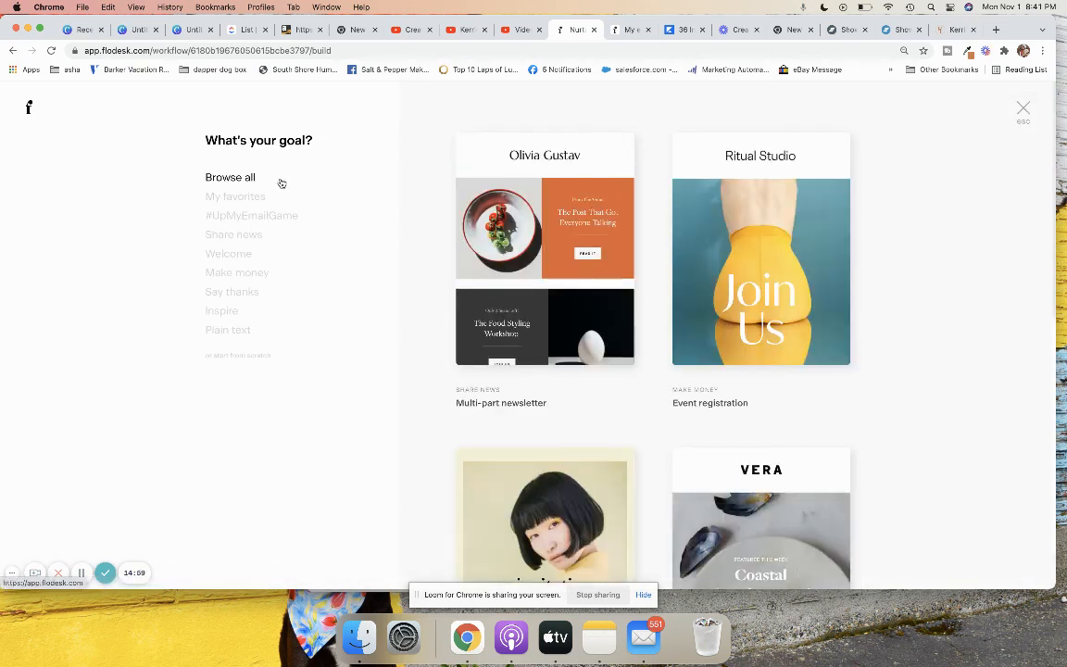
pyautogui.click(233, 236)
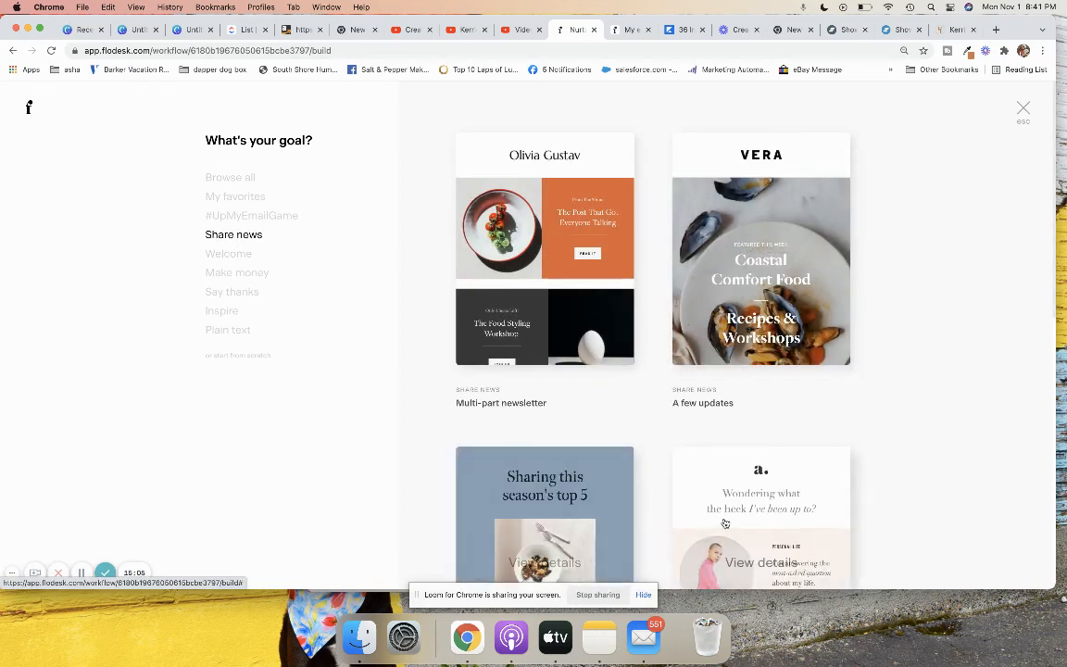
pyautogui.click(764, 562)
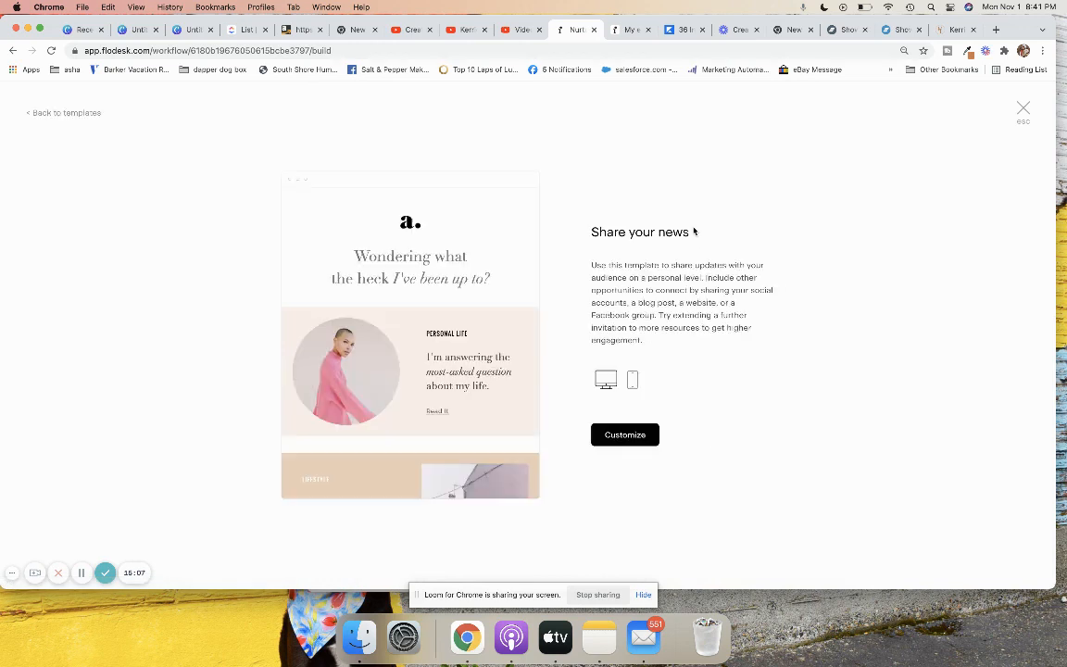
pyautogui.click(622, 441)
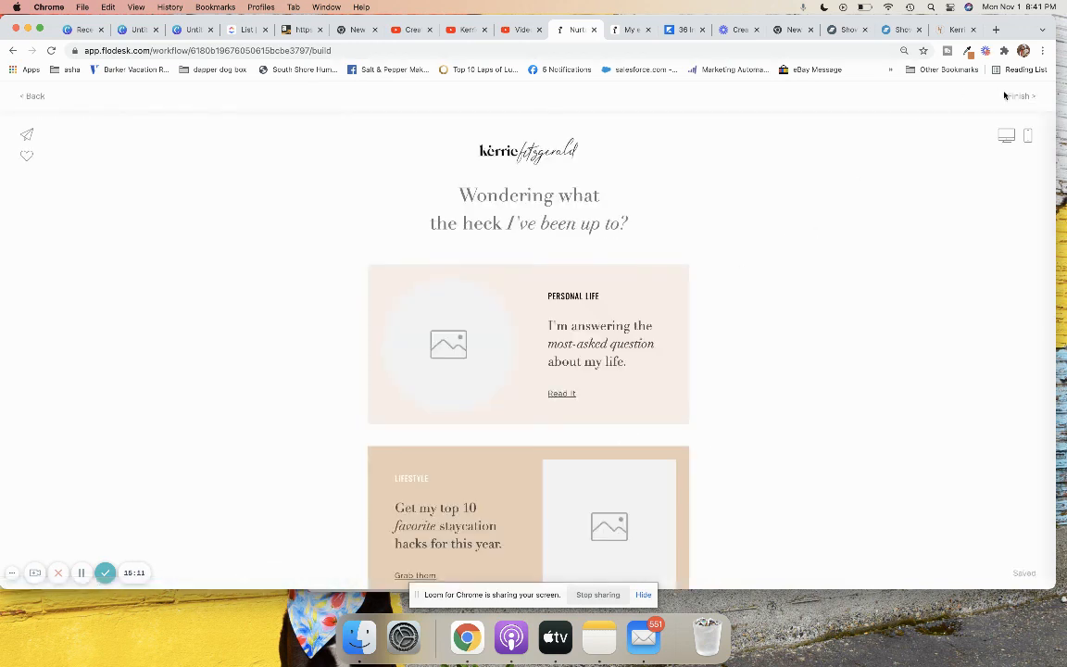
pyautogui.click(1021, 97)
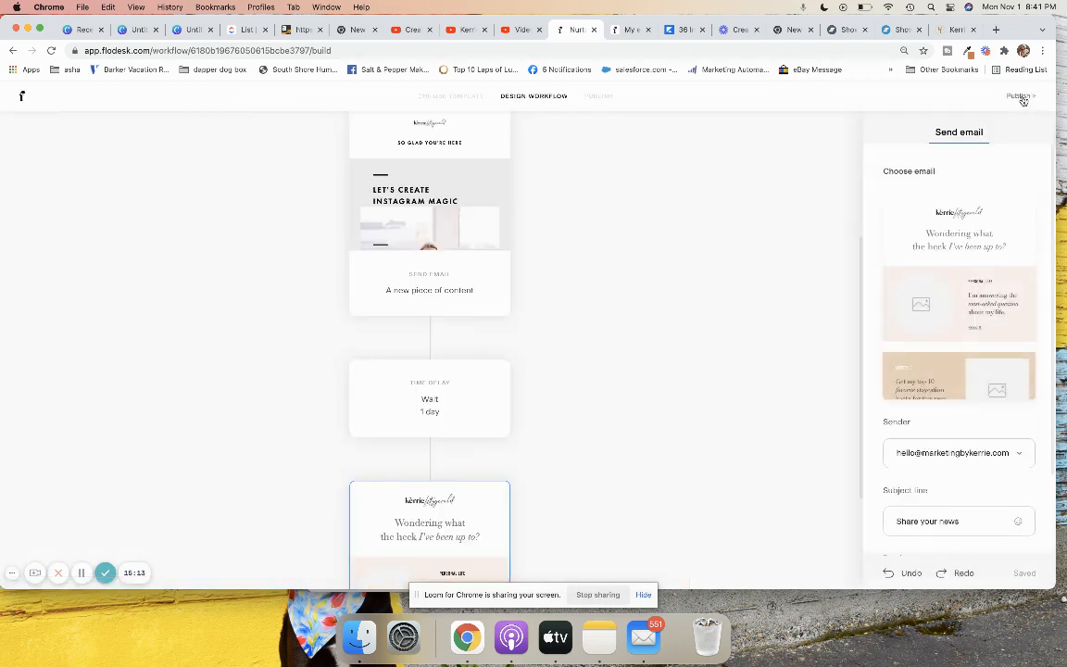
# Check the Nurture Sequence from its trigger to the last email and publish the workflow.
pyautogui.scroll(-2, 607, 442)
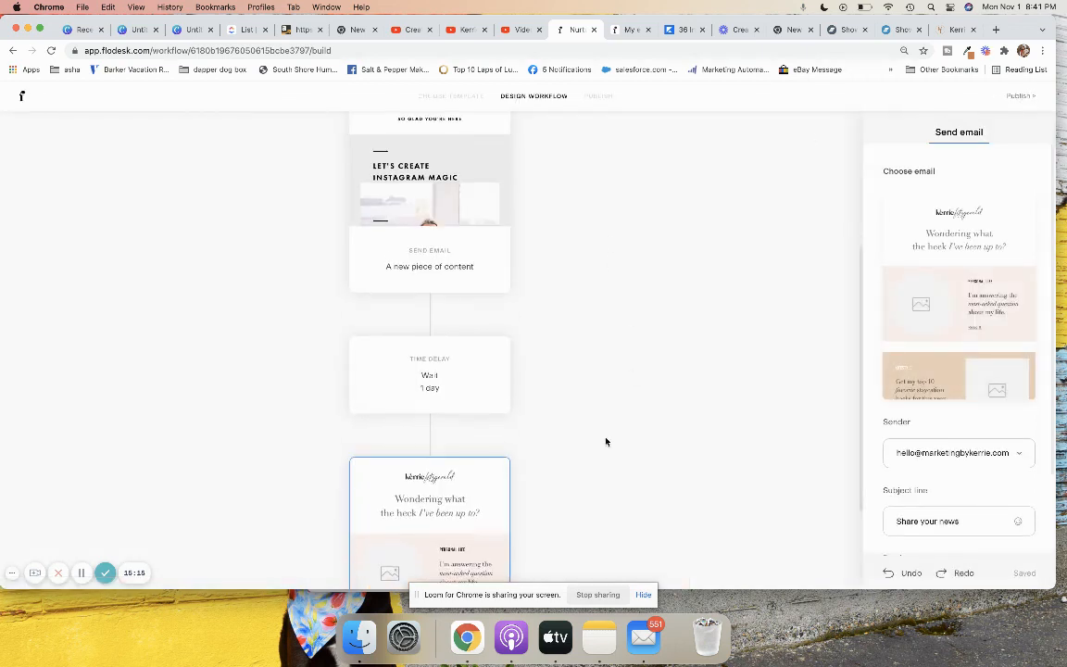
pyautogui.scroll(3, 606, 442)
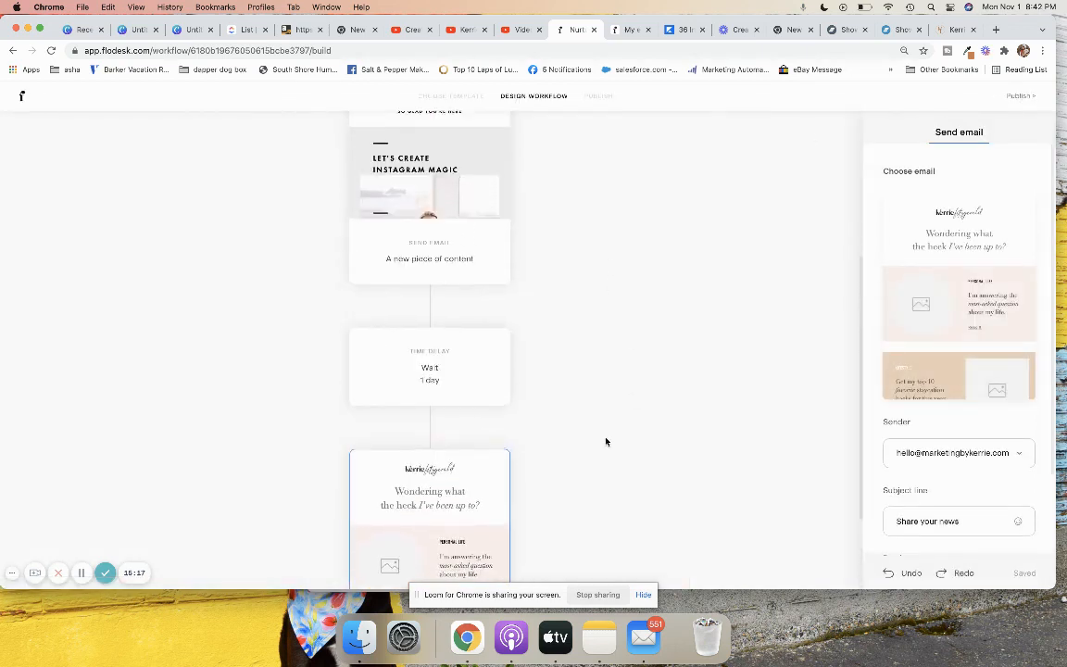
pyautogui.scroll(2, 605, 442)
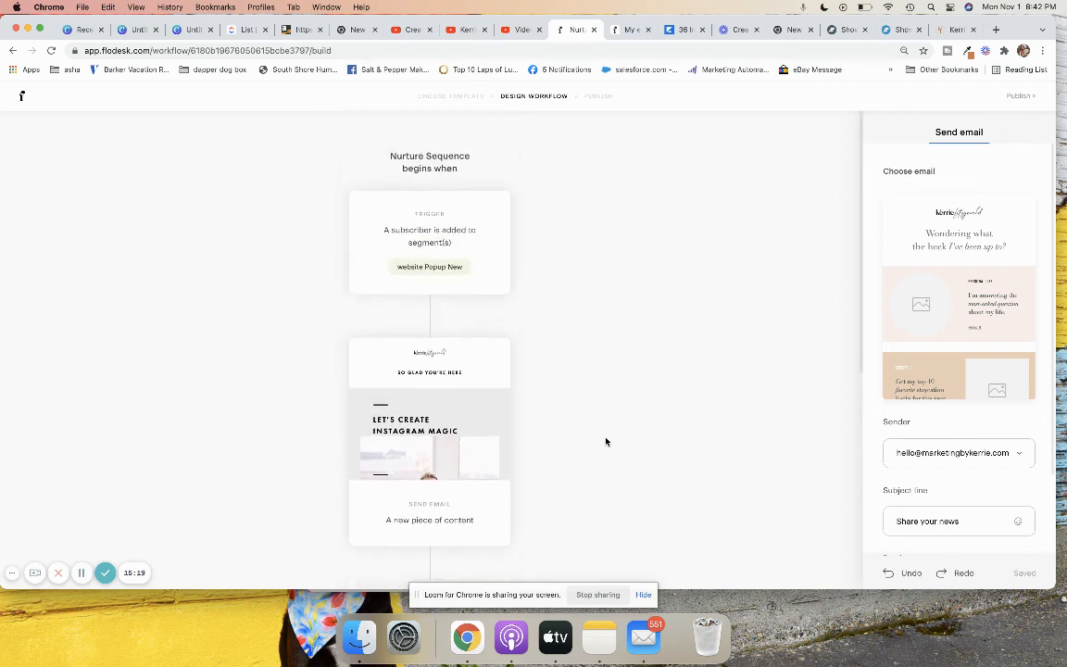
pyautogui.scroll(-4, 606, 441)
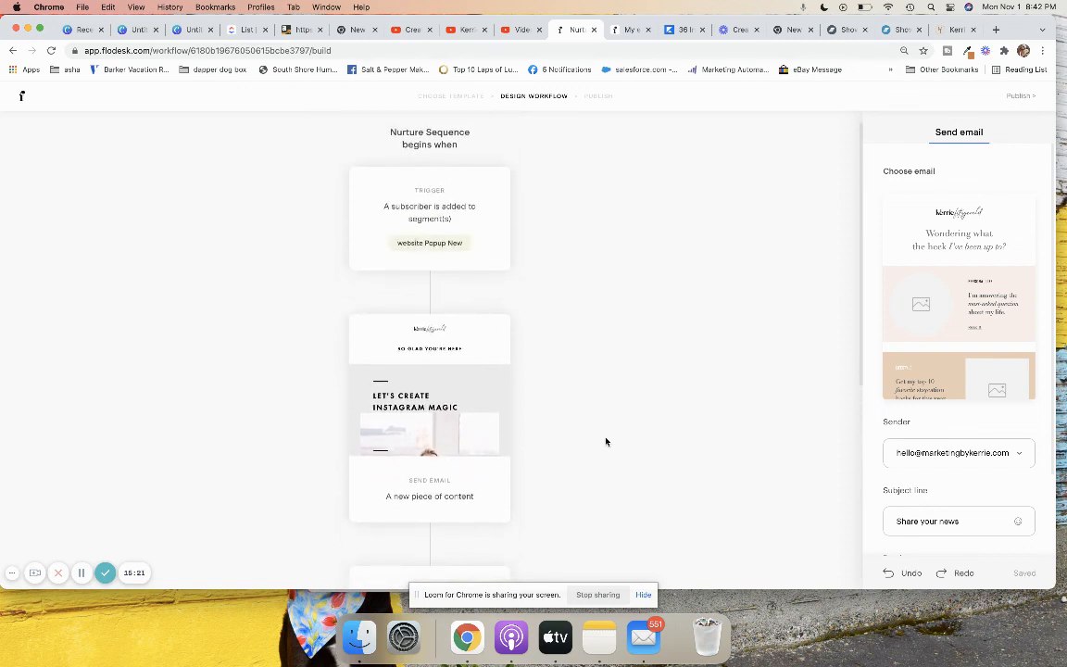
pyautogui.scroll(-2, 606, 442)
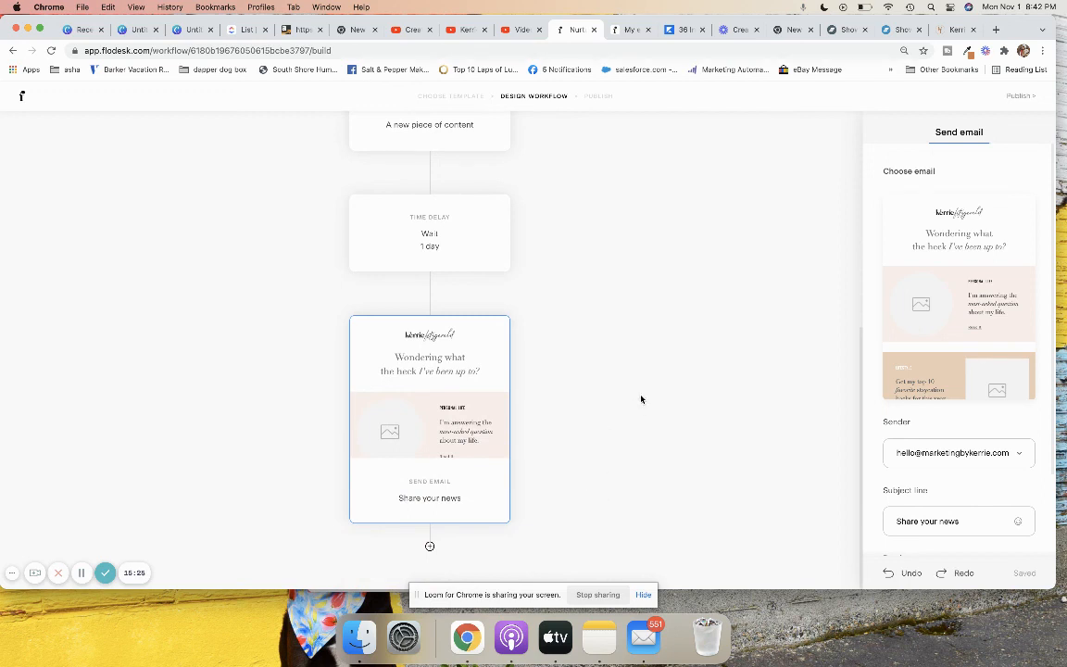
pyautogui.click(1016, 95)
pyautogui.click(521, 332)
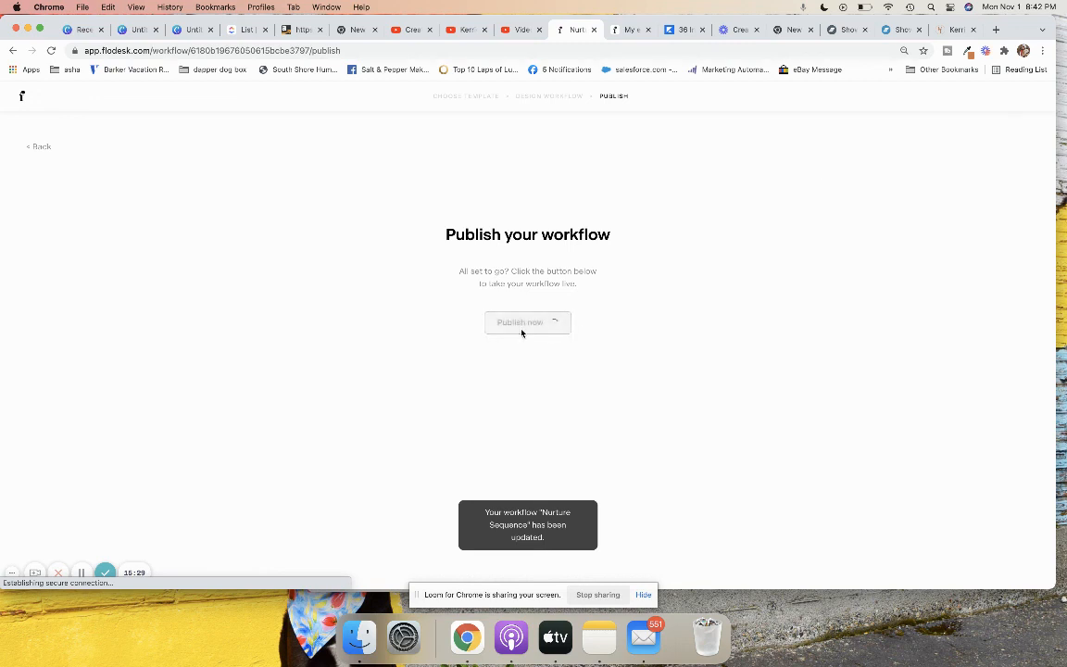